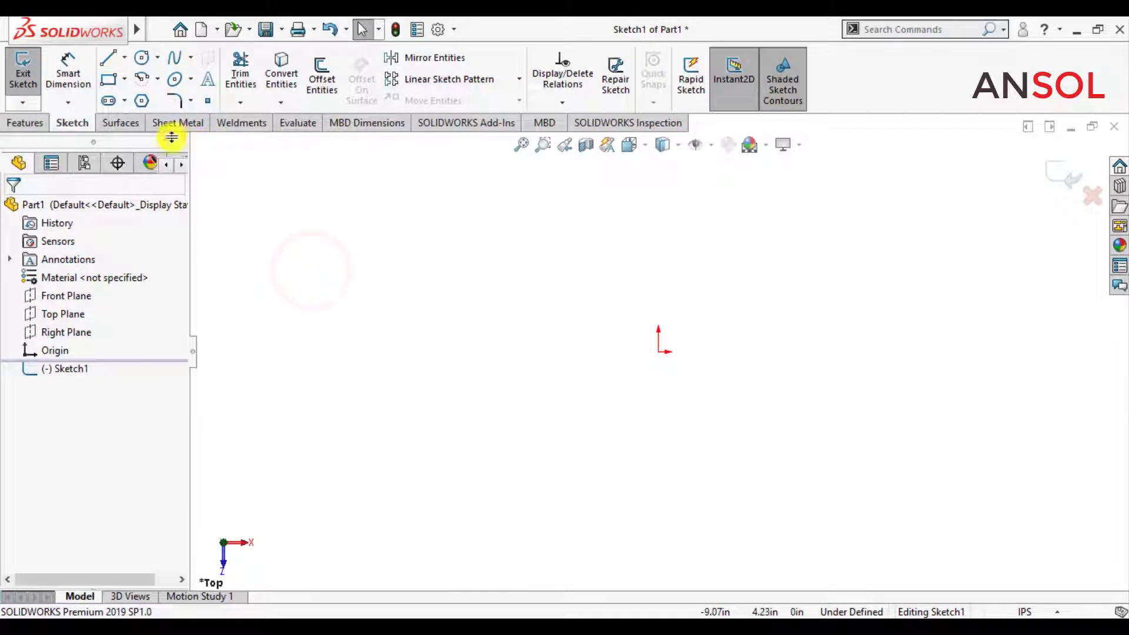
- Sketch a circle centred on the origin, set its diameter to 1.35 in and exit the sketch
click(136, 59)
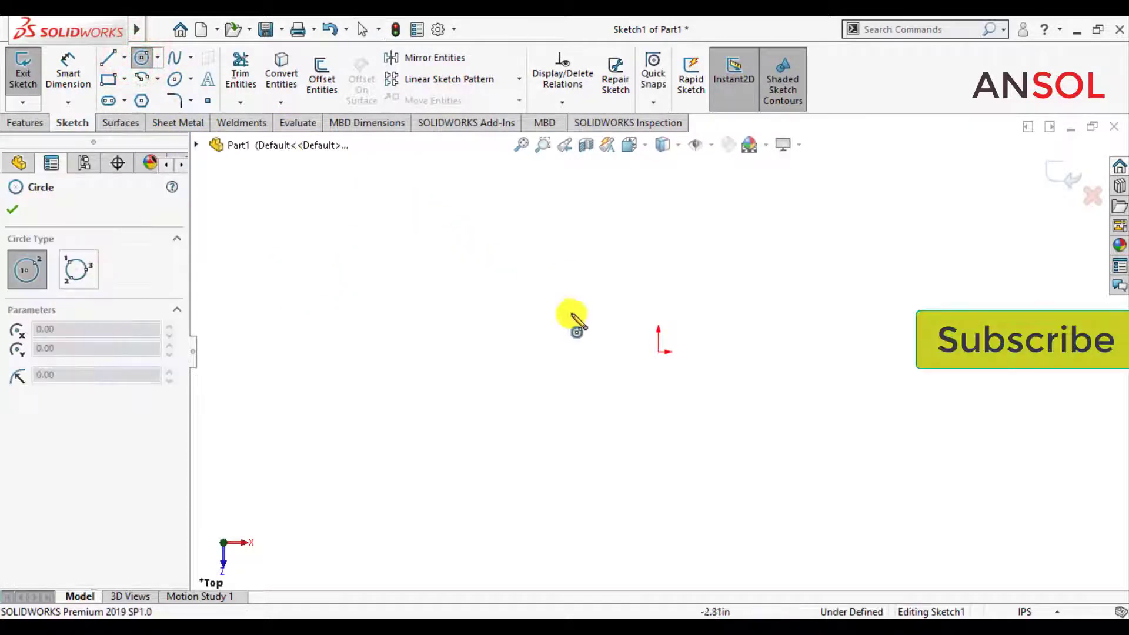
drag(660, 354, 623, 430)
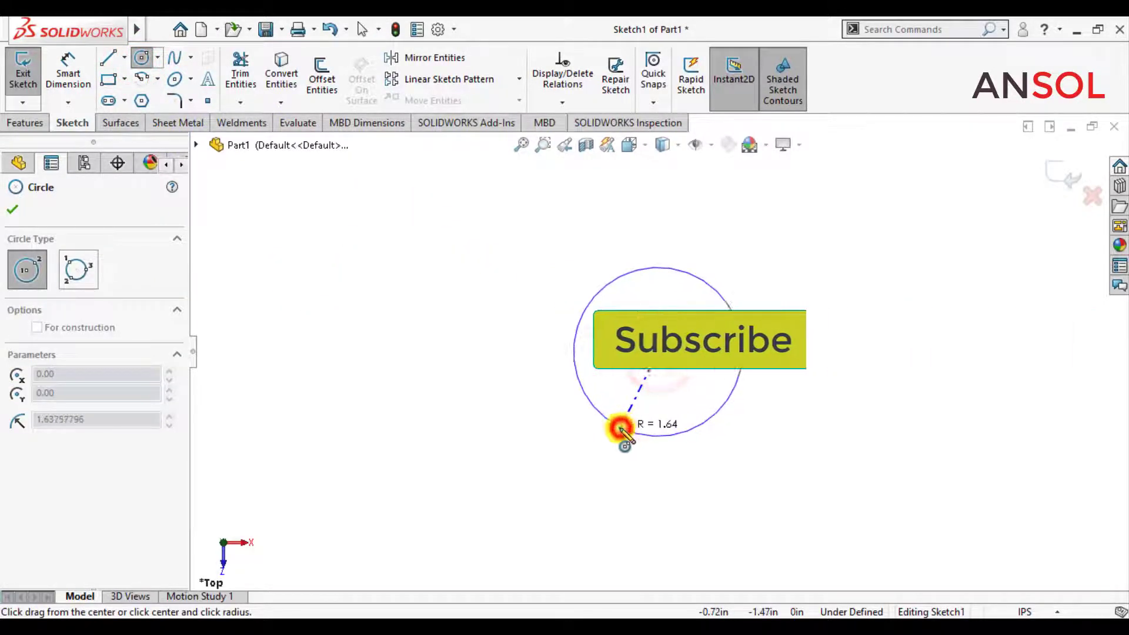
click(70, 69)
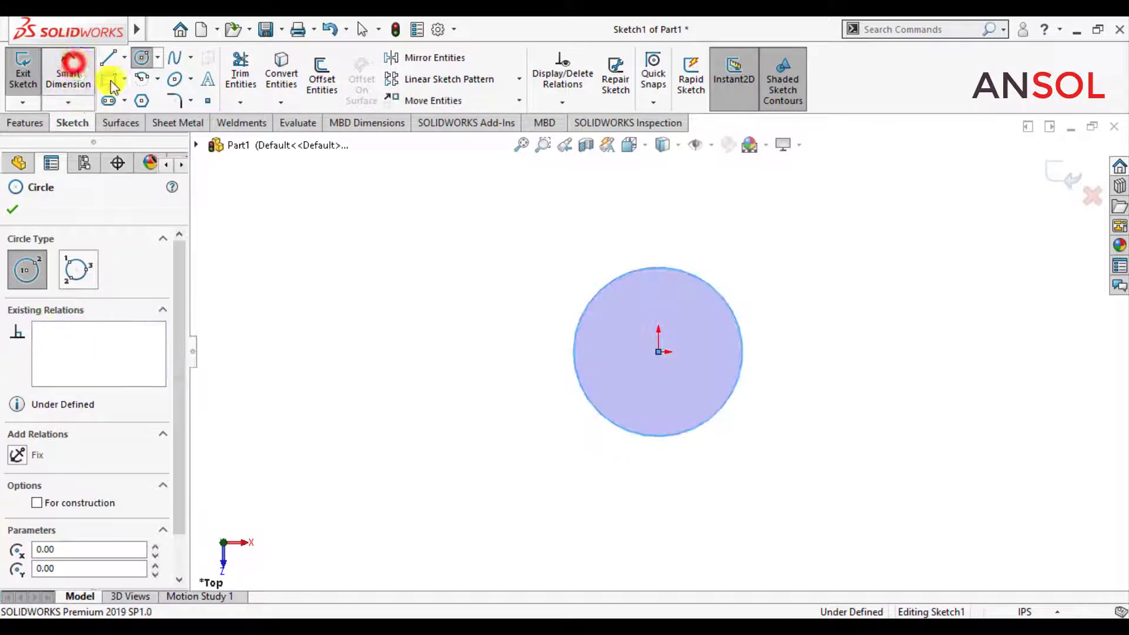
click(724, 301)
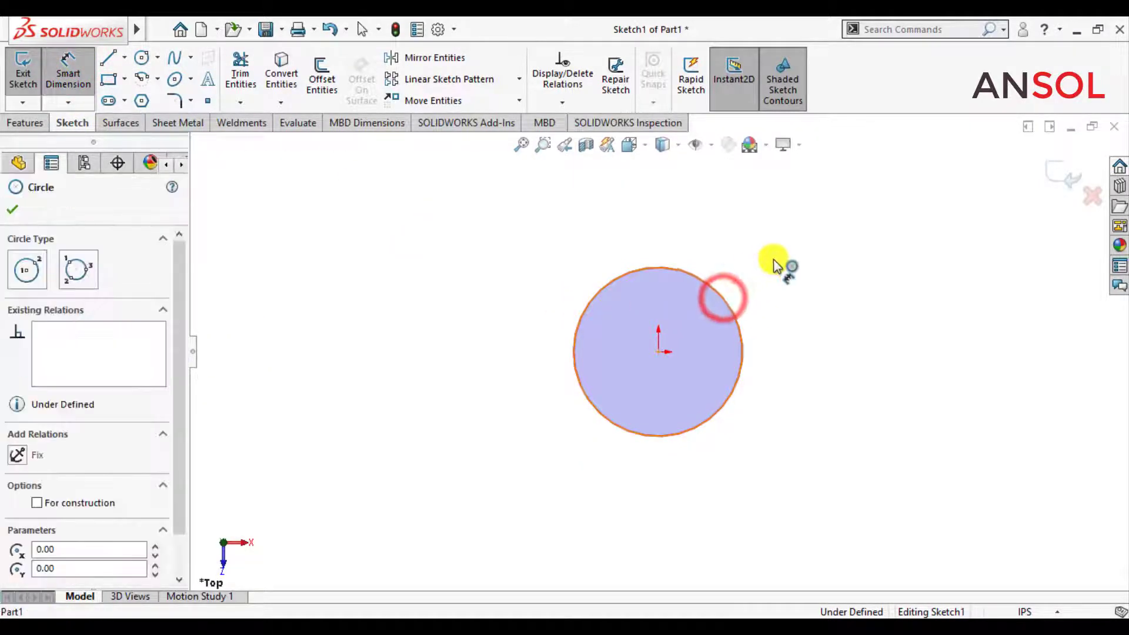
click(794, 257)
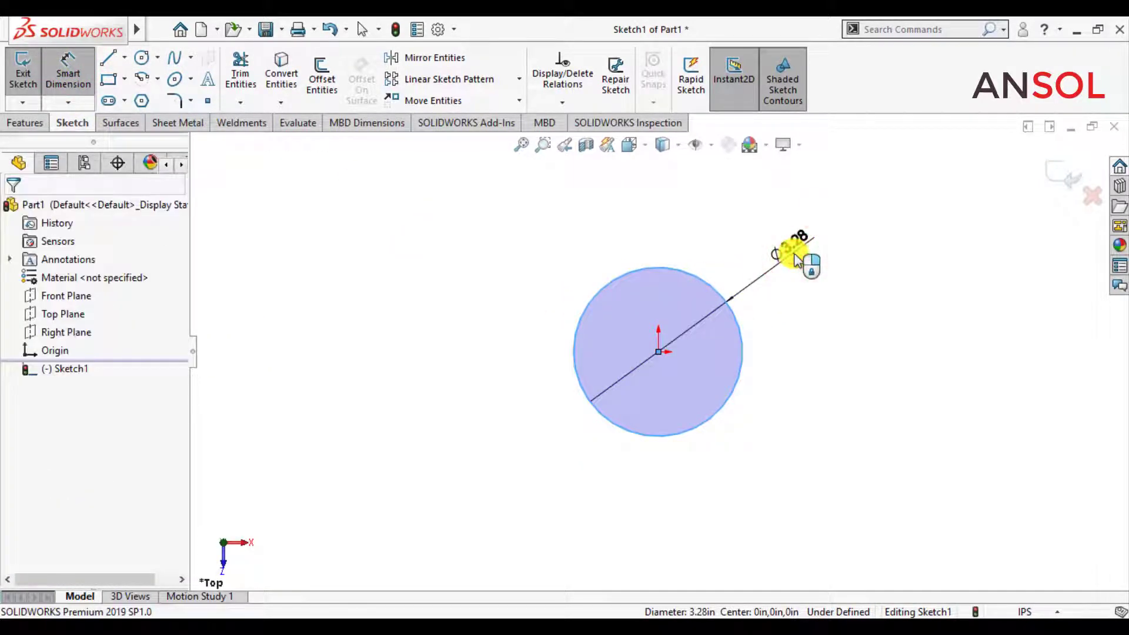
text(8in)
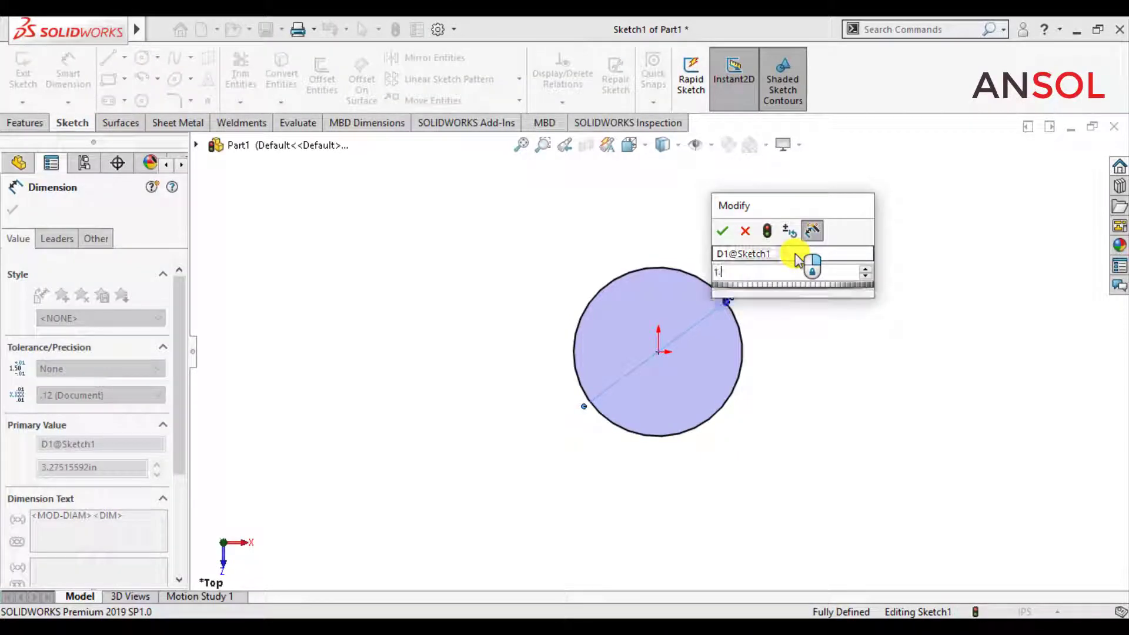
key(Return)
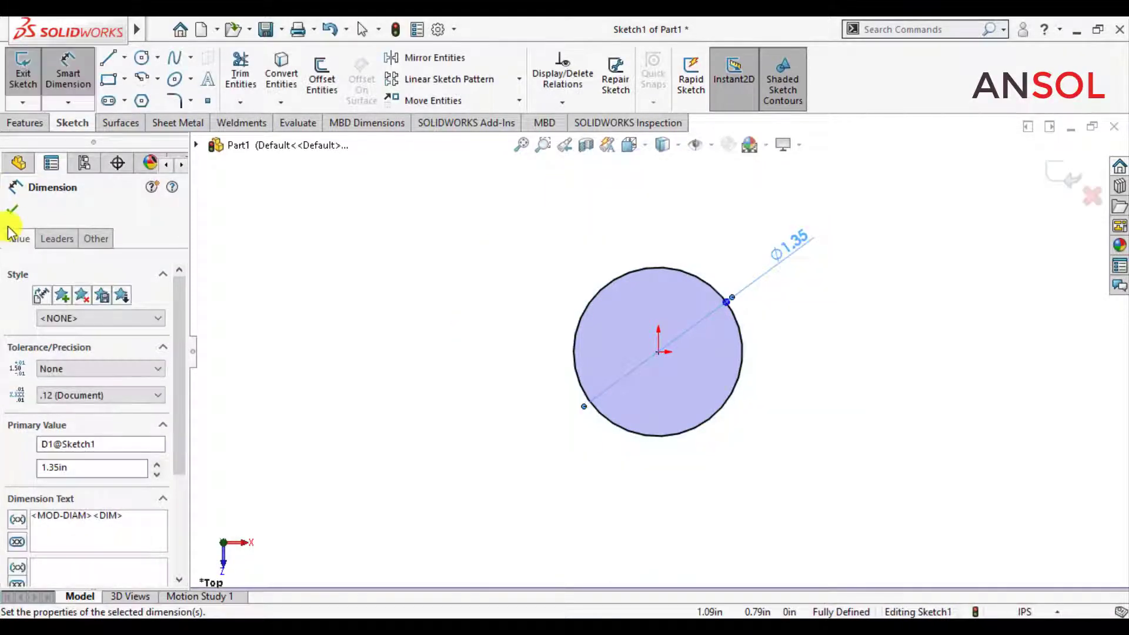
click(11, 210)
click(1067, 187)
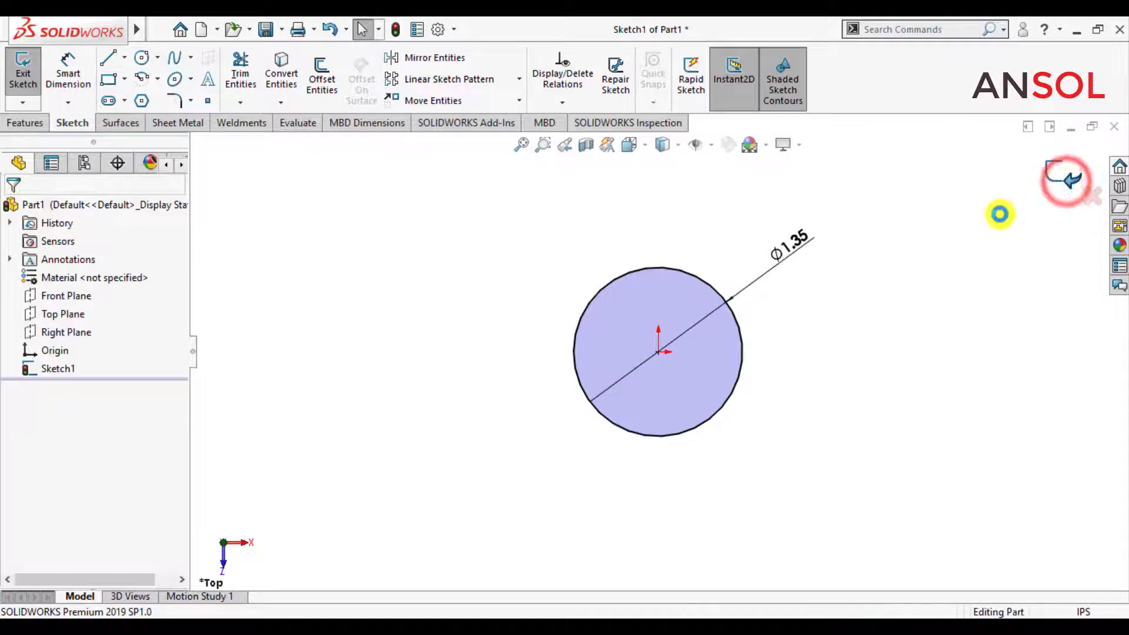
- Extrude the circle as a blind boss 4 in deep in the reversed, downward direction
click(17, 123)
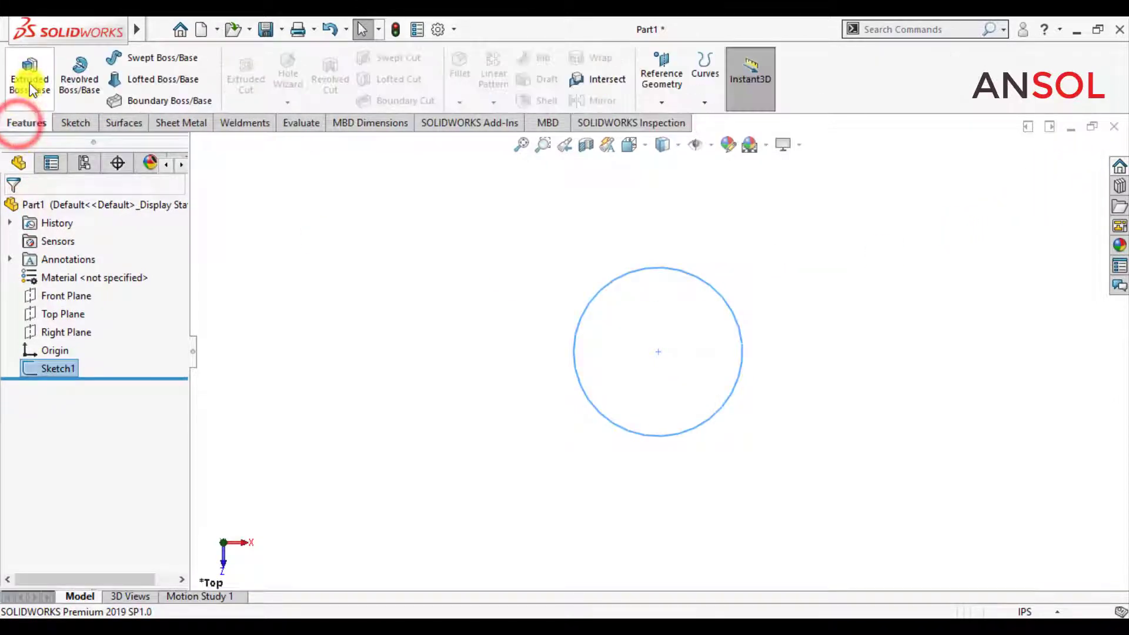
click(30, 76)
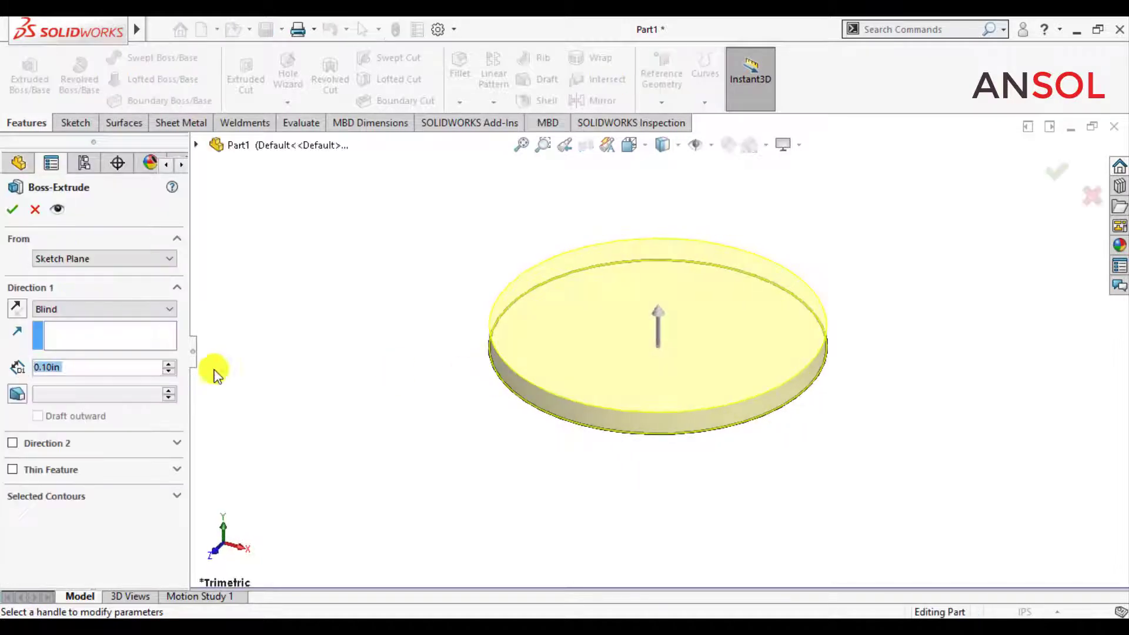
click(16, 308)
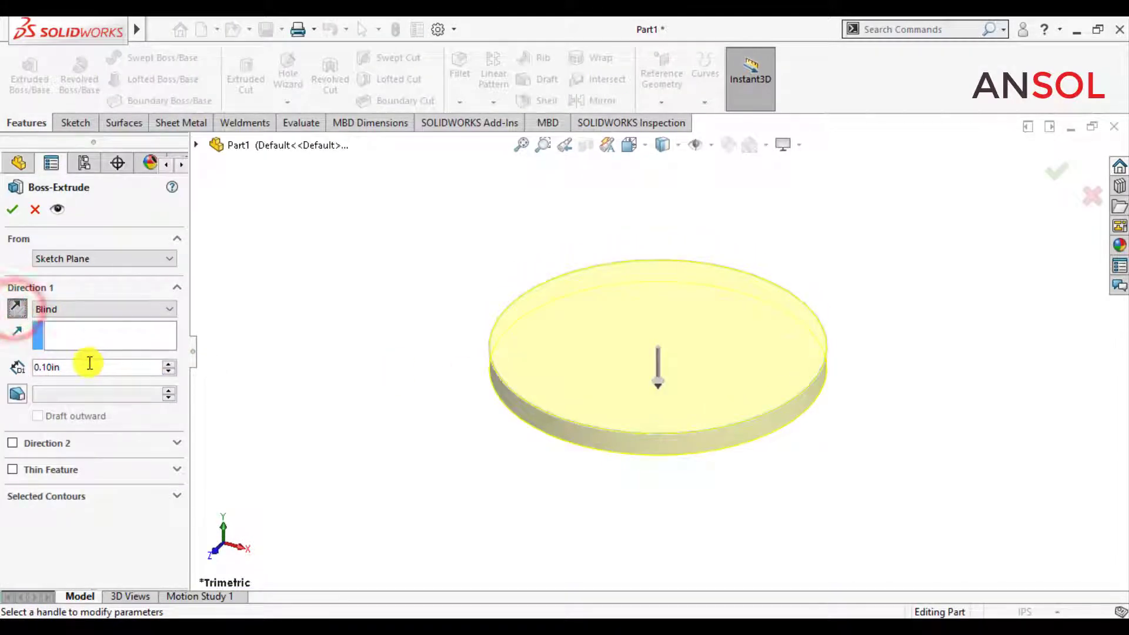
drag(88, 363, 27, 372)
key(BackSpace)
text(4)
key(Return)
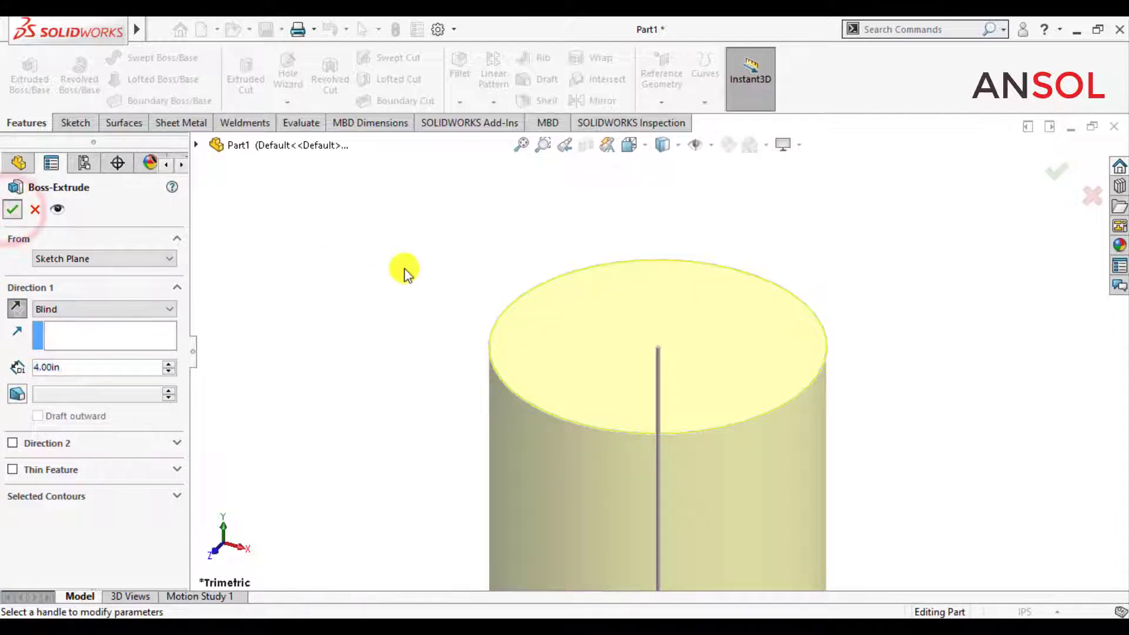
key(Return)
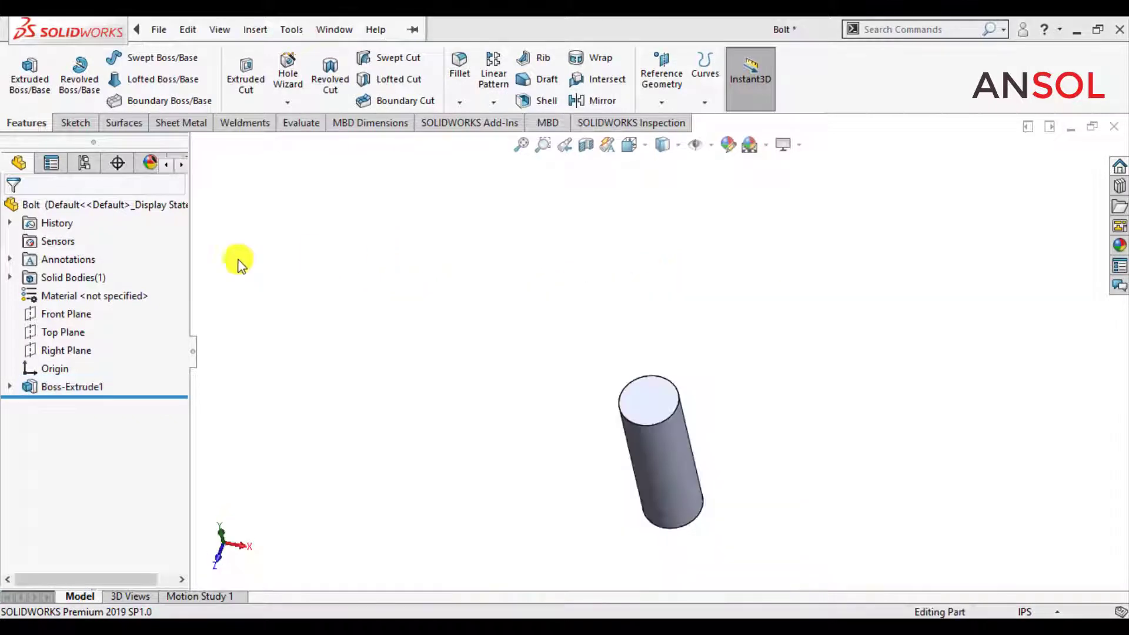
- On the Top Plane, viewed normal to it, sketch an inscribed-circle hexagon centred on the origin, about 2.2 in across flats
click(50, 331)
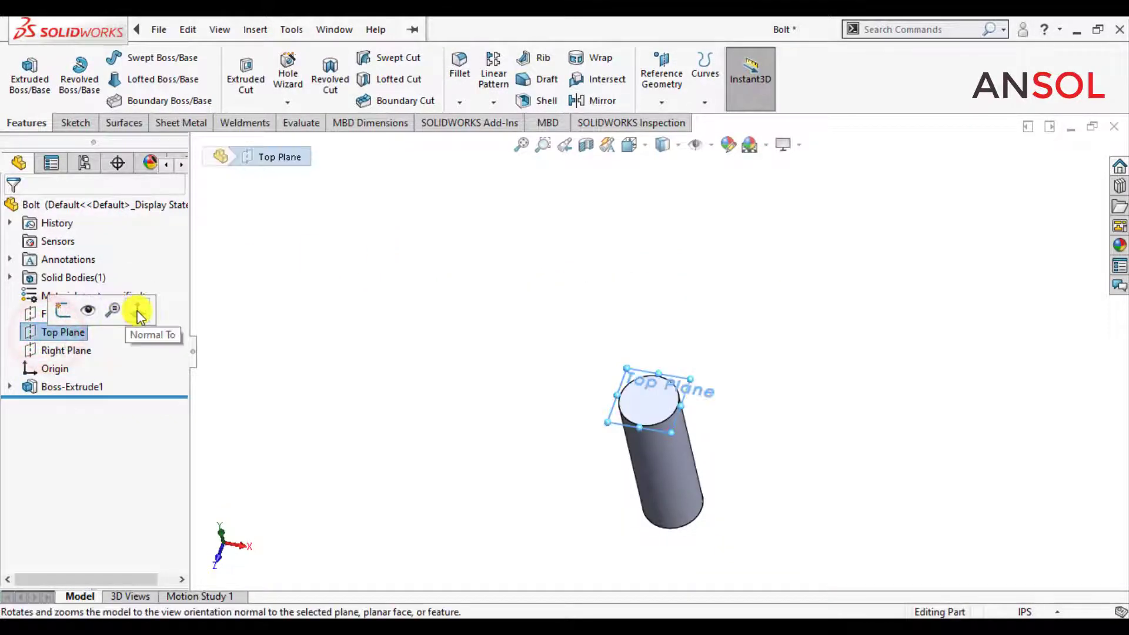
click(136, 310)
click(328, 355)
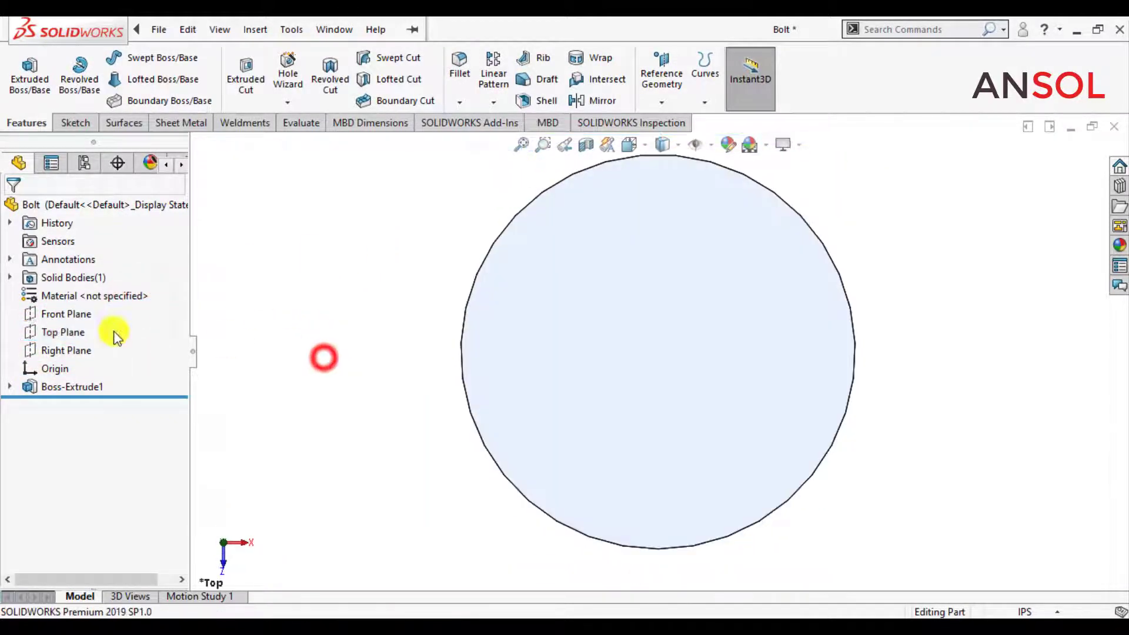
click(62, 332)
click(76, 311)
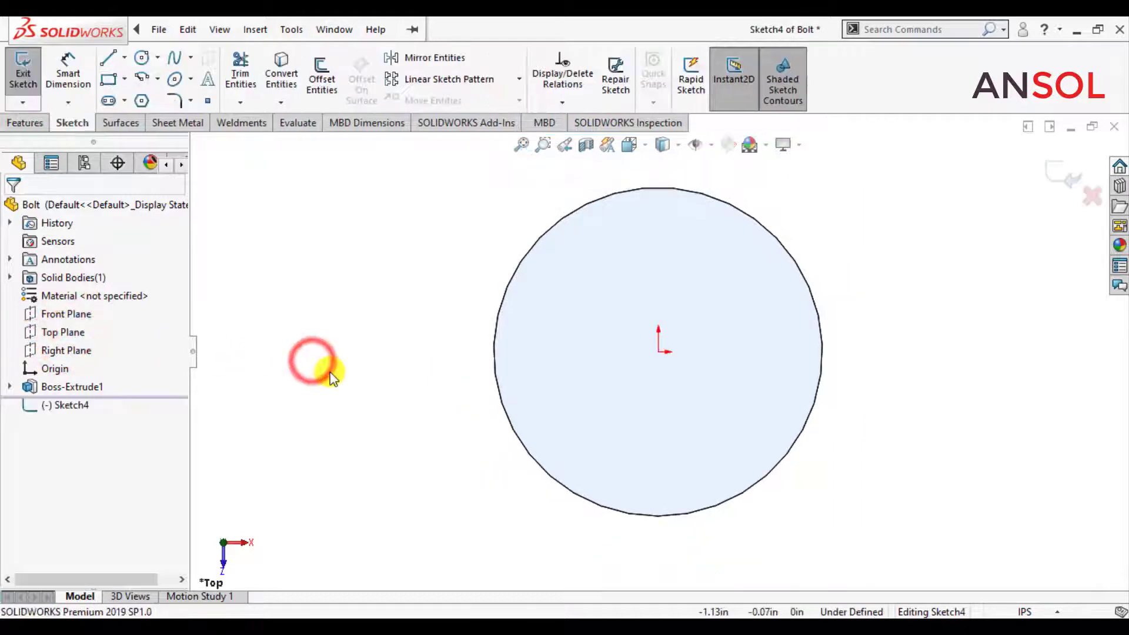
click(141, 101)
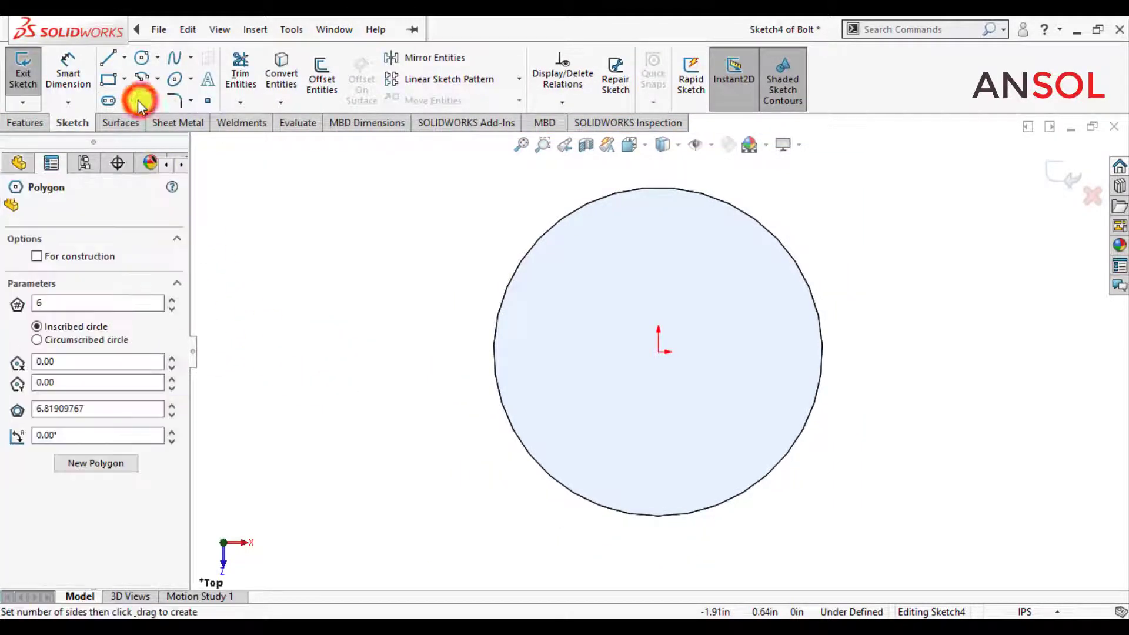
click(659, 352)
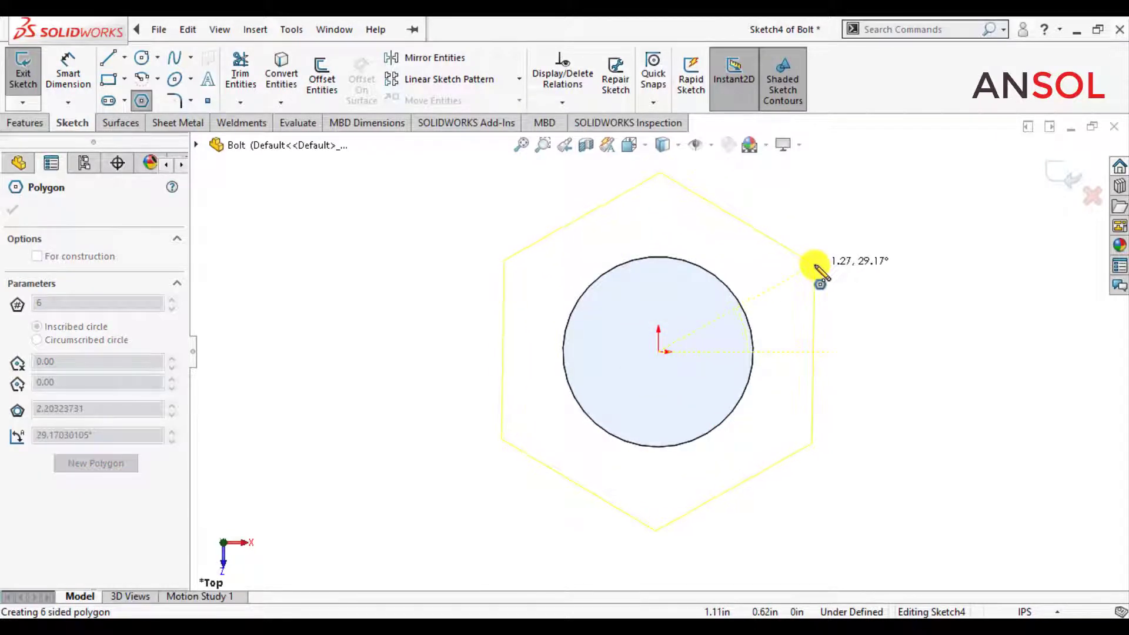
click(814, 265)
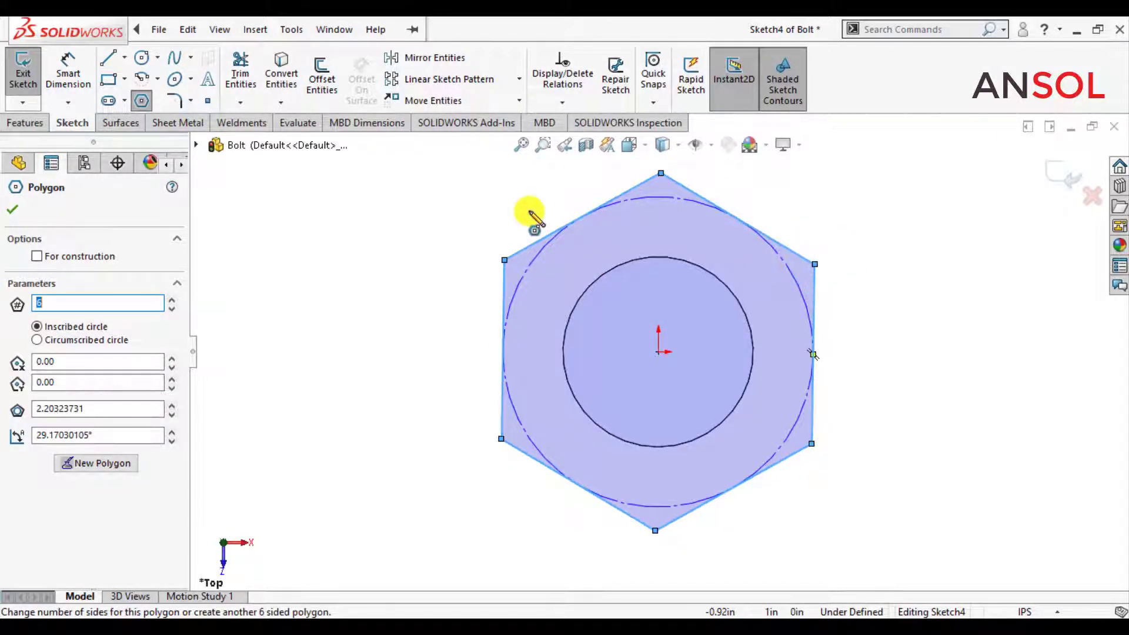
key(Escape)
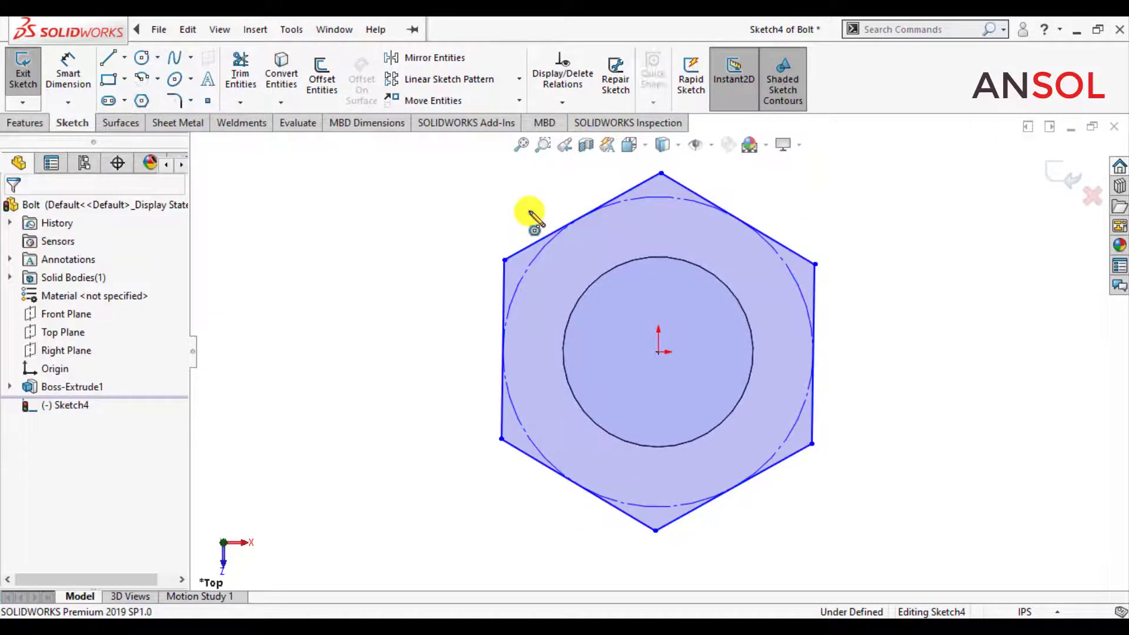
- Make one side of the hexagon vertical, set its inscribed circle's diameter to 3 in and exit the sketch
click(817, 292)
click(891, 216)
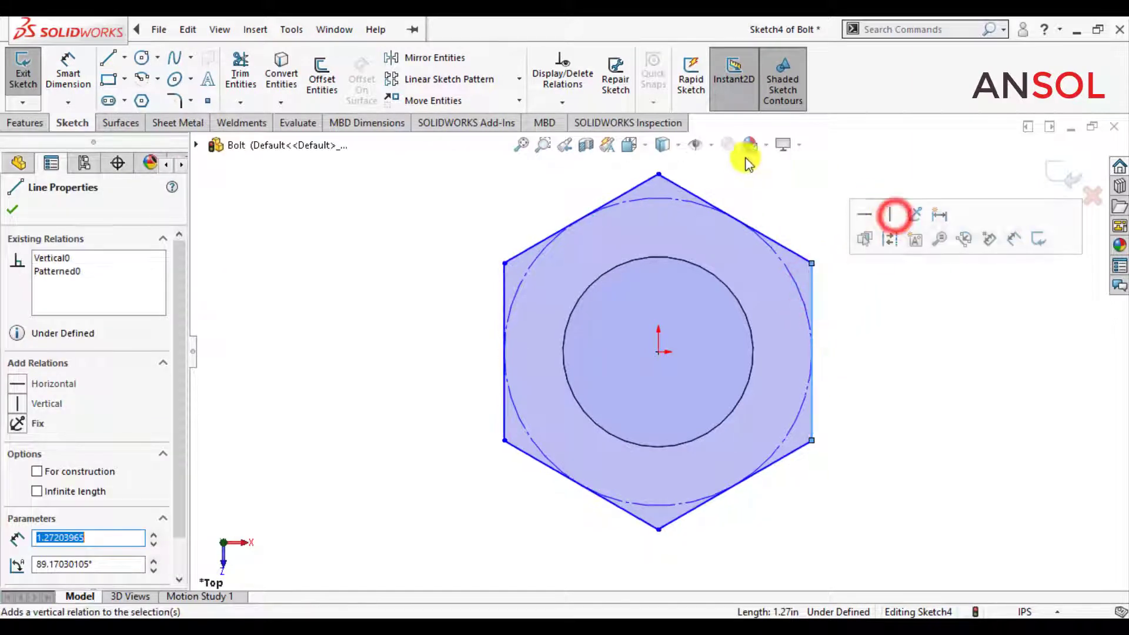
click(67, 56)
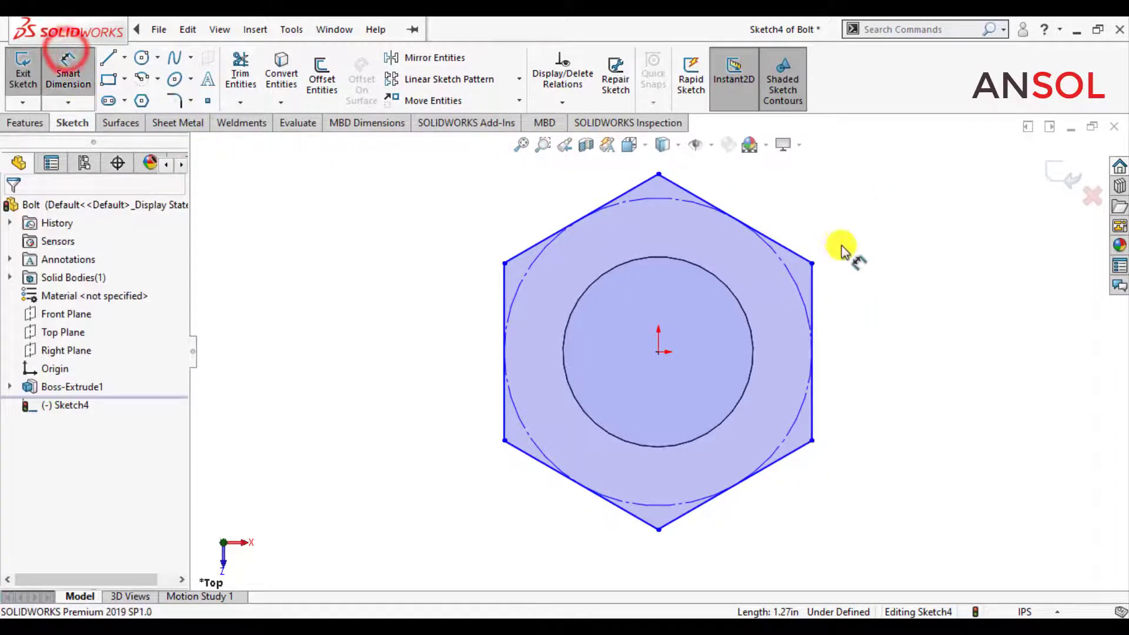
click(793, 277)
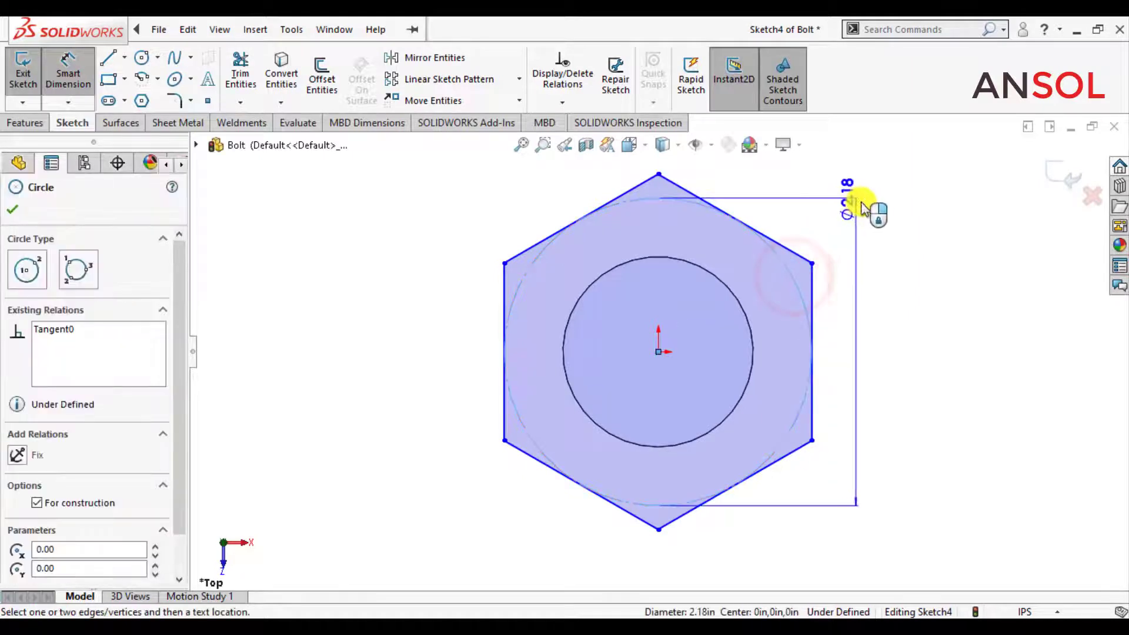
click(863, 194)
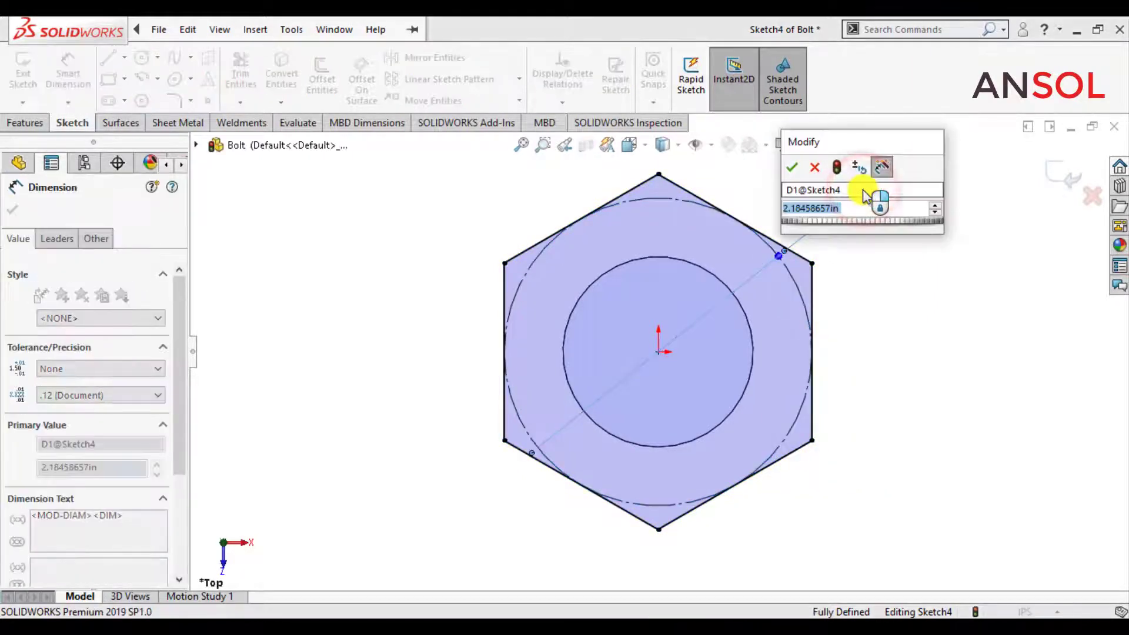
text(3)
key(Return)
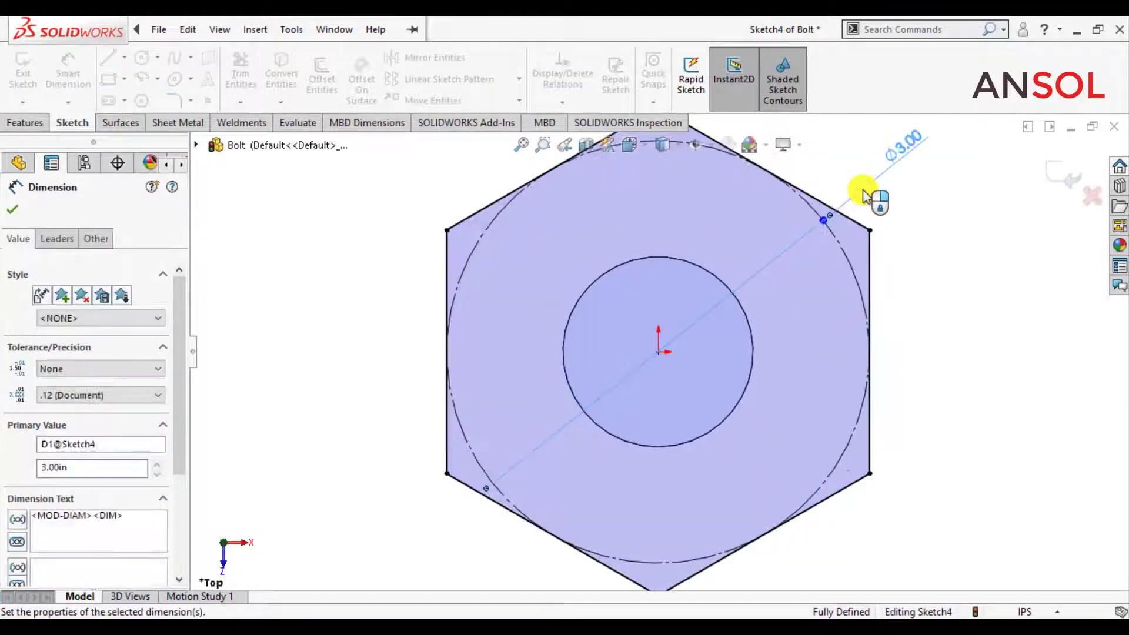
click(14, 207)
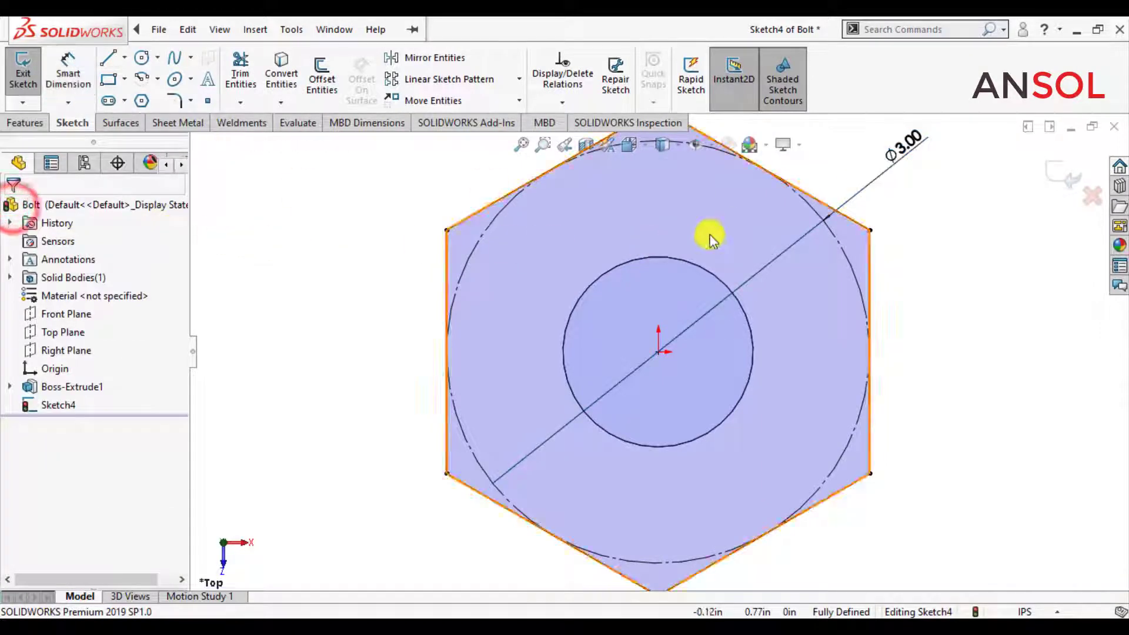
click(1073, 175)
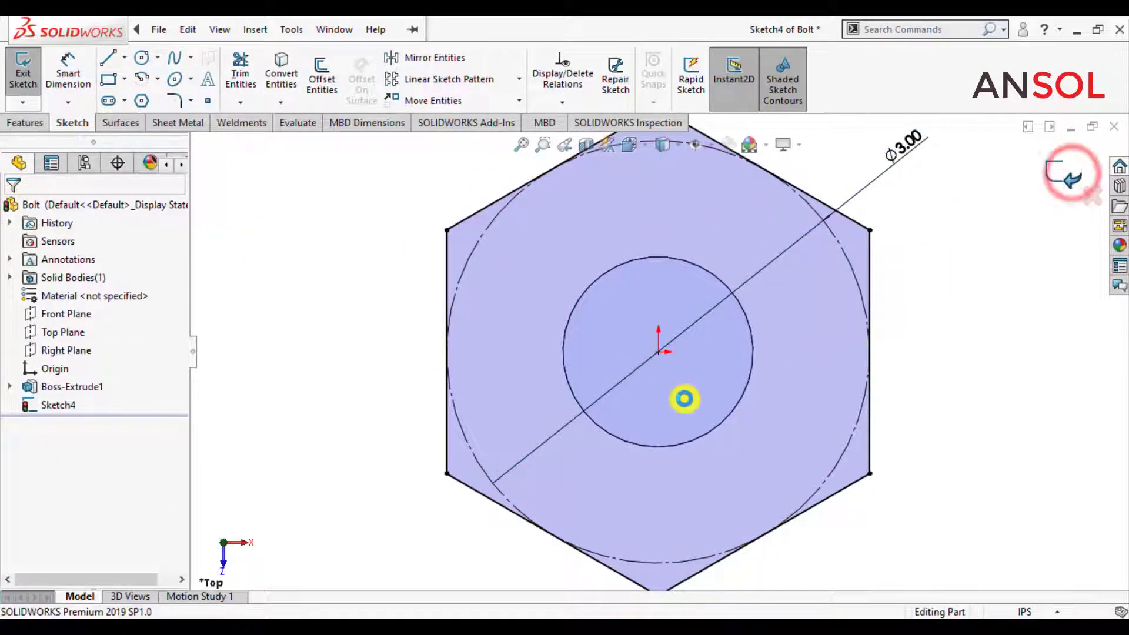
- Extrude the hexagon 0.9 in away from the shank to form the bolt head, merged with the cylinder
mouse_move(643, 422)
middle_down()
mouse_move(605, 353)
mouse_move(514, 285)
middle_up()
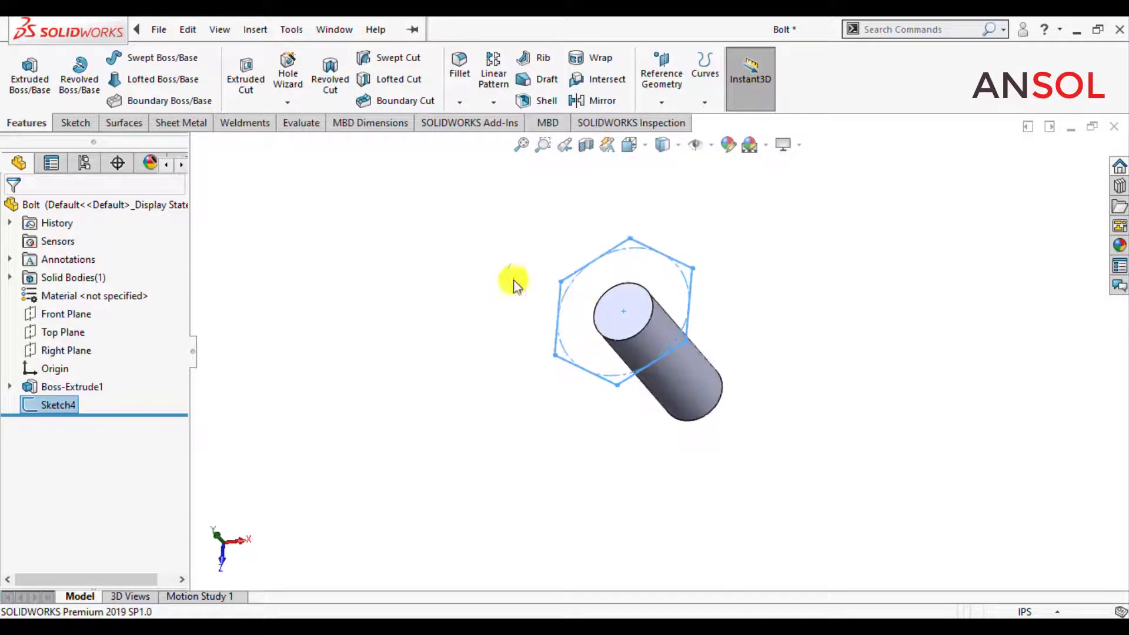
click(20, 82)
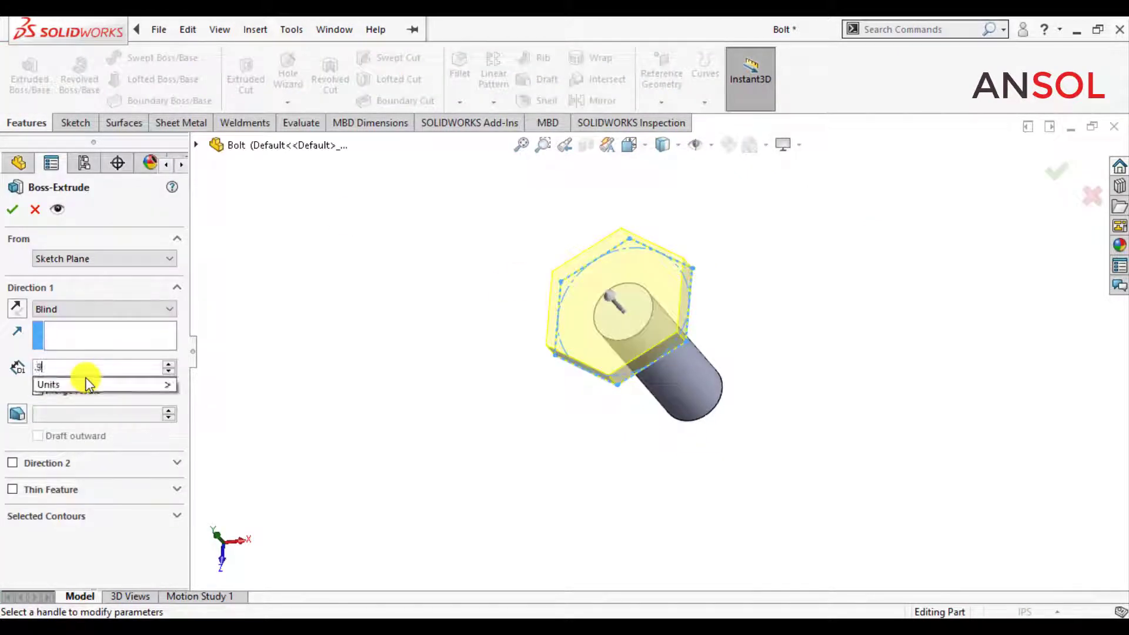
text(.9)
key(Return)
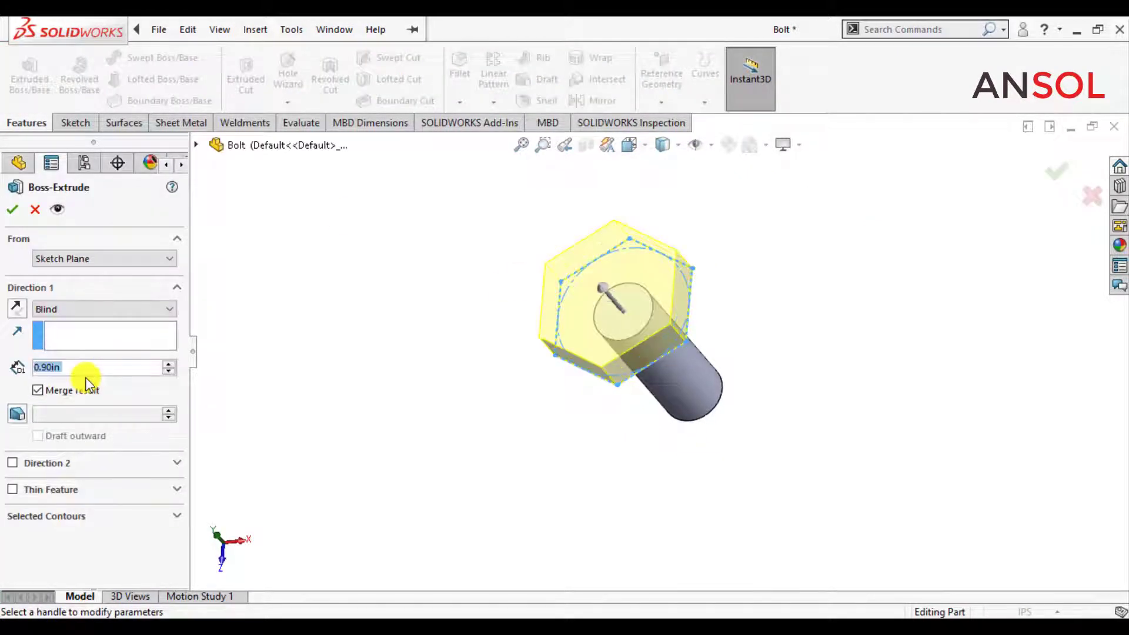
click(10, 210)
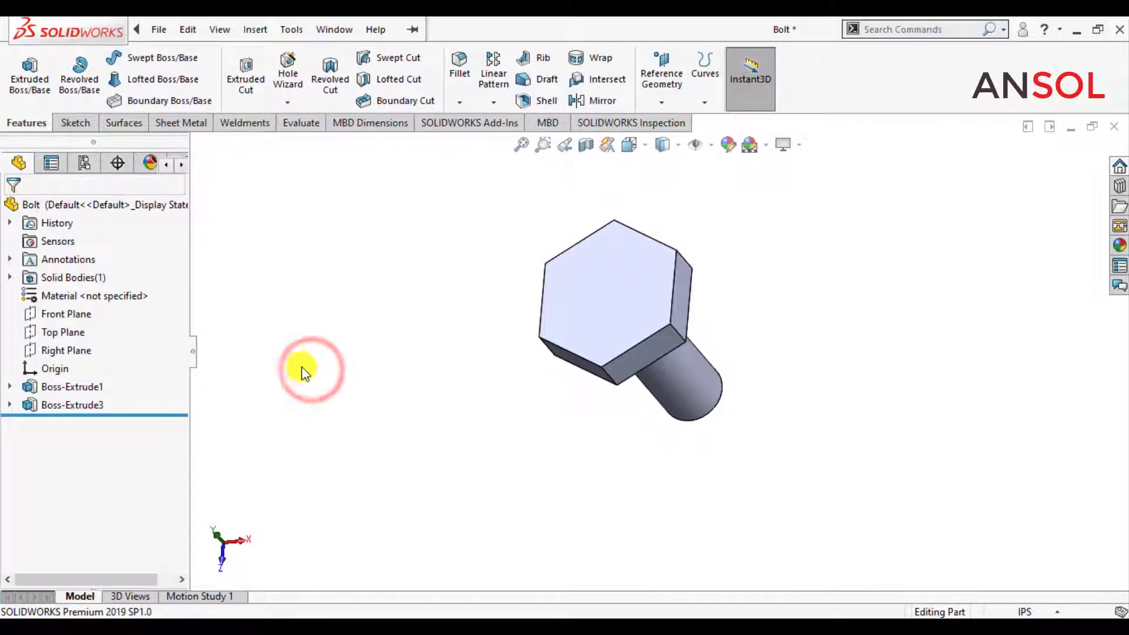
- On the hexagonal head's outer face, viewed normal to it, sketch a circle centred on the origin, about 1.18 in in radius
click(613, 291)
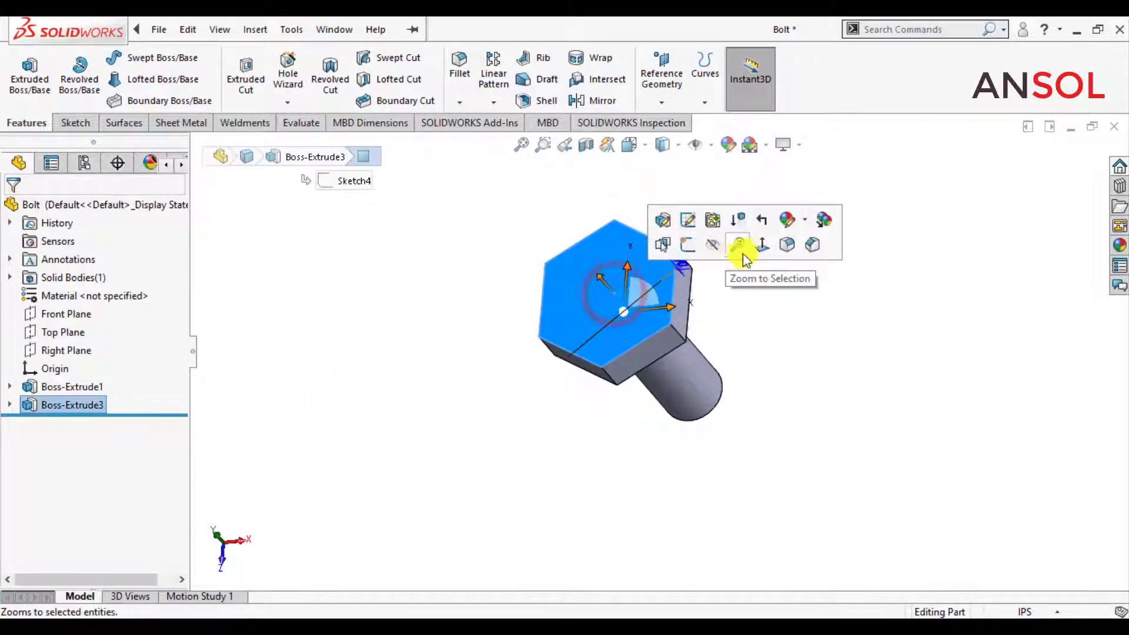
click(761, 252)
click(945, 355)
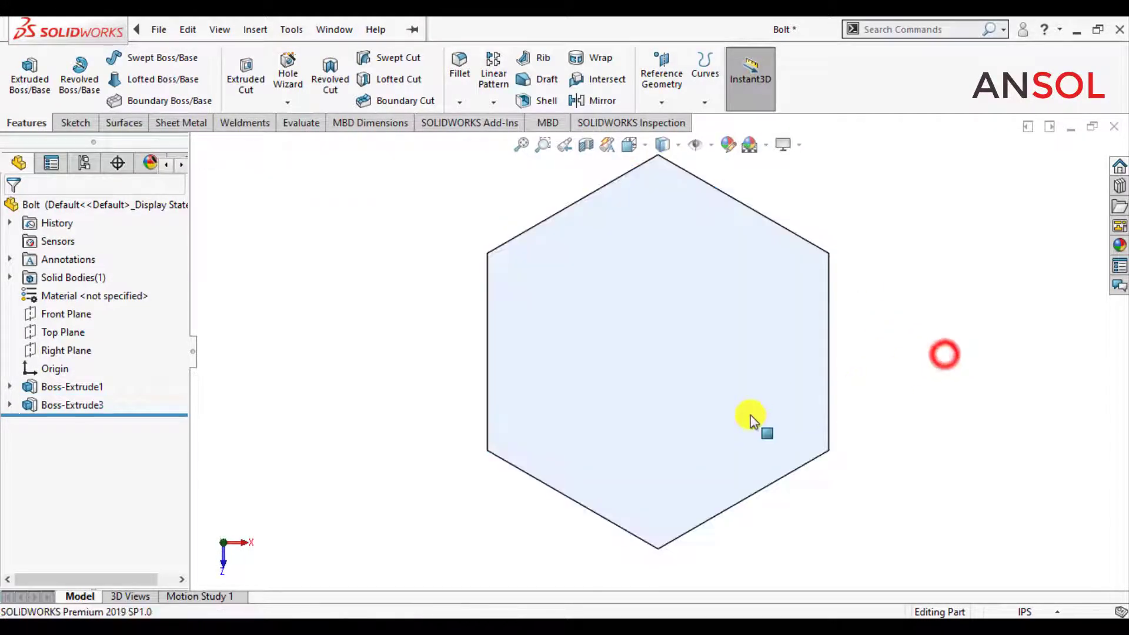
click(676, 427)
click(750, 375)
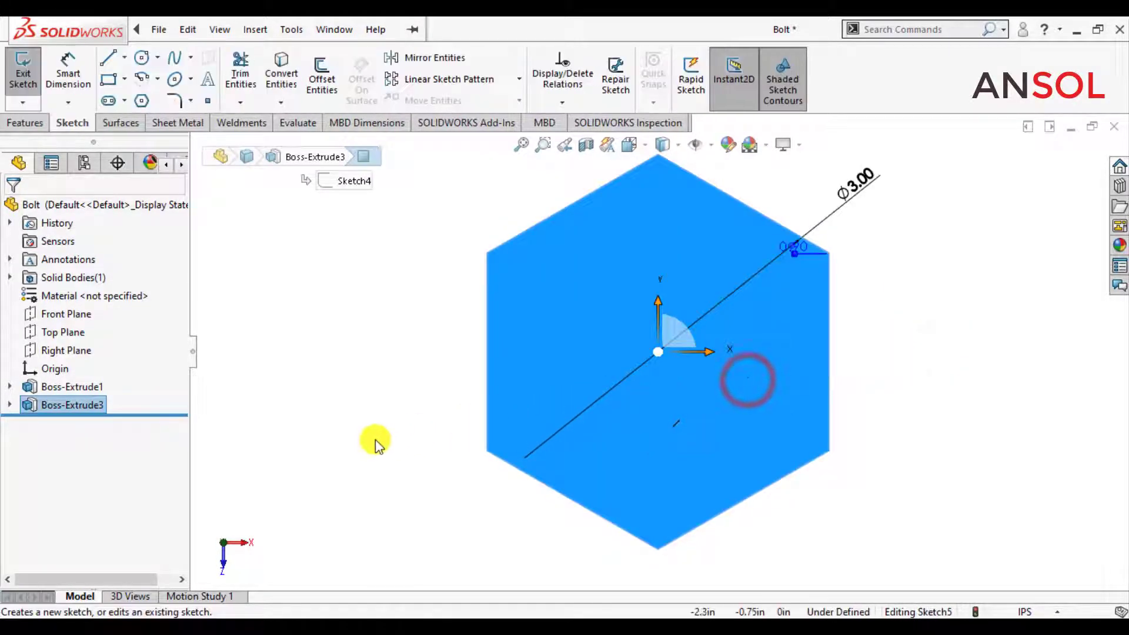
click(360, 442)
click(141, 57)
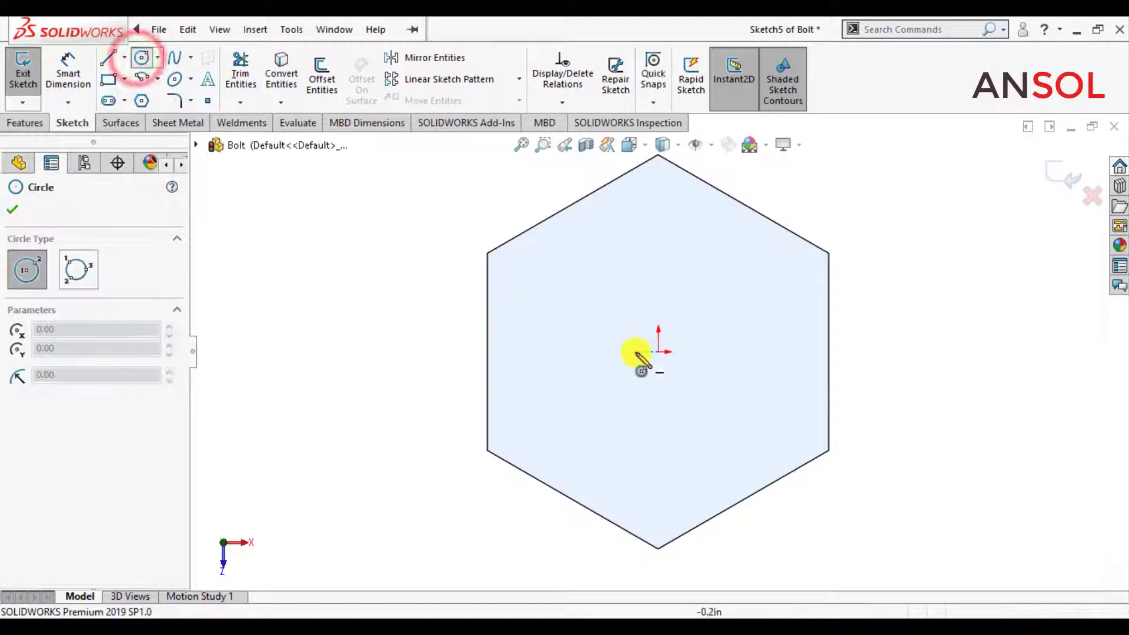
click(658, 352)
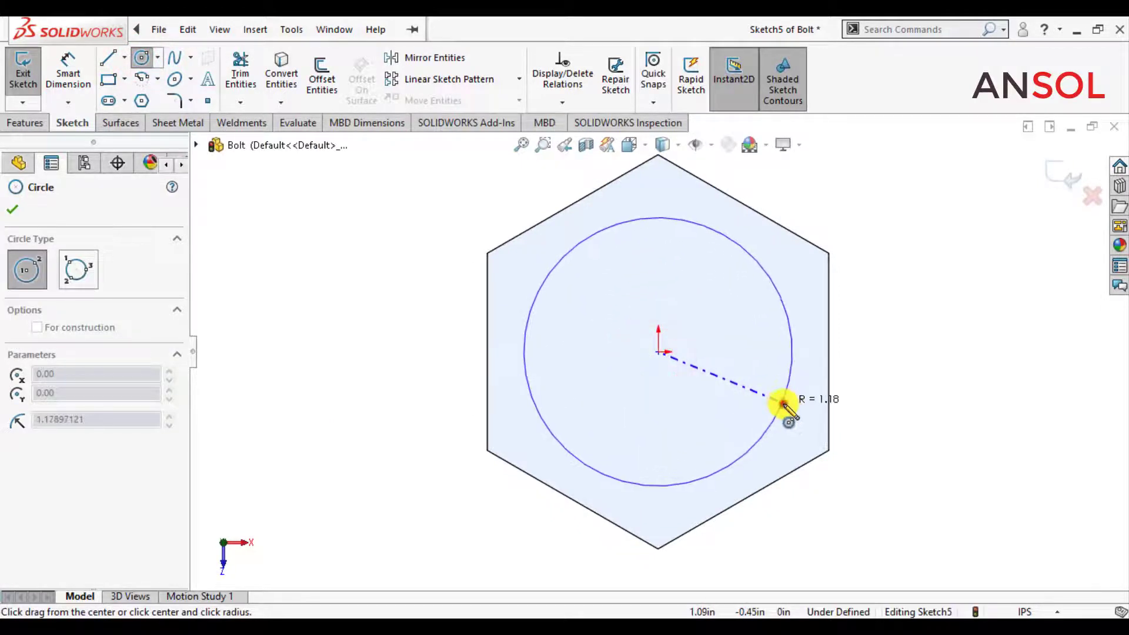
click(783, 404)
click(12, 210)
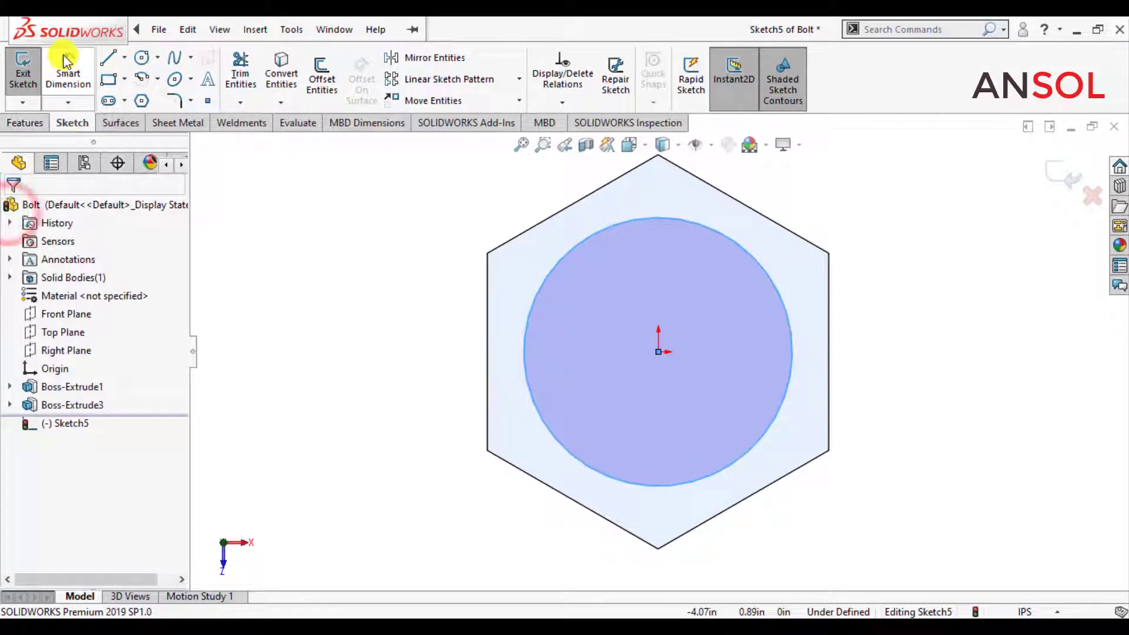
- Dimension the circle on the head's face with a diameter of 3 in and exit the sketch
click(66, 57)
click(761, 259)
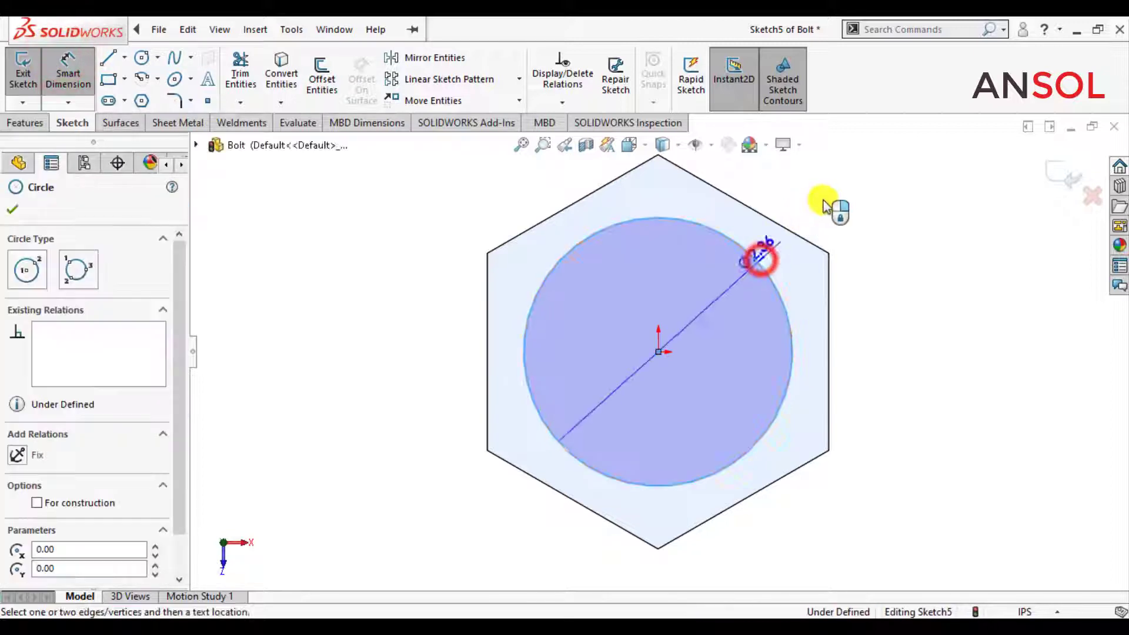
click(830, 199)
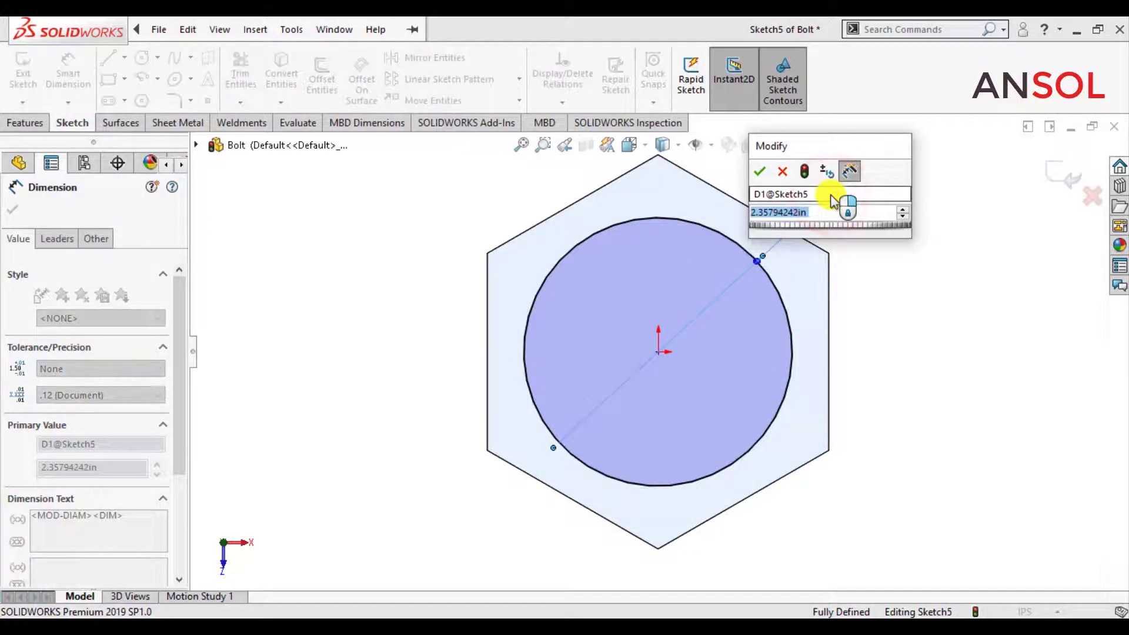
text(3)
key(Return)
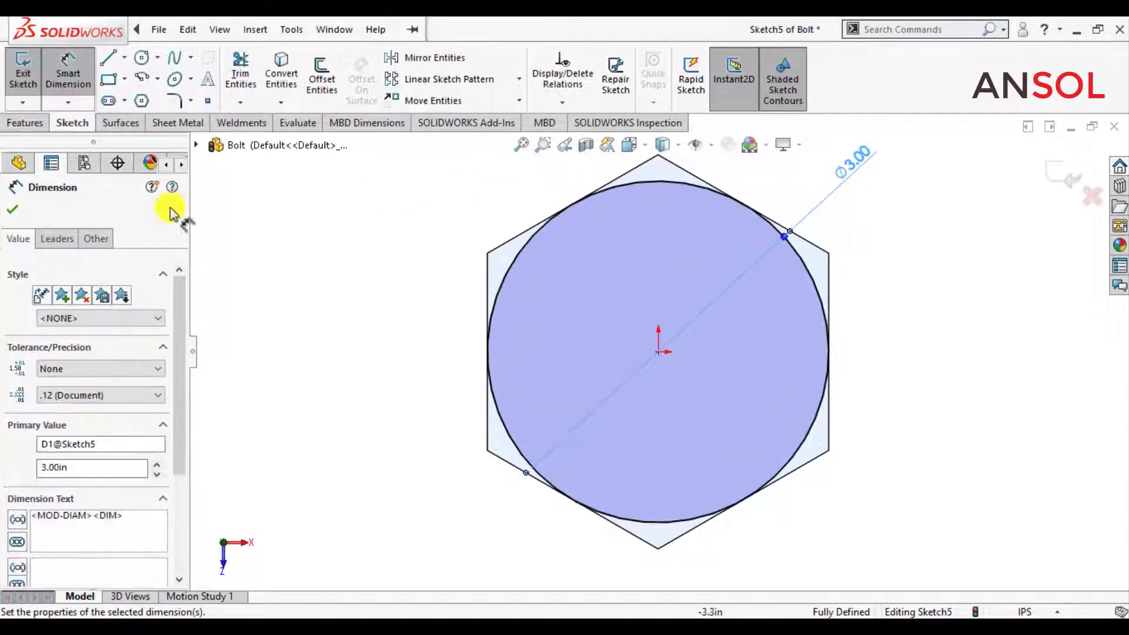
key(Escape)
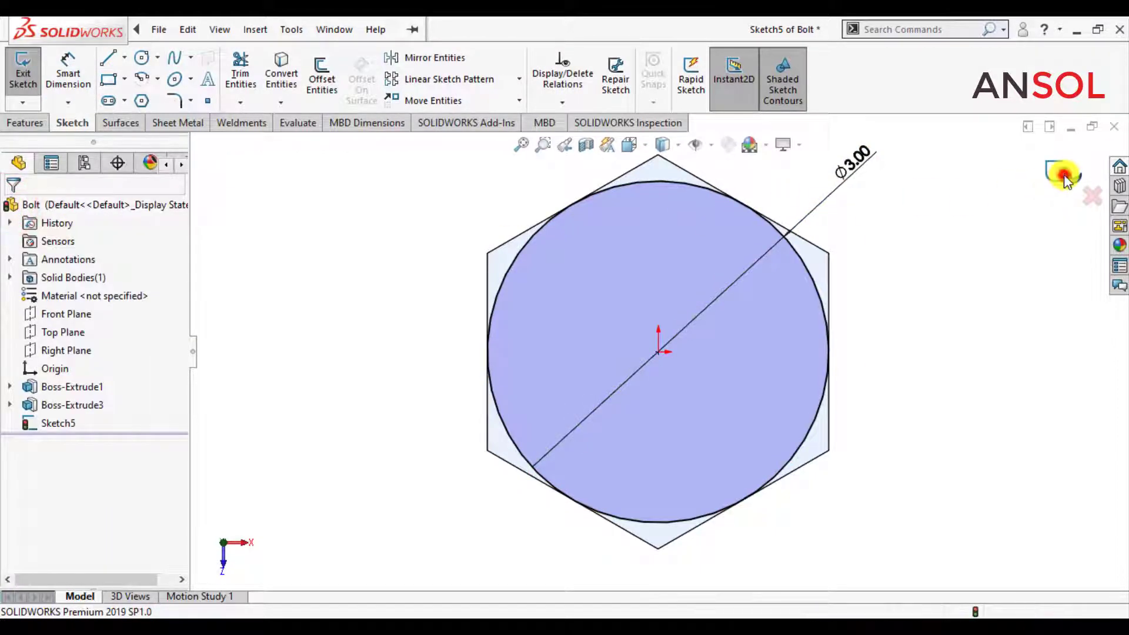
click(1064, 174)
- Cut the head's corners outside the circle with a blind extruded cut 0.5 in deep, flipping the side to cut and applying draft
scroll(723, 435, up, 4)
middle_drag(711, 441, 641, 316)
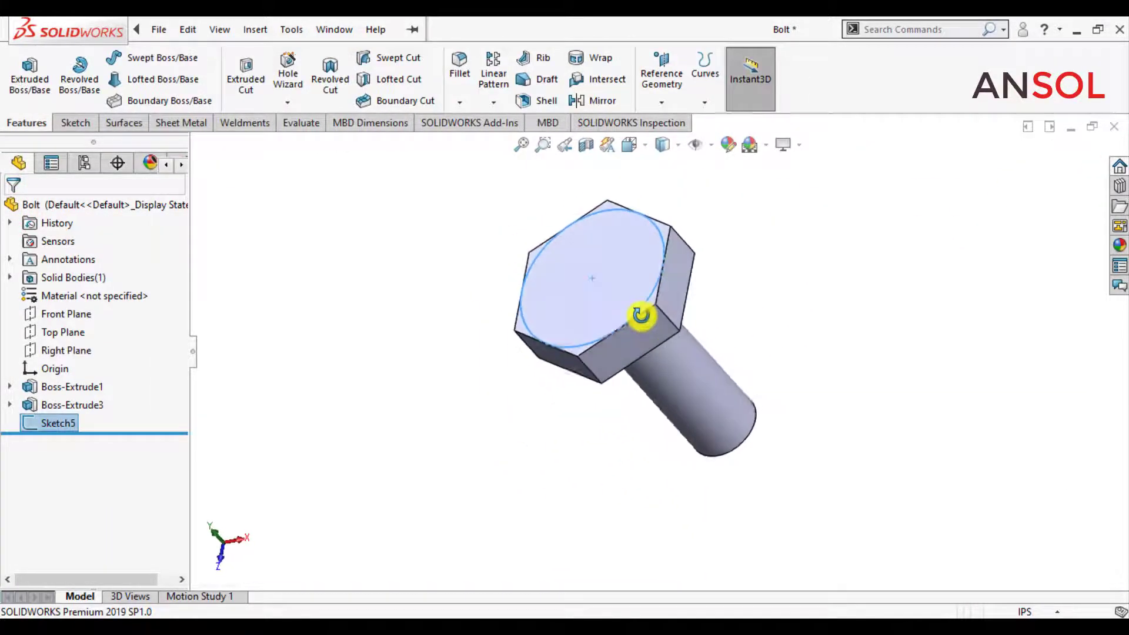
click(244, 82)
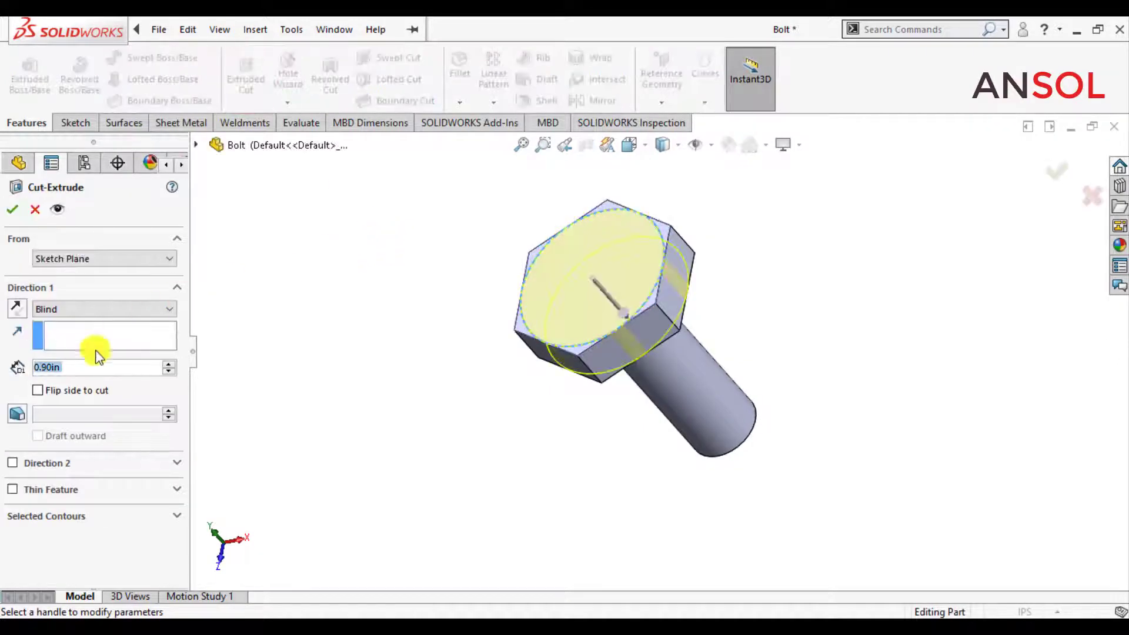
click(71, 367)
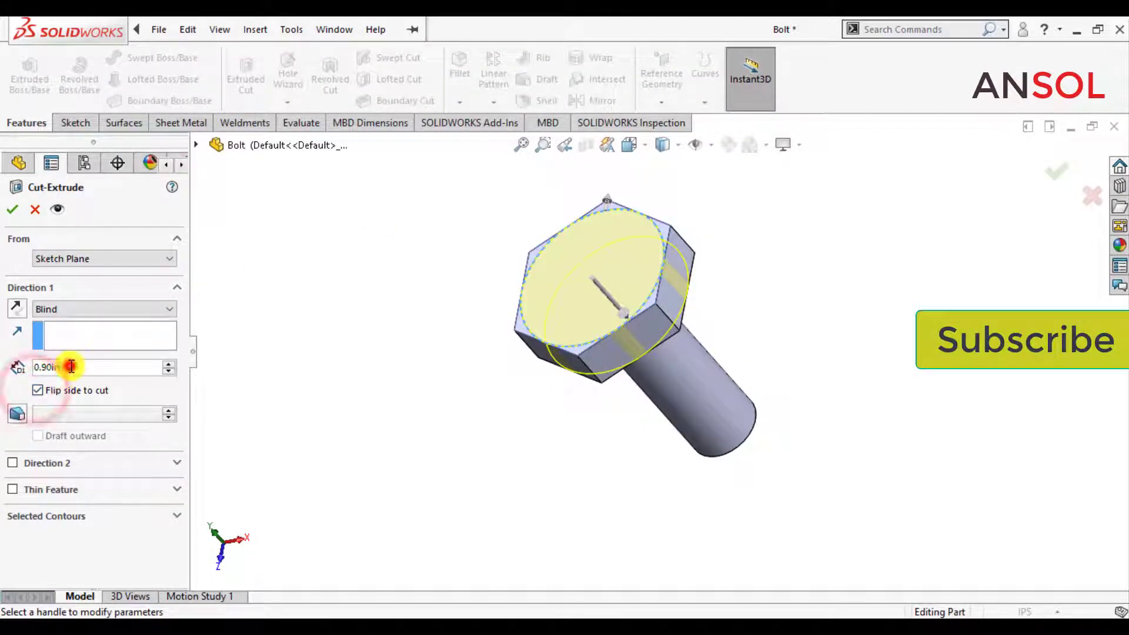
text(0.5)
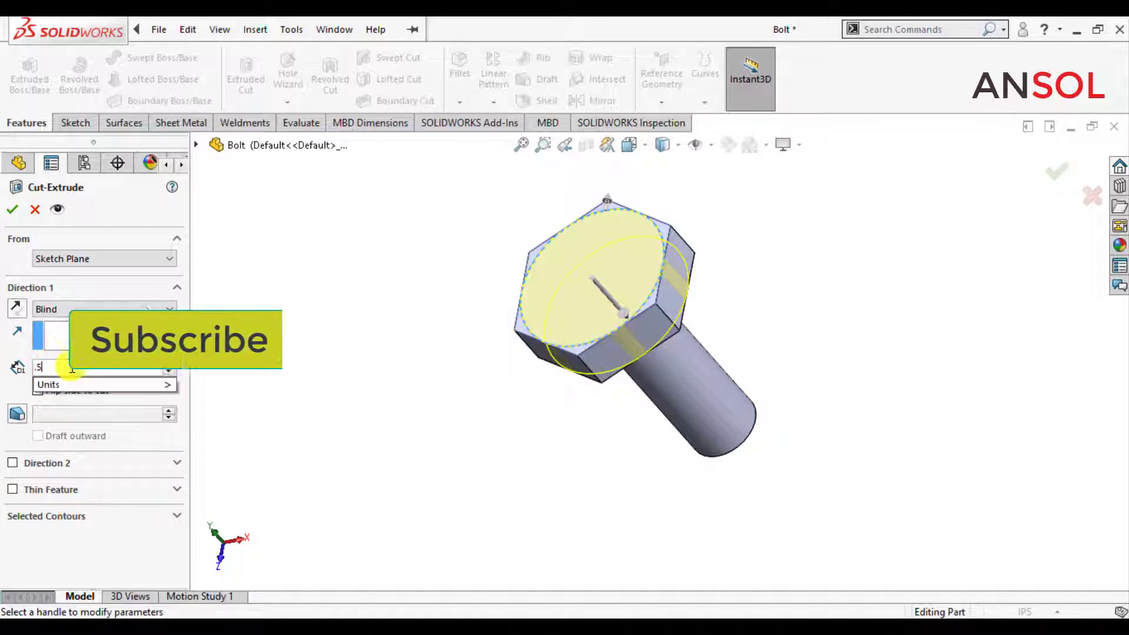
key(Return)
click(18, 414)
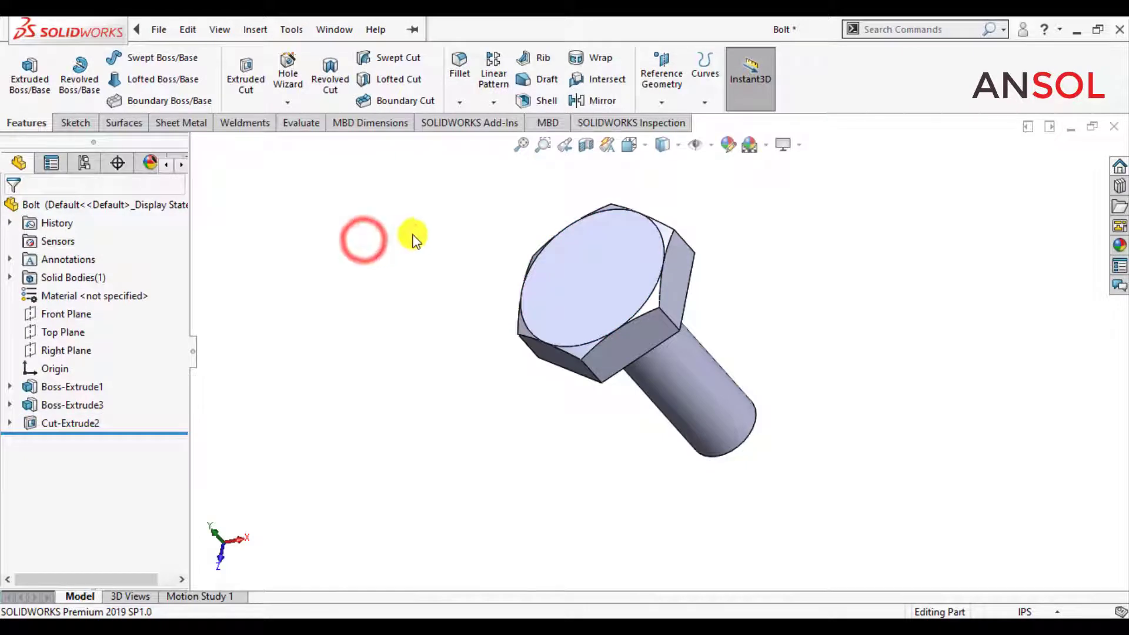
- Chamfer the circular edge at the shank's free end with a distance of 0.1 in and an angle of 45 degrees
middle_drag(413, 238, 400, 303)
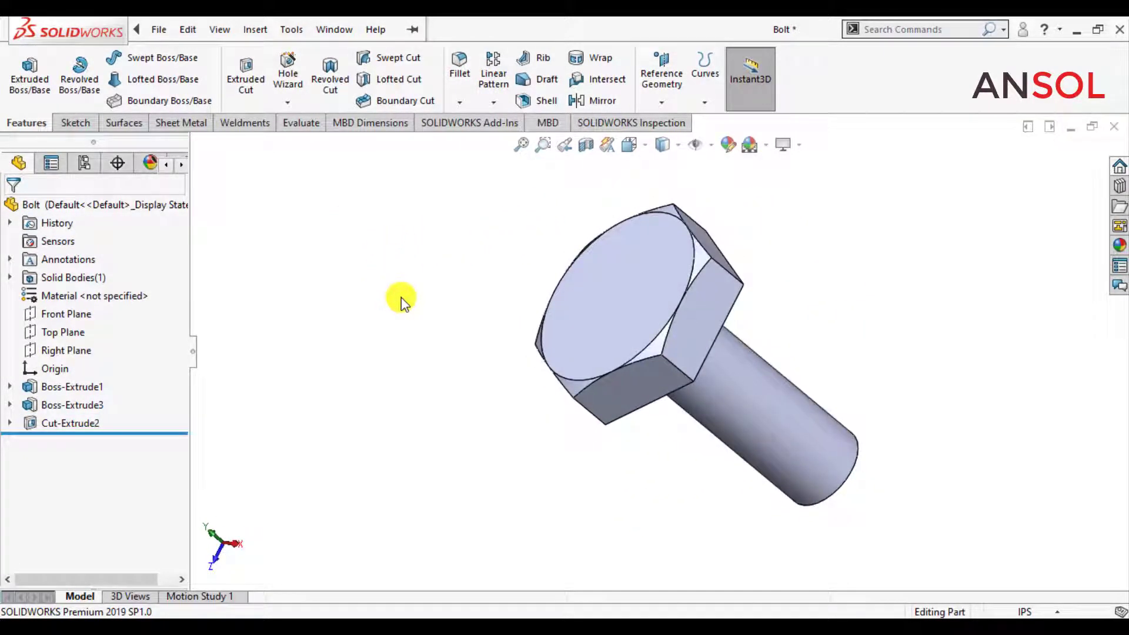
click(459, 102)
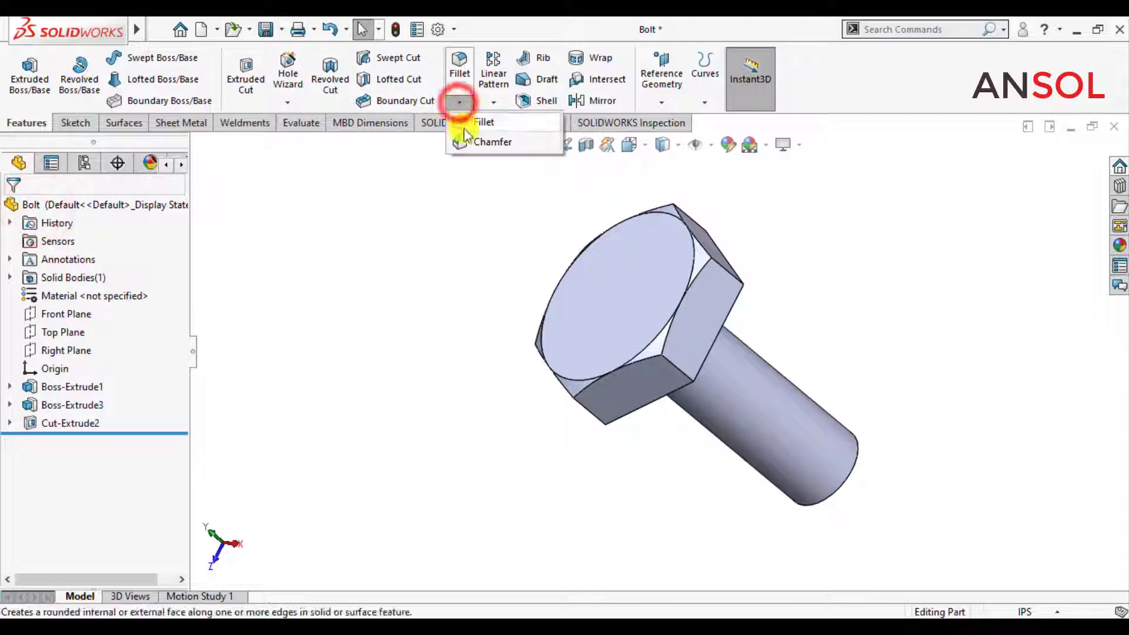
click(469, 144)
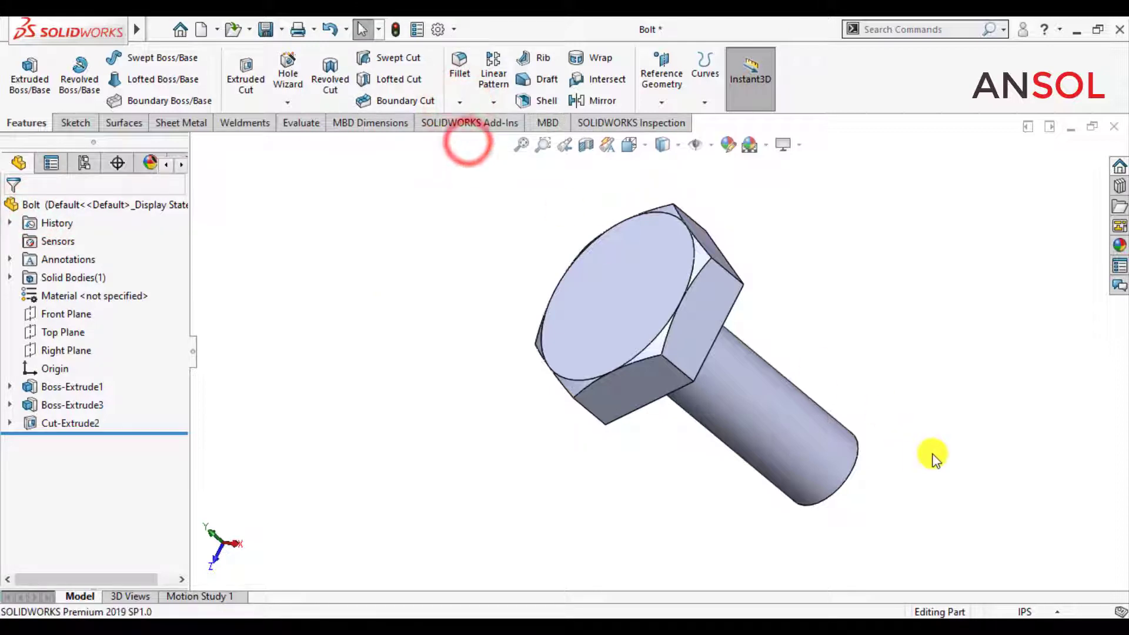
click(858, 459)
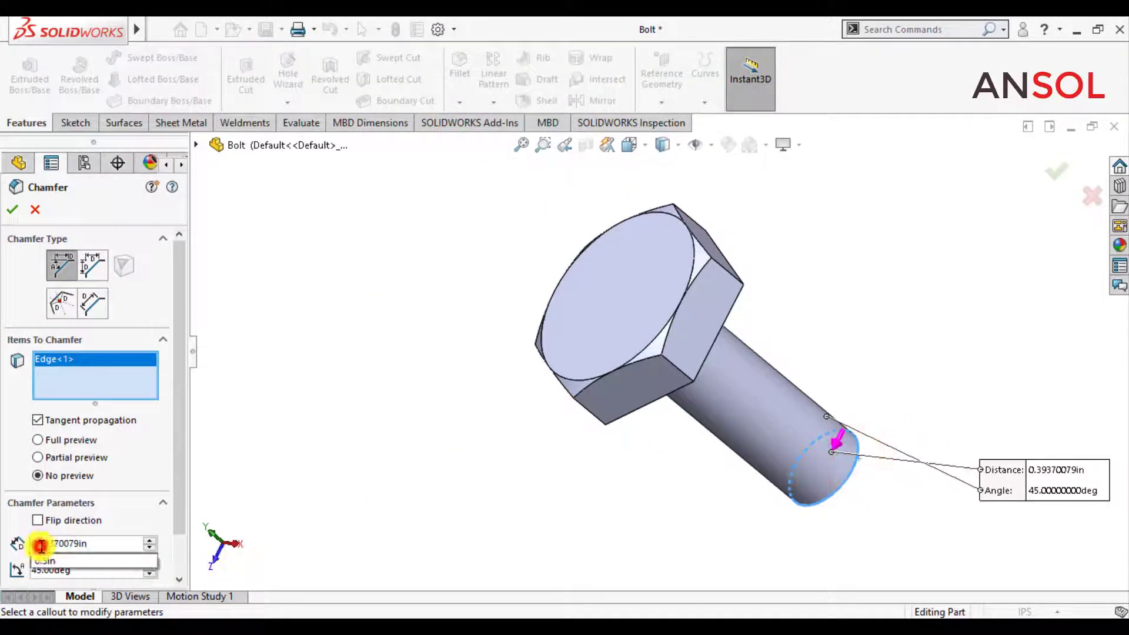
text(0.)
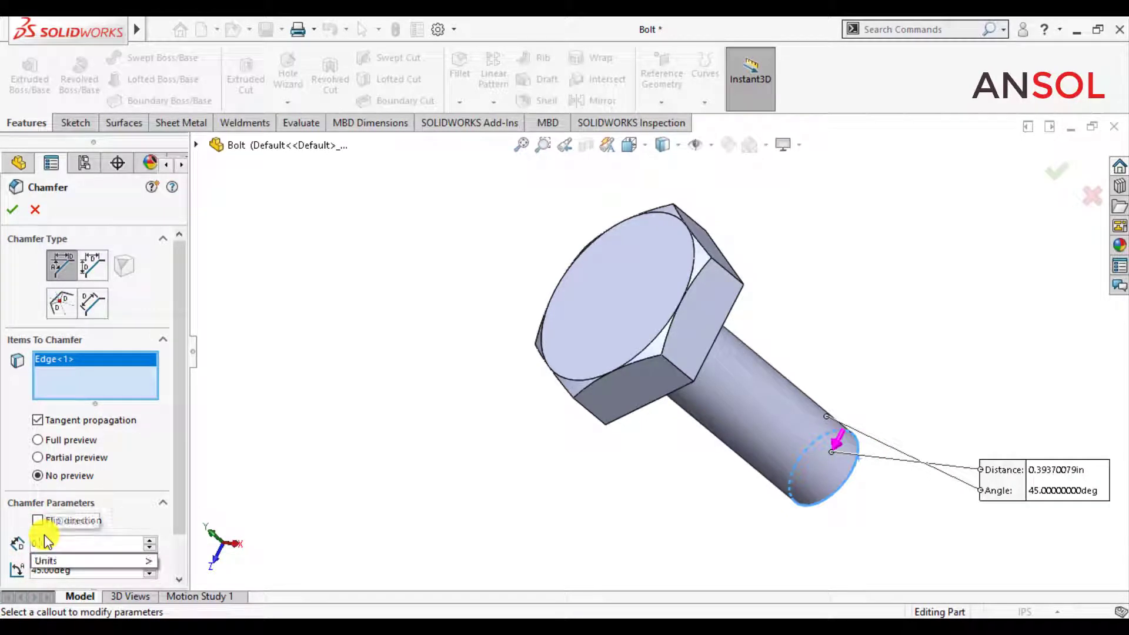
text(1)
key(Return)
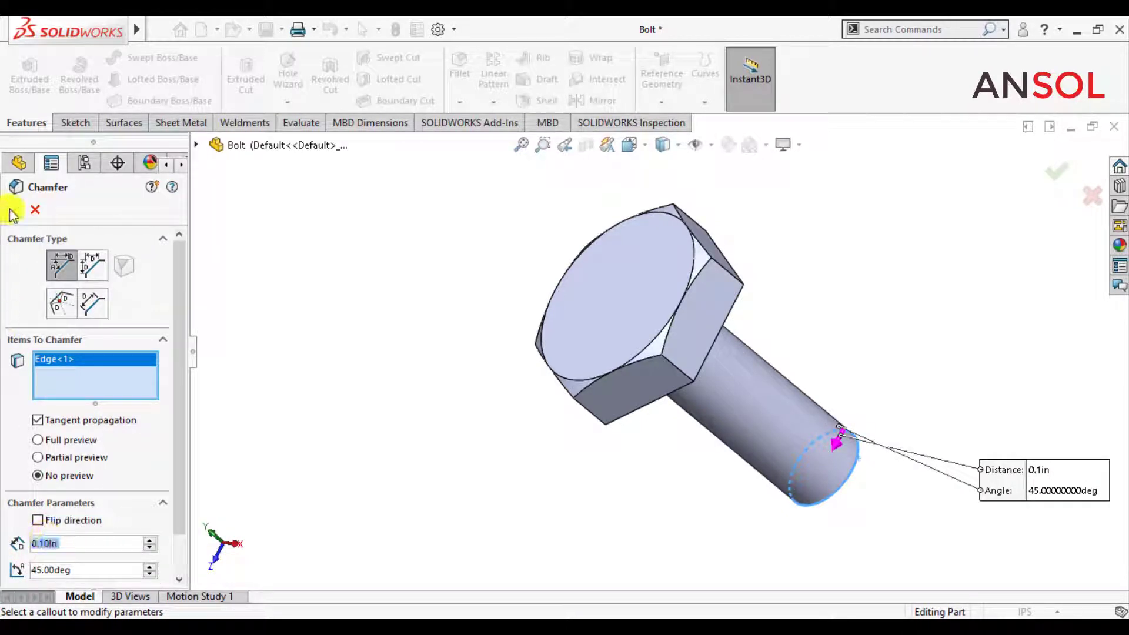
right_click(406, 265)
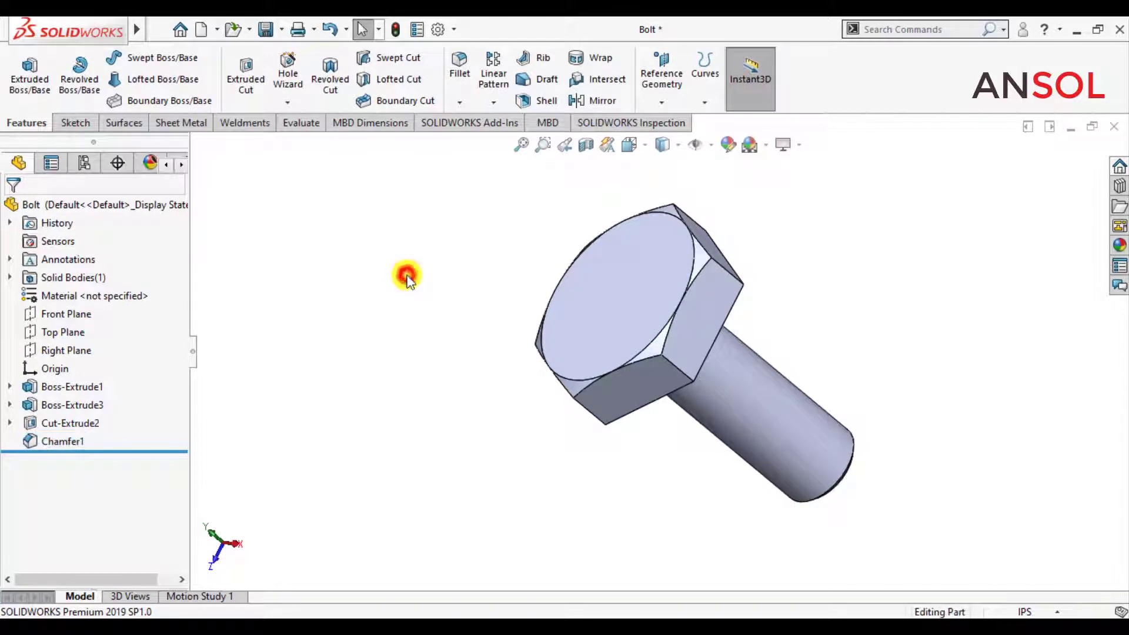
- Create a reference plane offset 3.9 in from the Top Plane, flipped towards the shank's free end
click(62, 332)
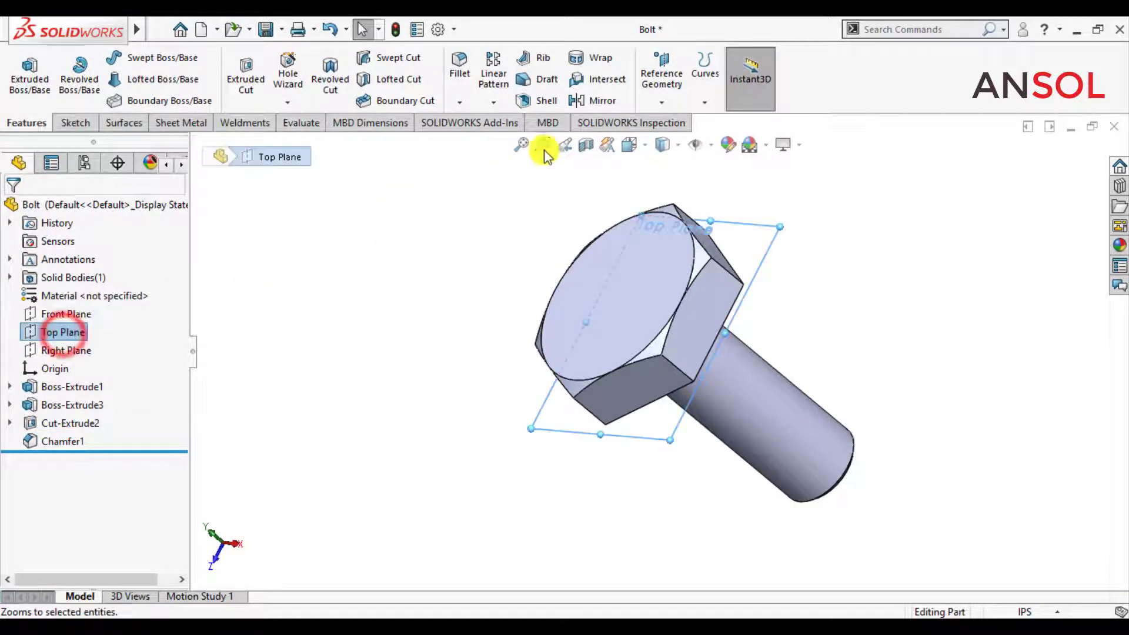
click(661, 82)
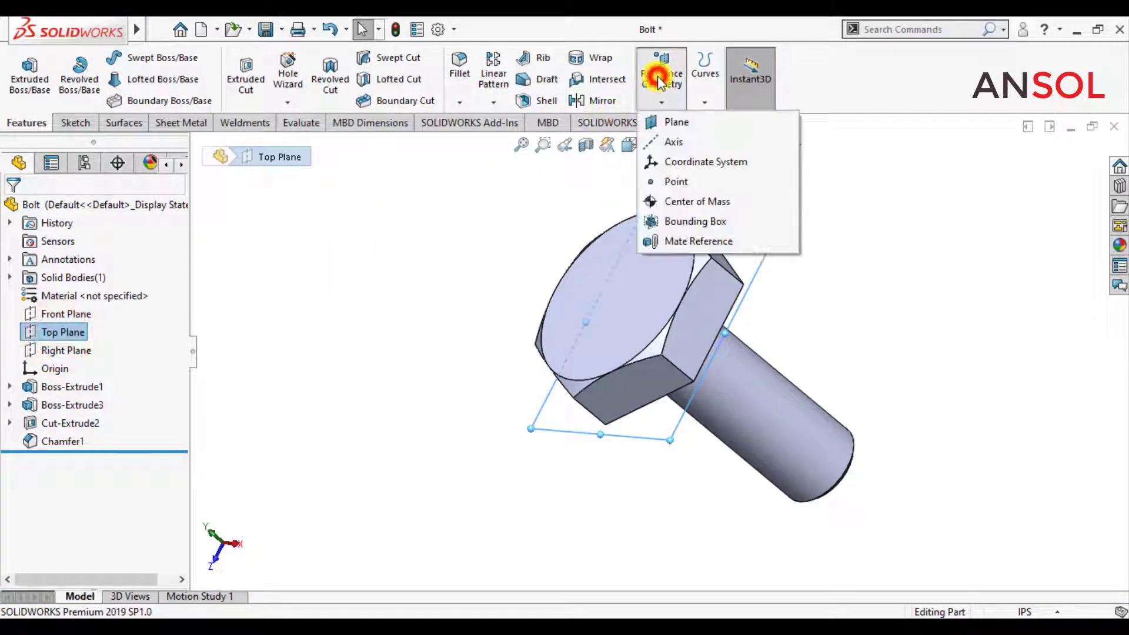
click(664, 119)
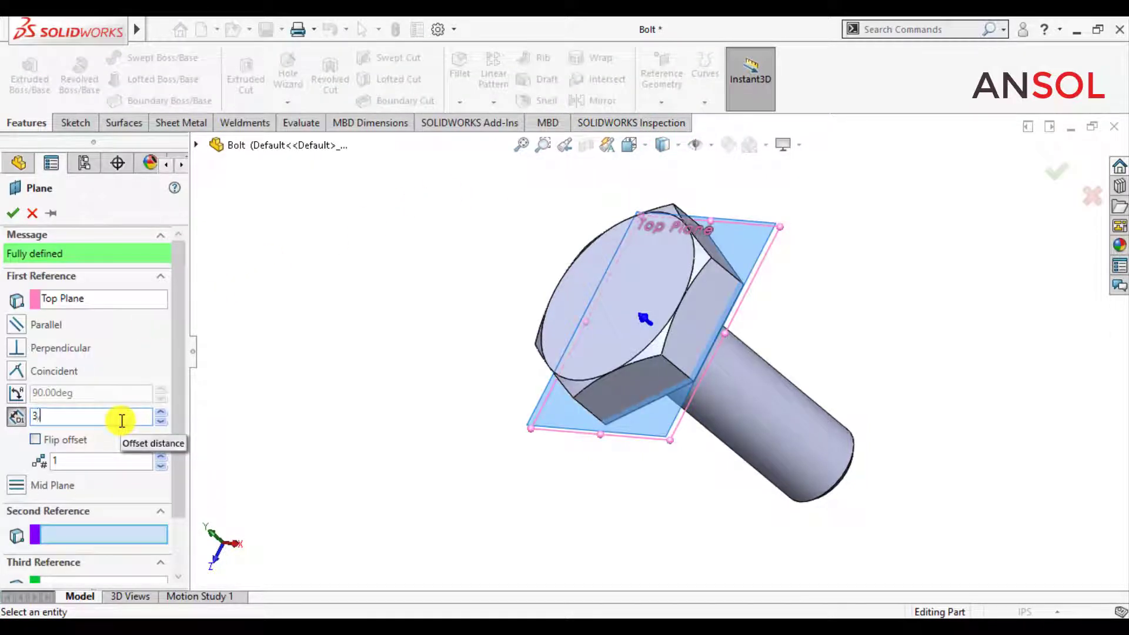
text(3.9)
key(Return)
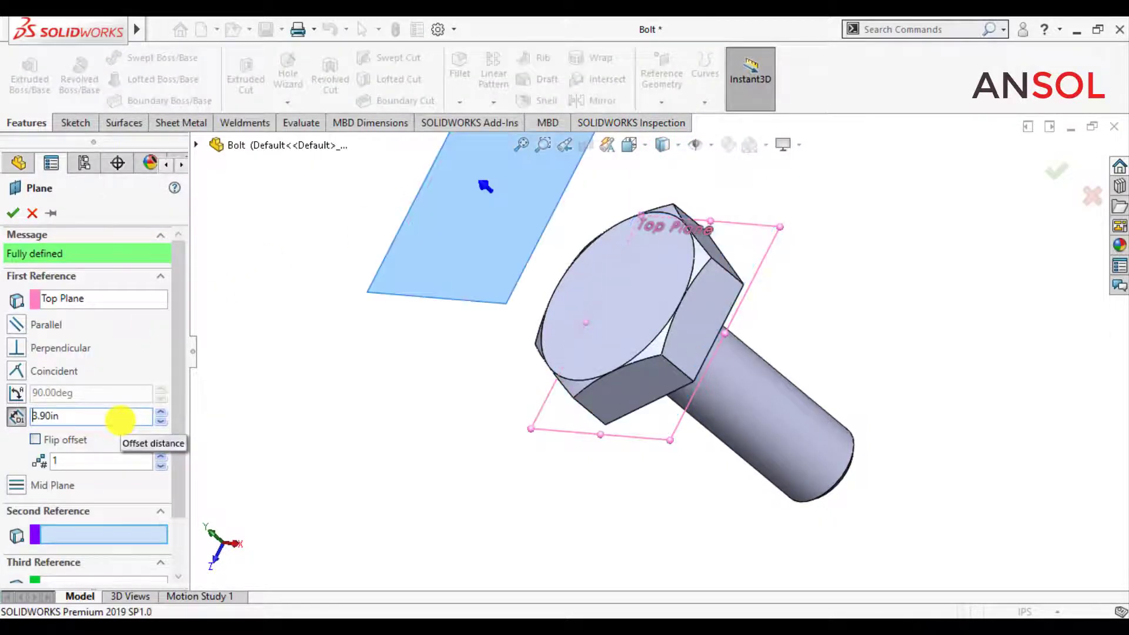
click(36, 441)
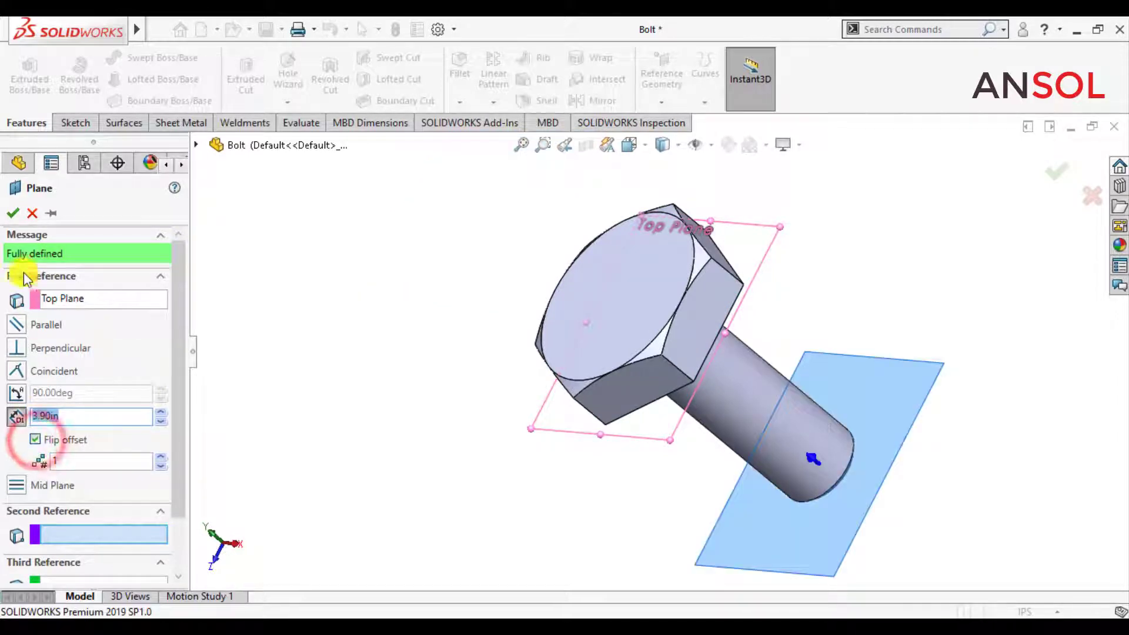
click(13, 213)
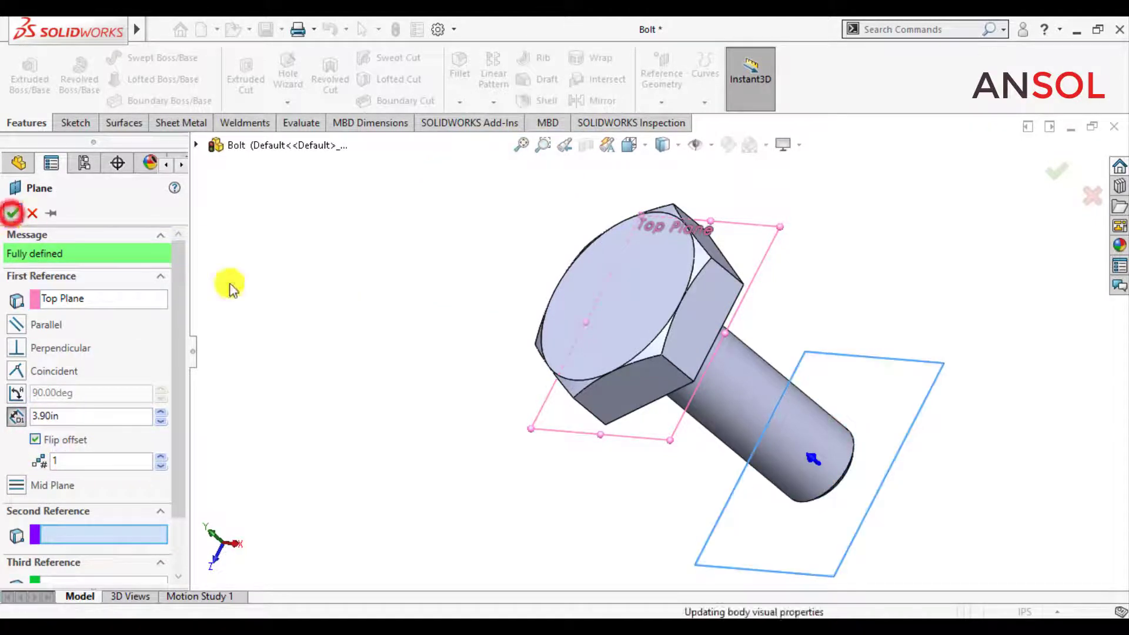
click(393, 331)
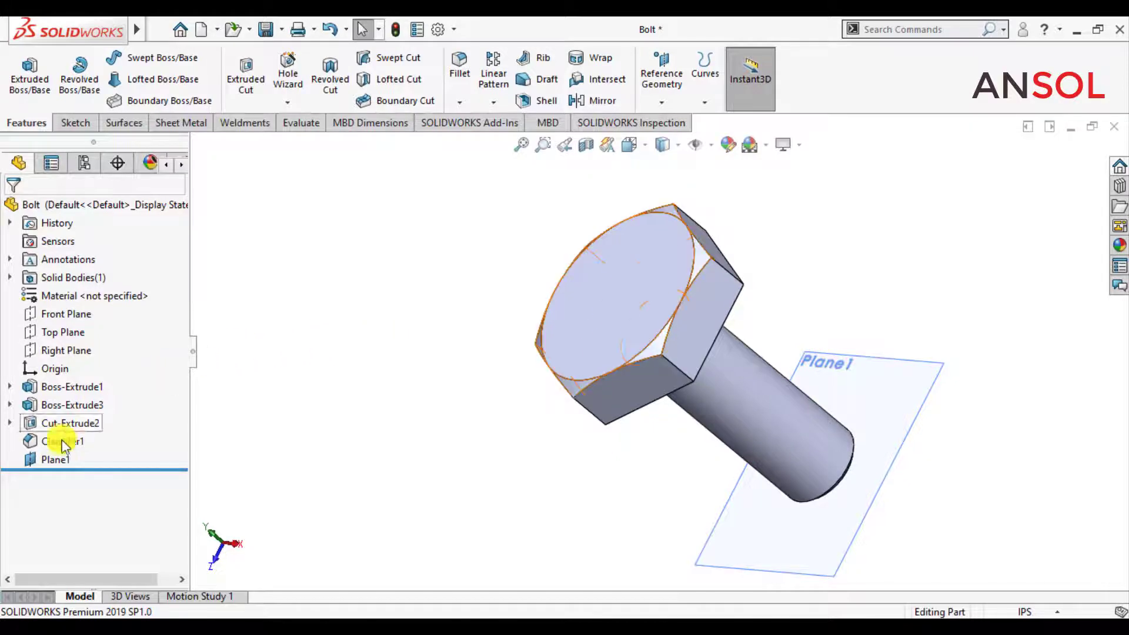
- On the new offset plane, viewed normal to it, sketch a circle centred on the origin, wider than the shank but smaller than the head's circle
click(61, 461)
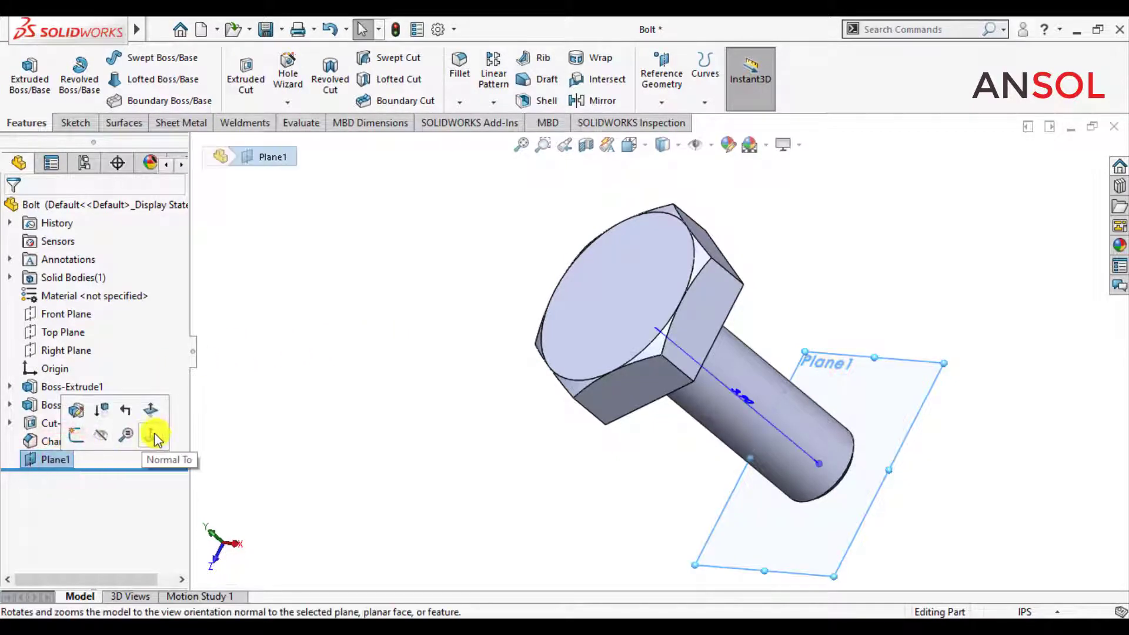
click(151, 438)
click(326, 414)
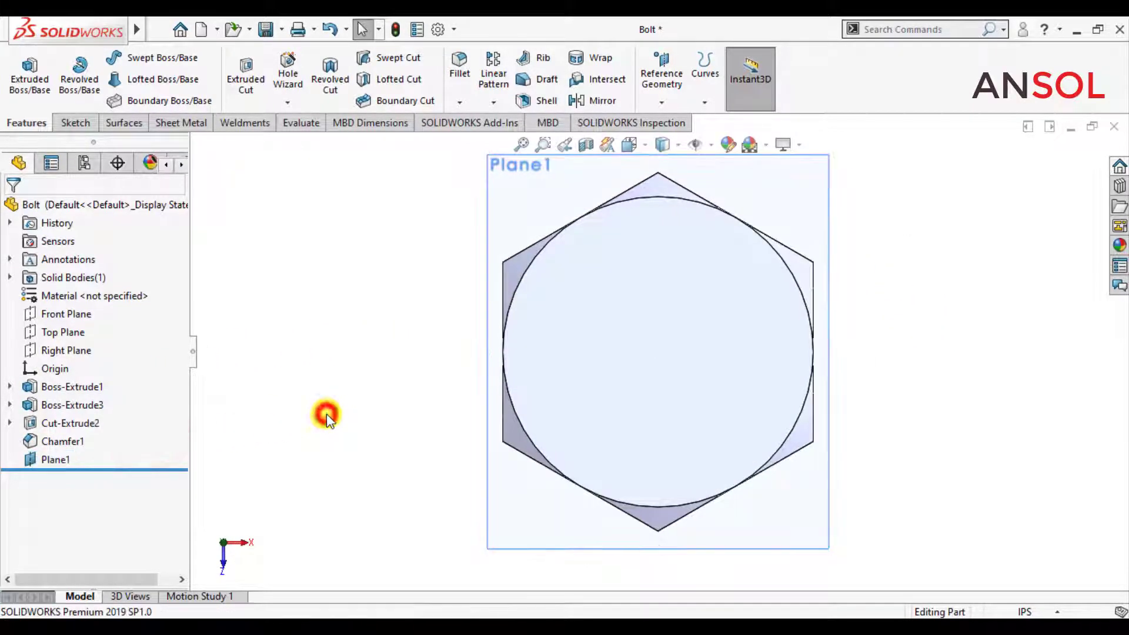
click(57, 459)
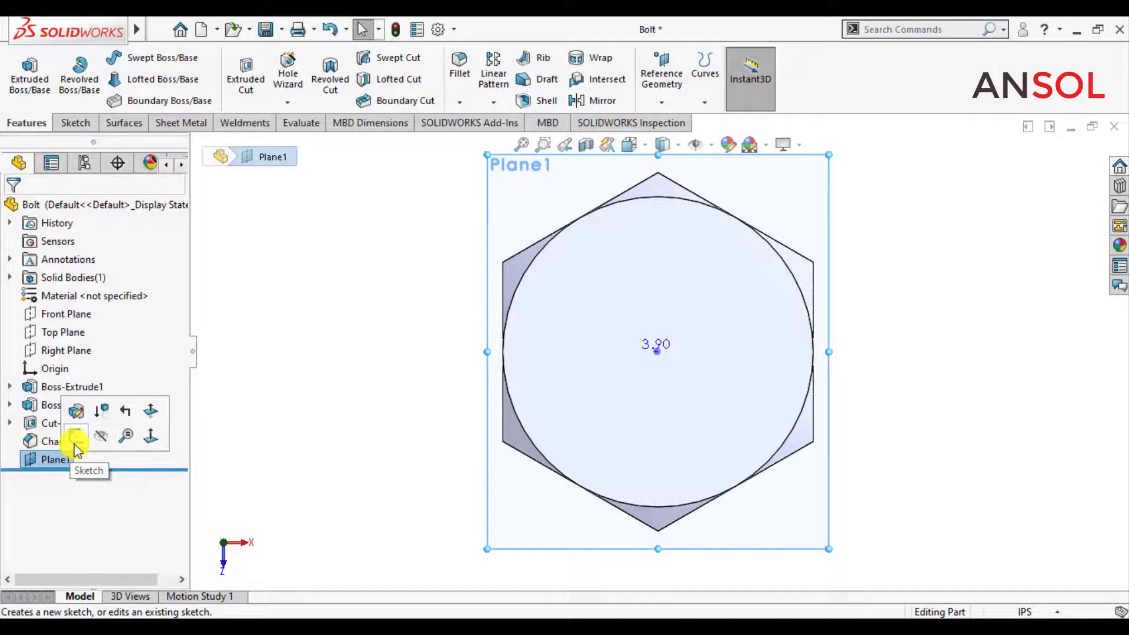
click(75, 438)
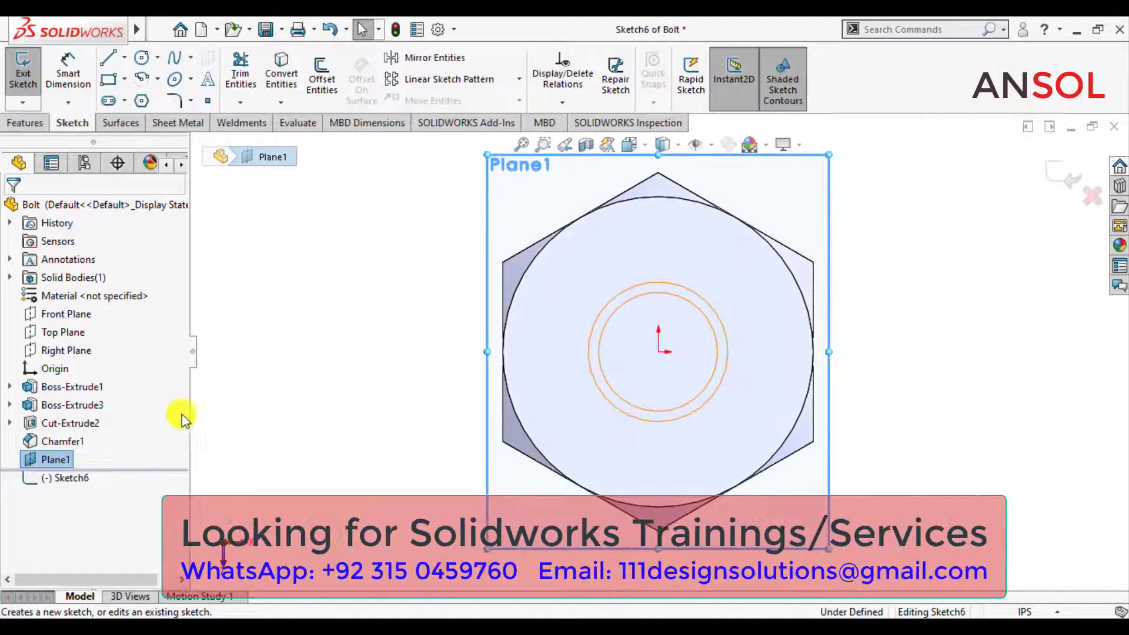
click(312, 371)
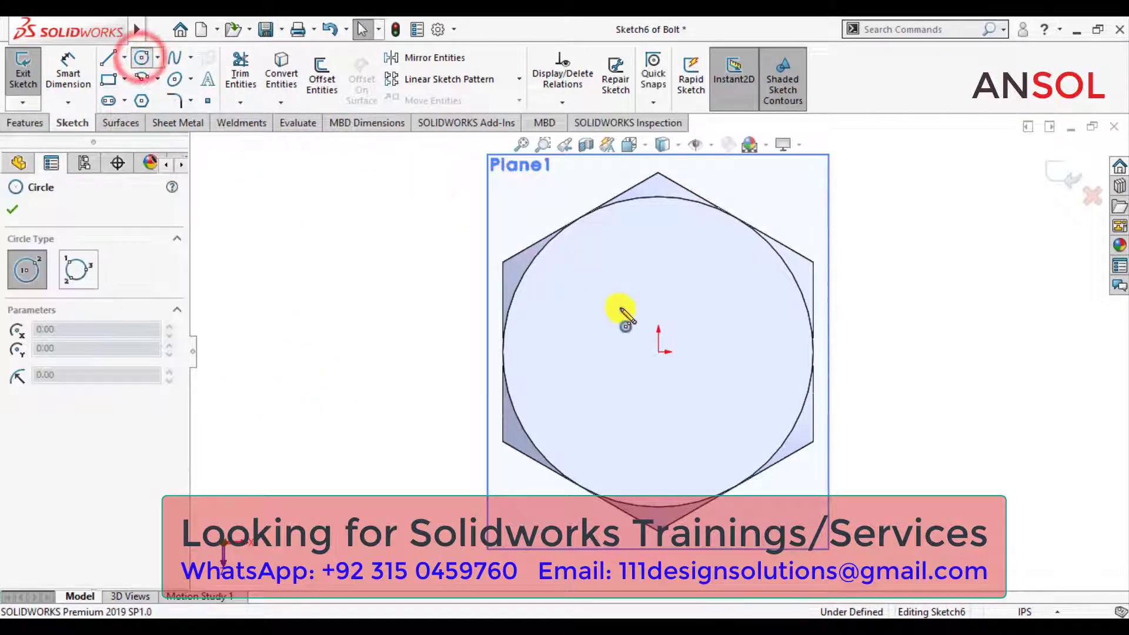
mouse_move(658, 351)
mouse_down()
mouse_move(788, 302)
mouse_move(762, 310)
mouse_up()
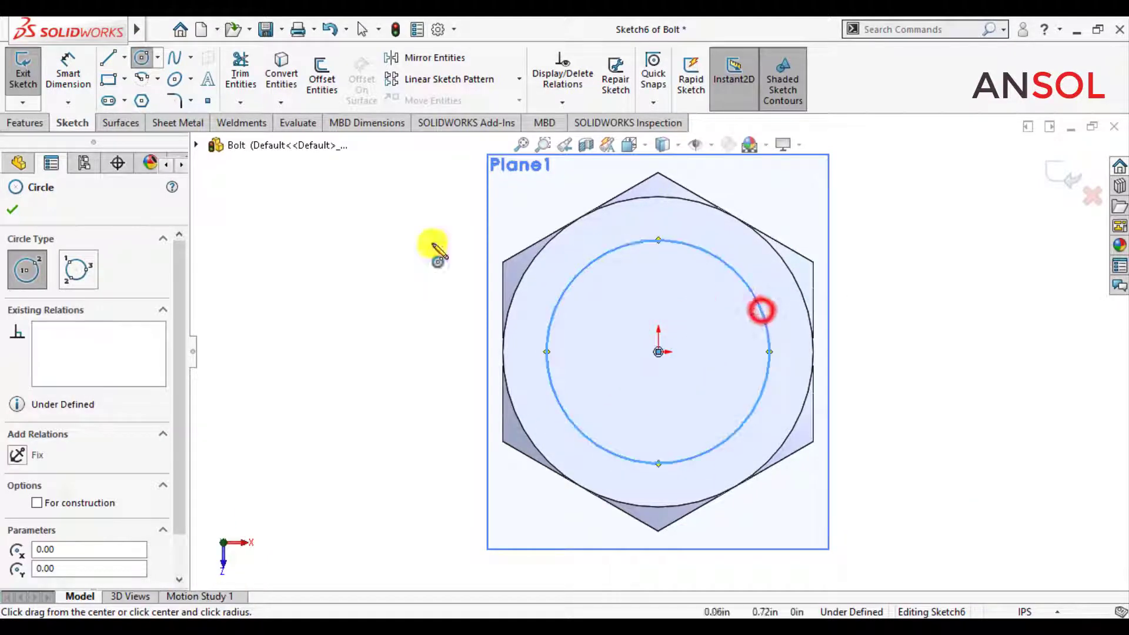
- Dimension the circle on the offset plane to a diameter of 1.35 in and finish the sketch
click(14, 213)
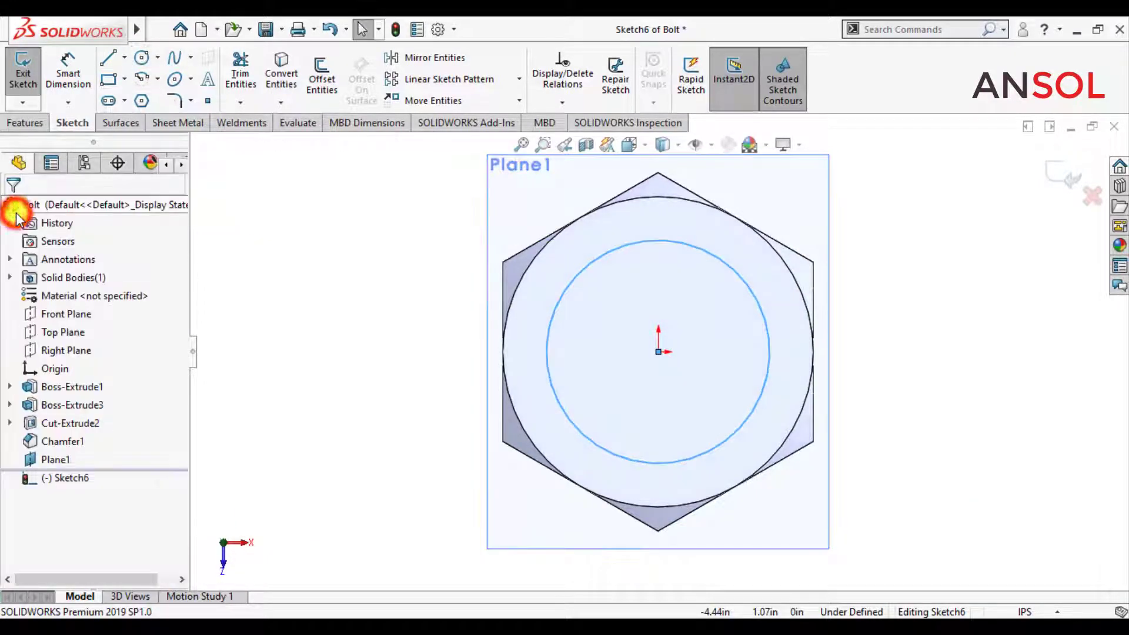
click(64, 66)
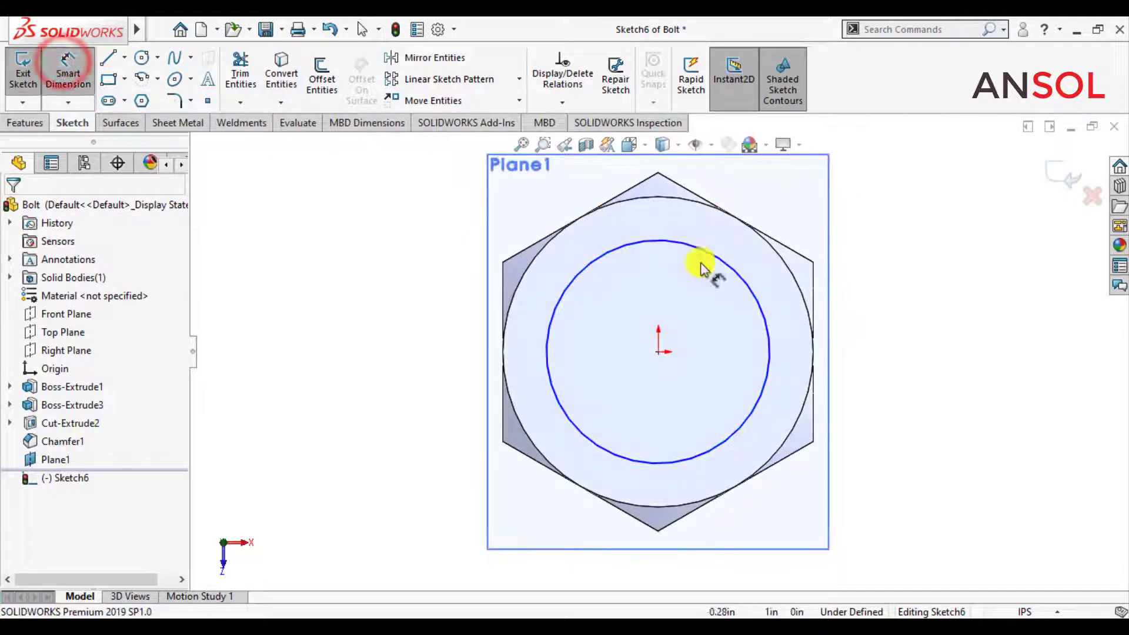
click(759, 299)
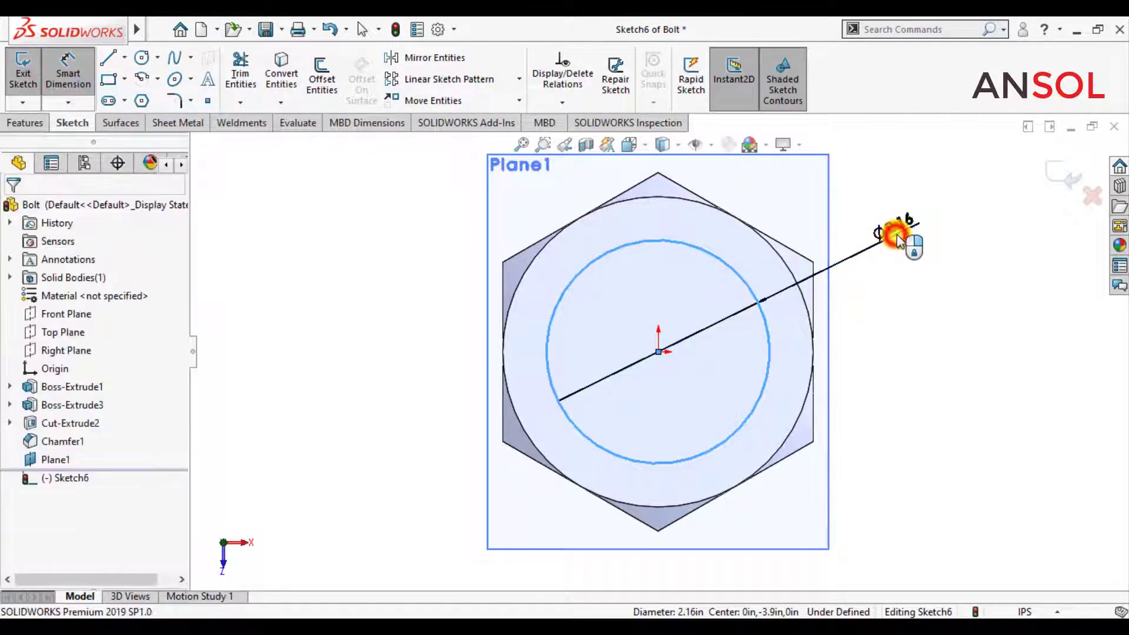
click(897, 235)
text(1)
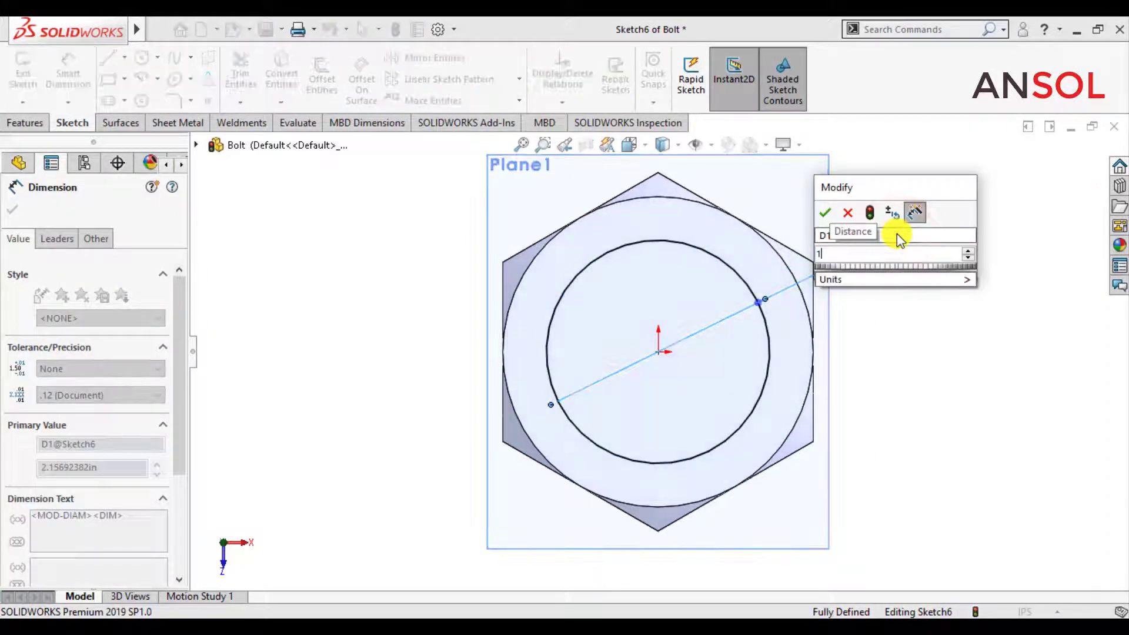
text(.35)
key(Return)
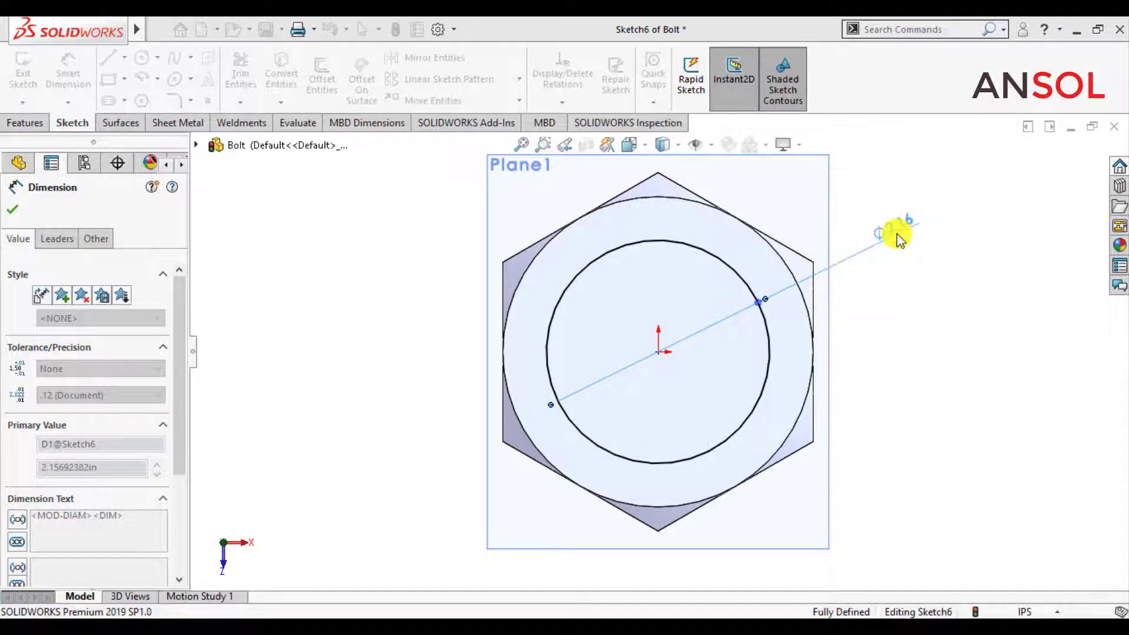
click(15, 210)
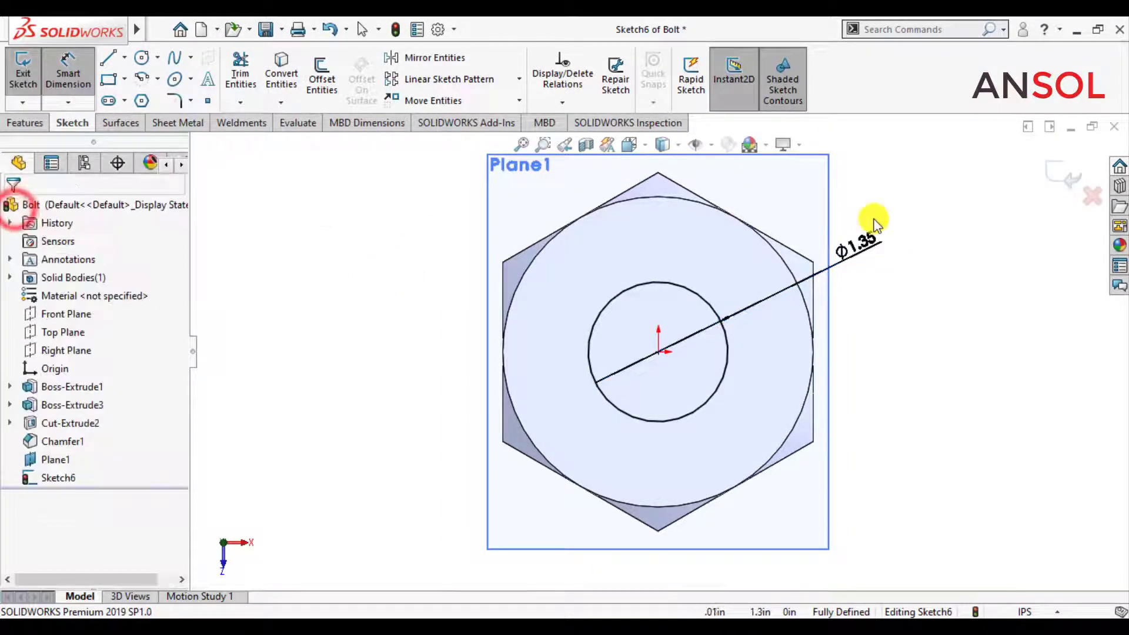
click(1060, 173)
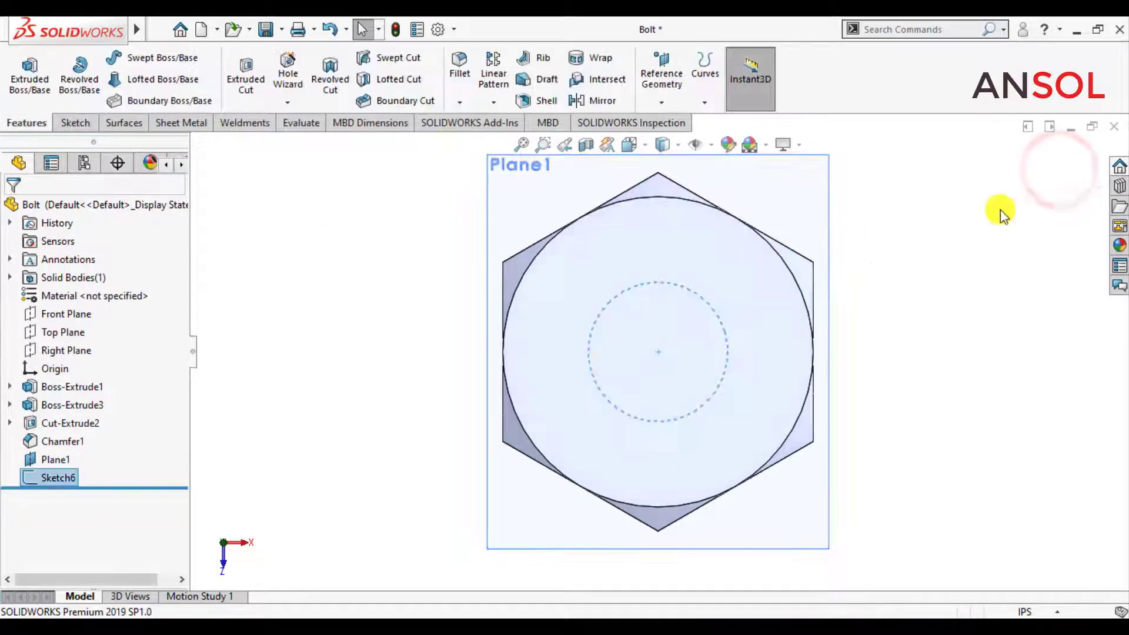
- Start a helix from the circle sketch, defined by height and pitch, and set its pitch to 0.25 in
scroll(662, 403, up, 3)
middle_drag(641, 419, 580, 241)
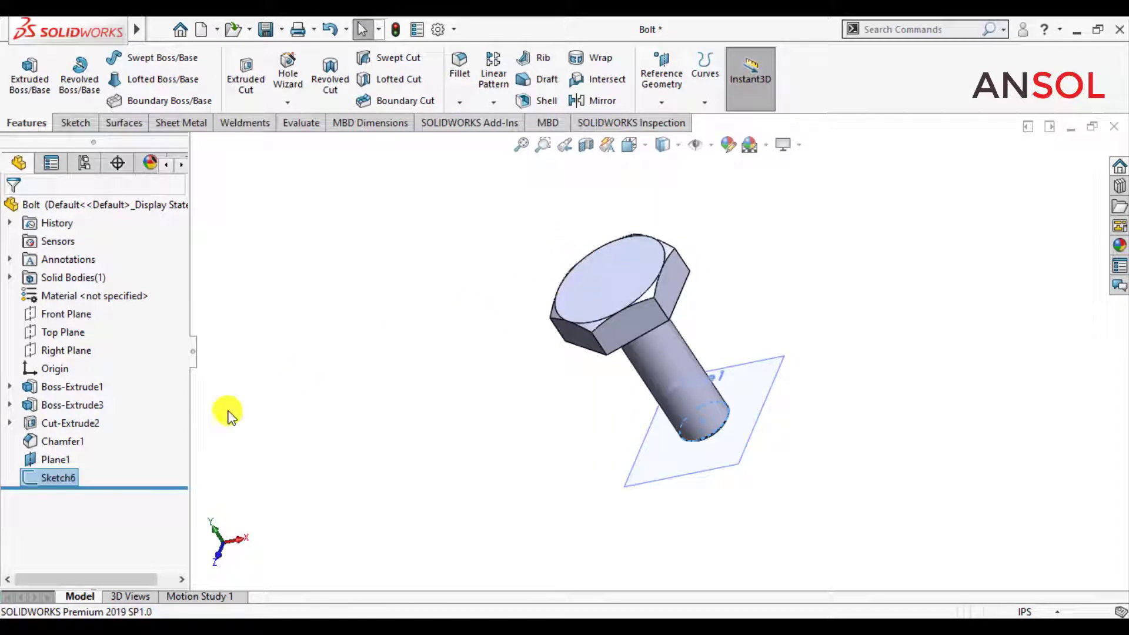
click(704, 105)
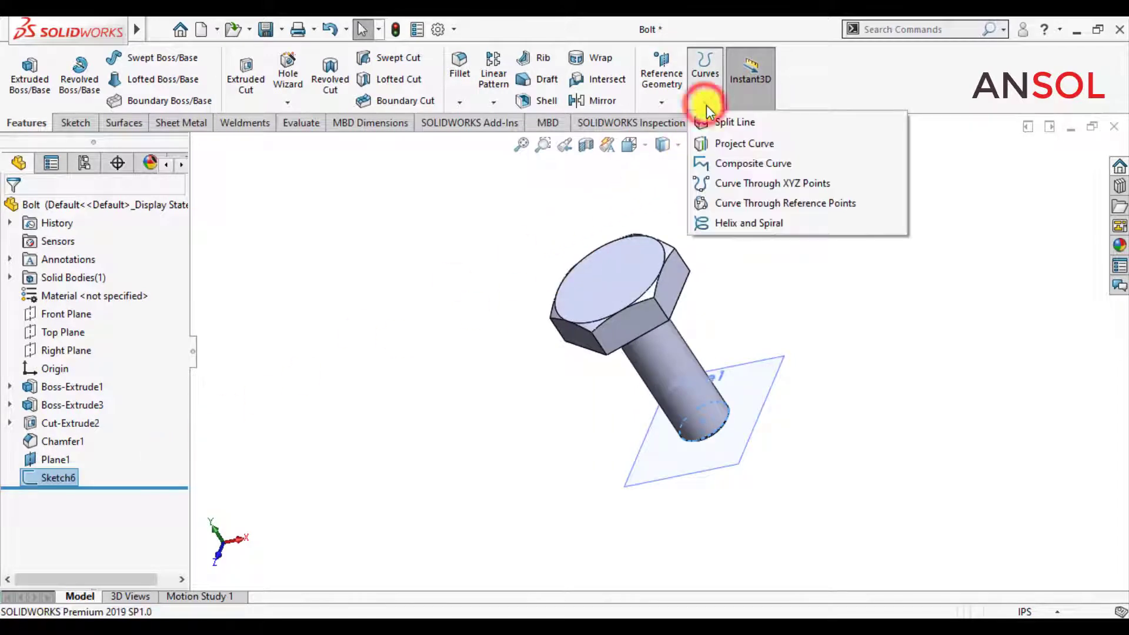
click(729, 222)
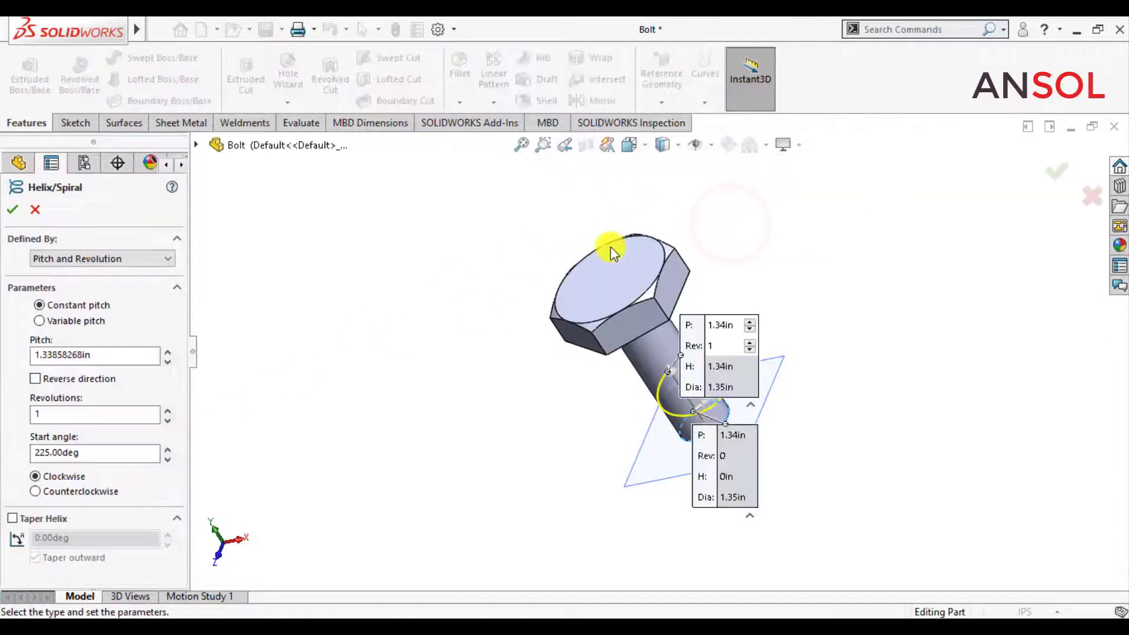
click(125, 264)
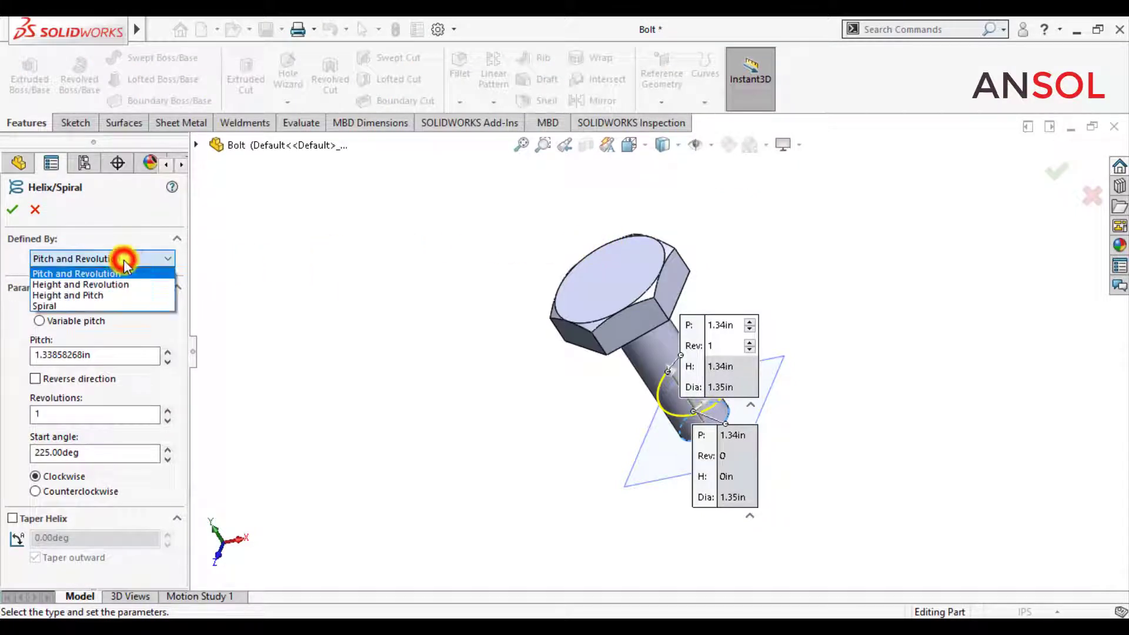
click(97, 300)
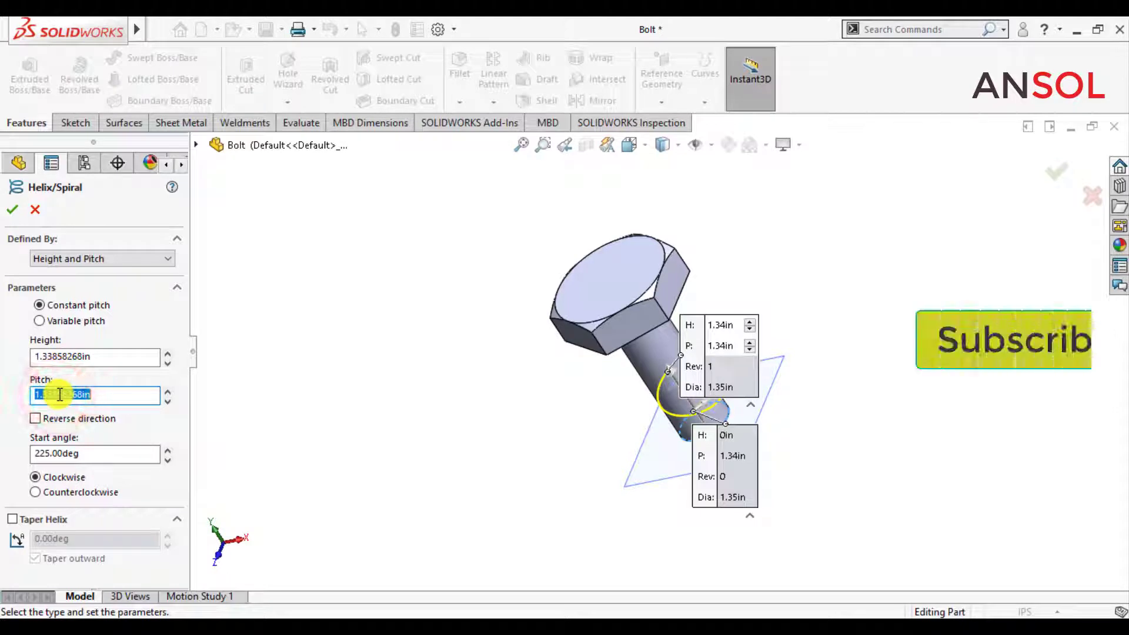
text(.25)
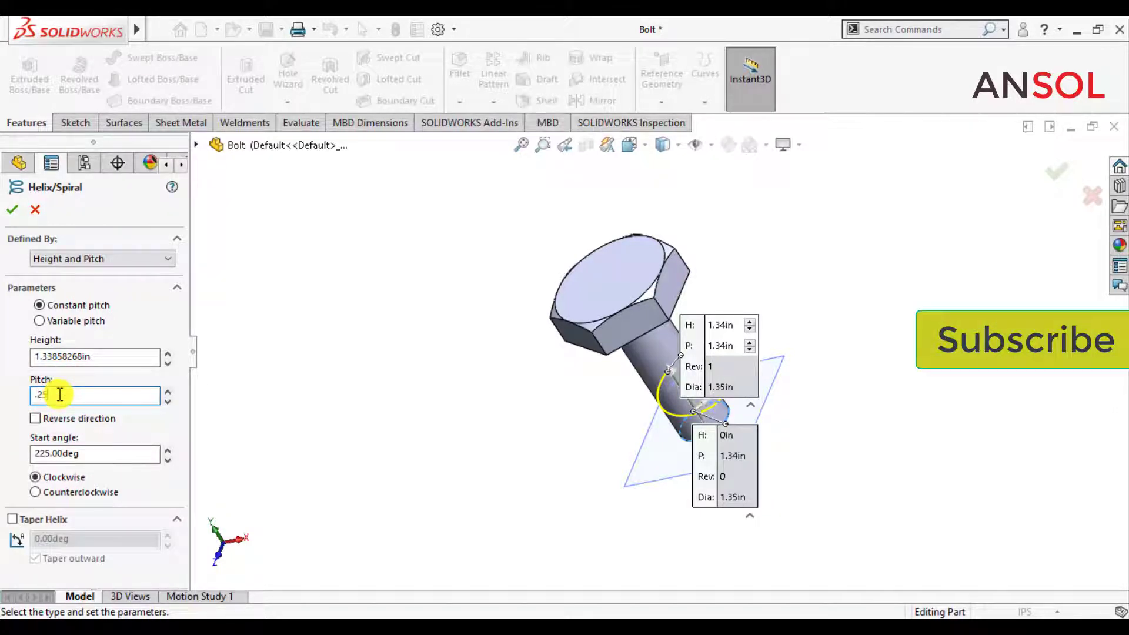
key(Return)
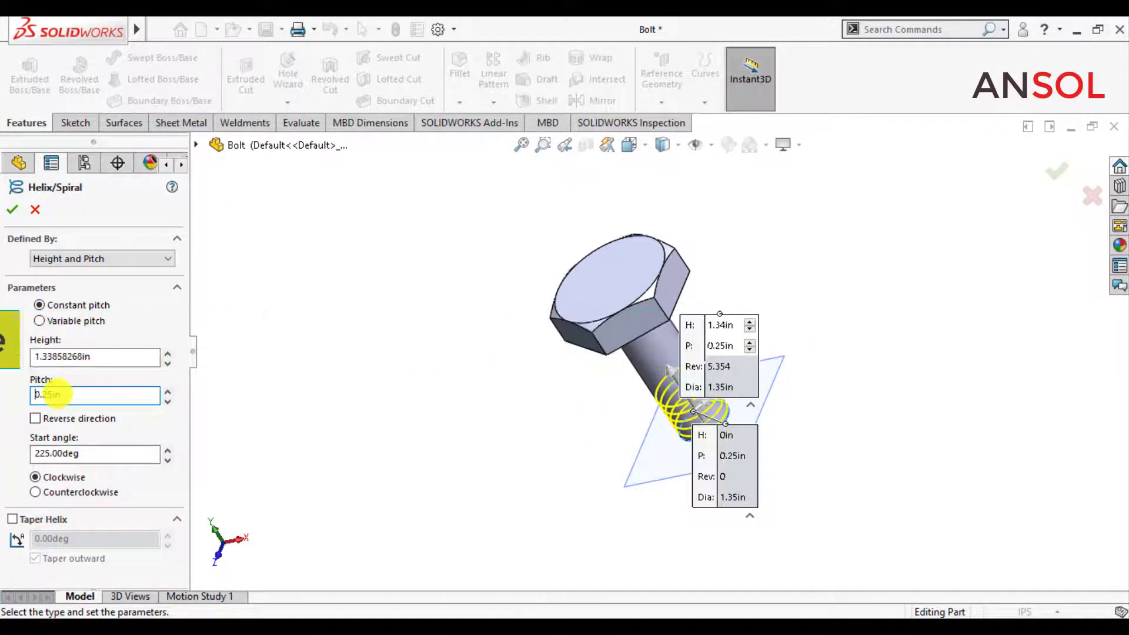
- Set the helix height to 3.5 in and check its extent along the shank
double_click(75, 357)
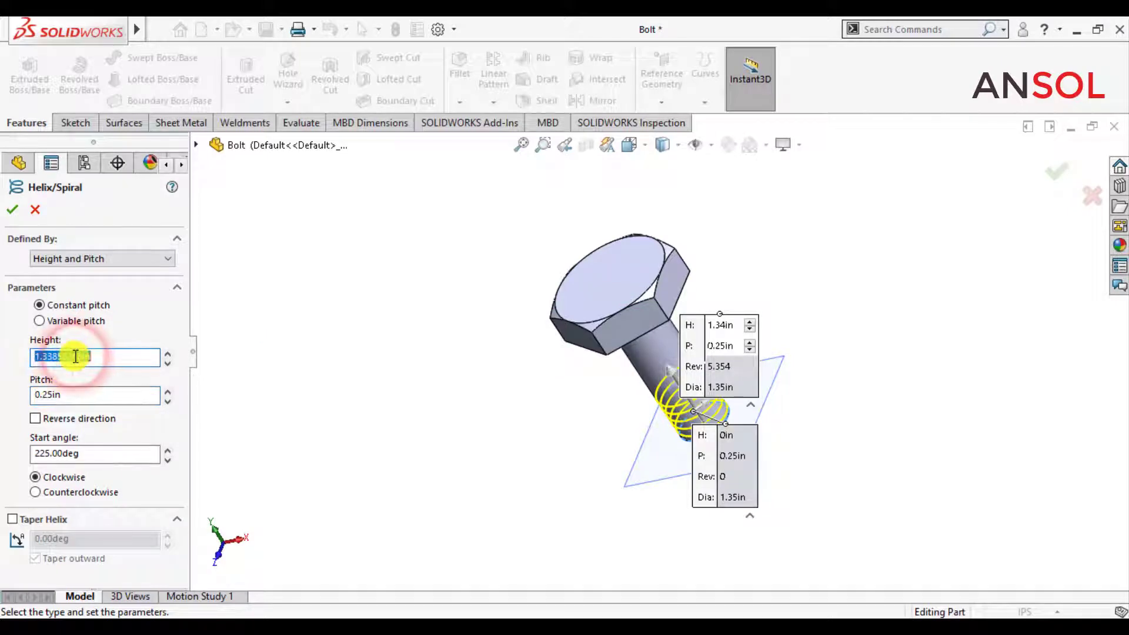
text(3.)
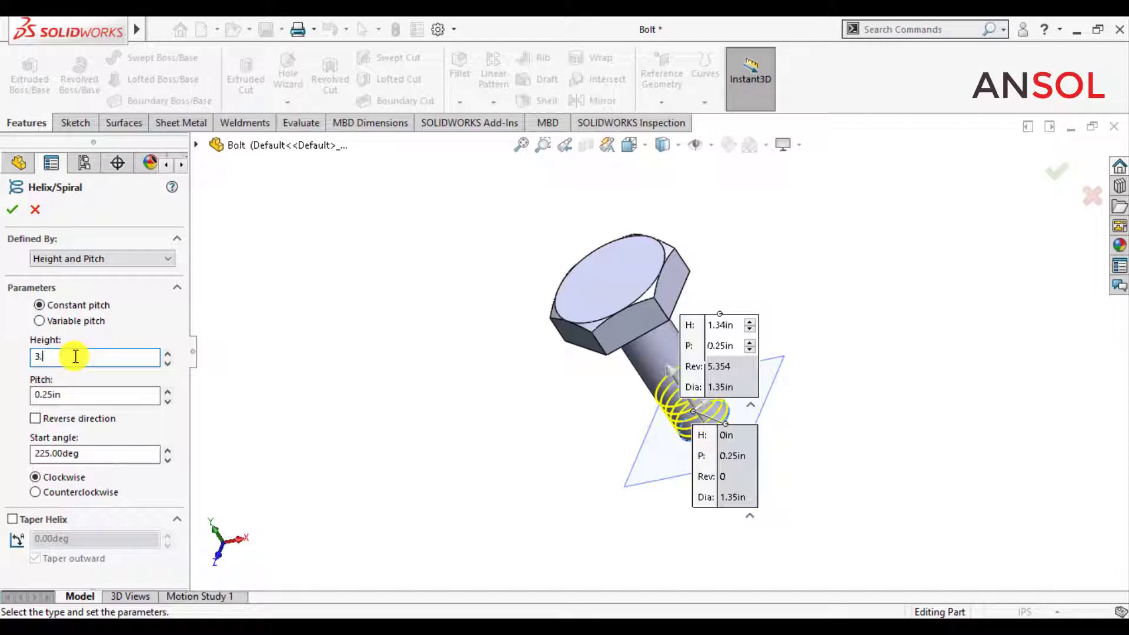
text(5)
key(Return)
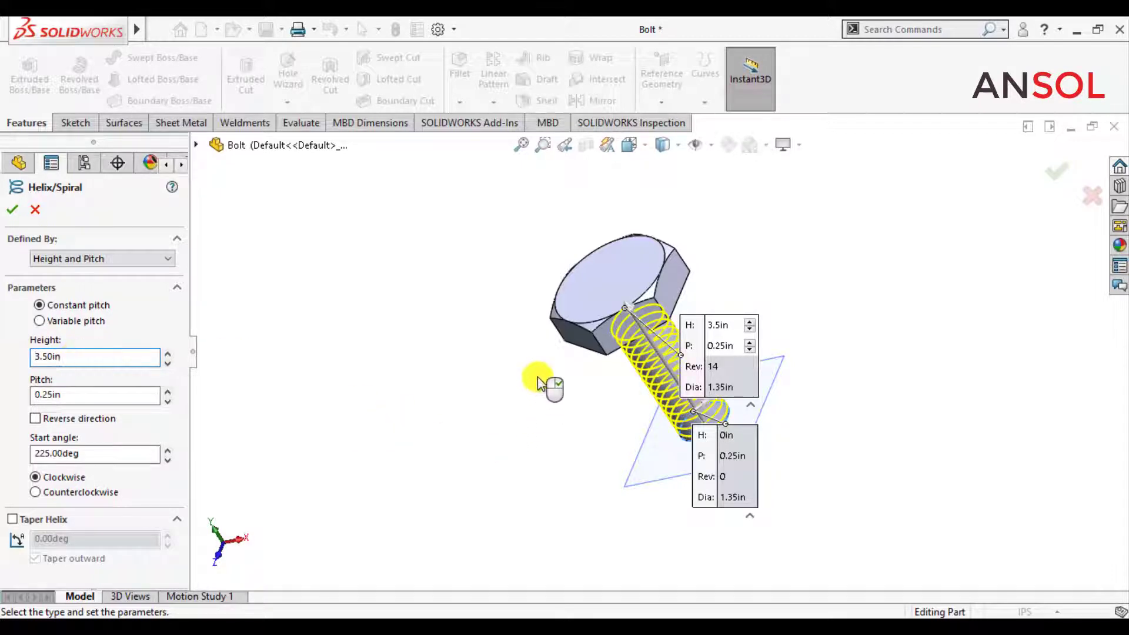
middle_drag(538, 377, 534, 335)
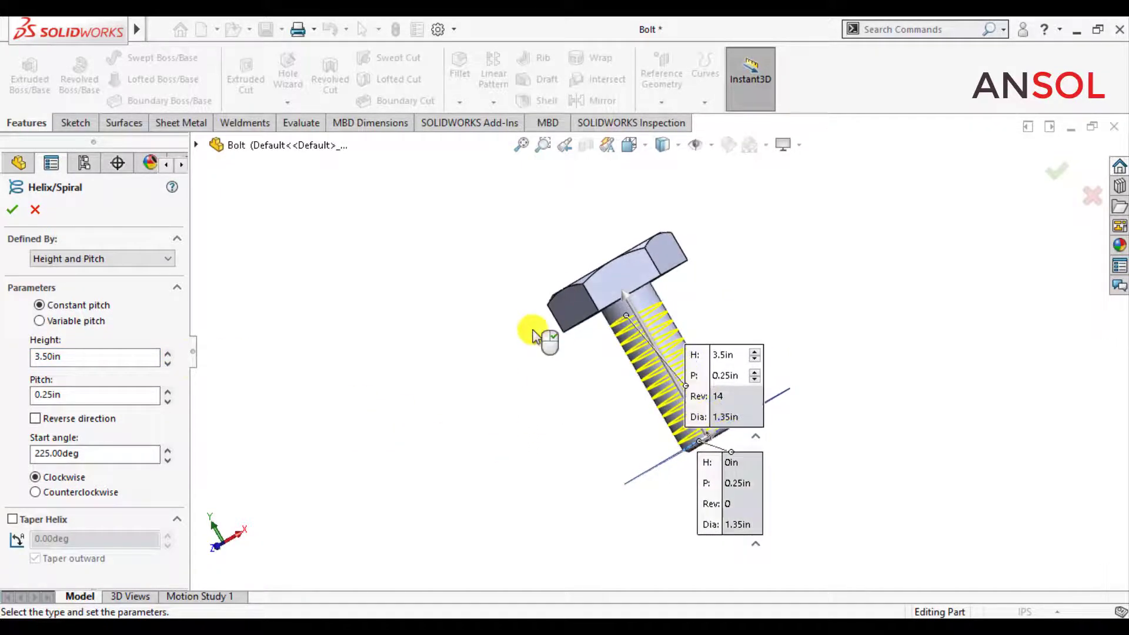
- Set the helix height to 3.2 in and its start angle to 0 degrees, and create the helix
double_click(87, 357)
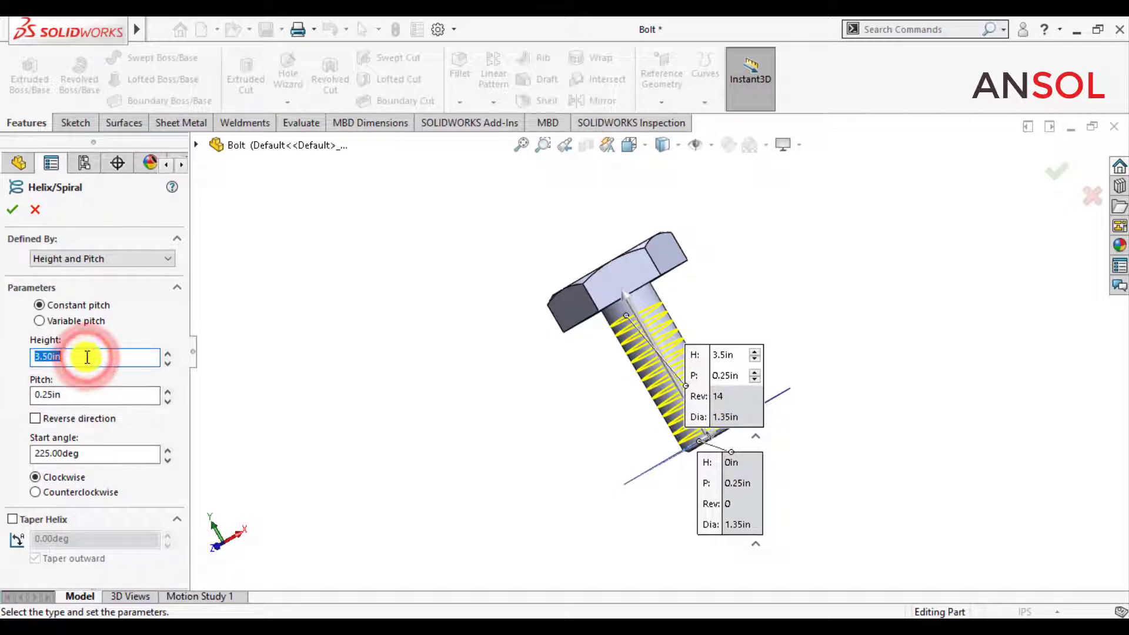
text(3)
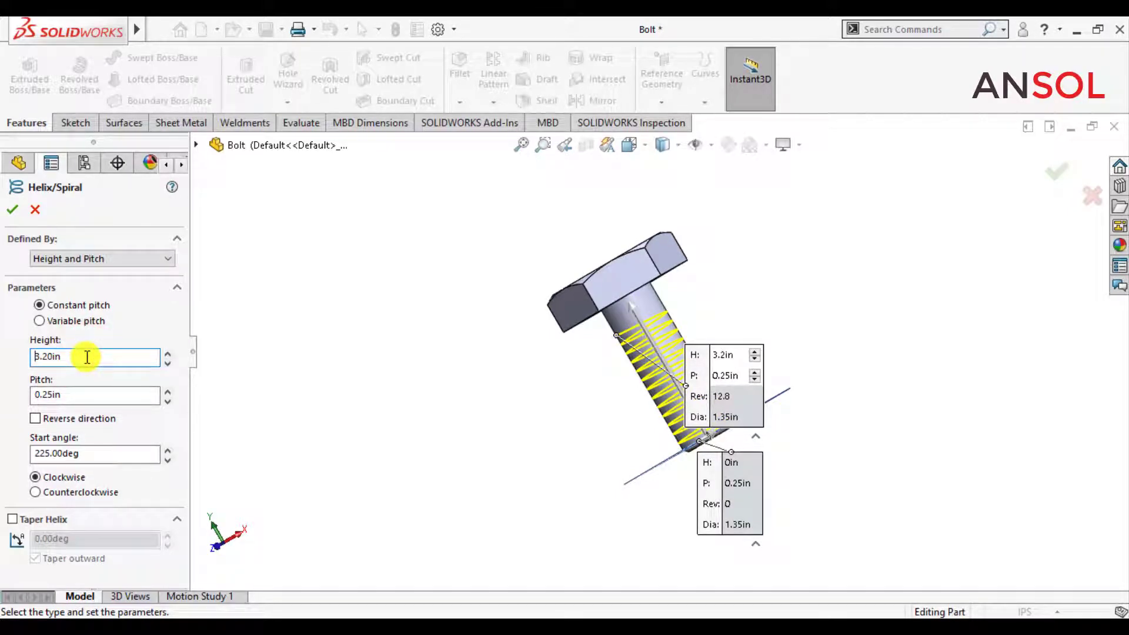
double_click(63, 454)
text(0)
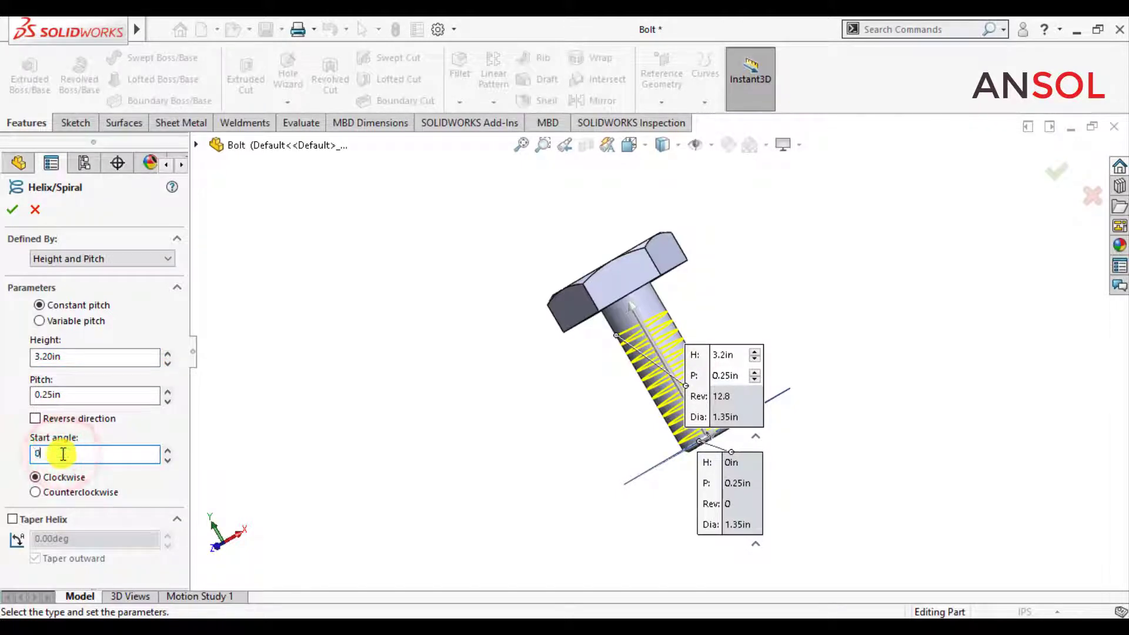
key(Return)
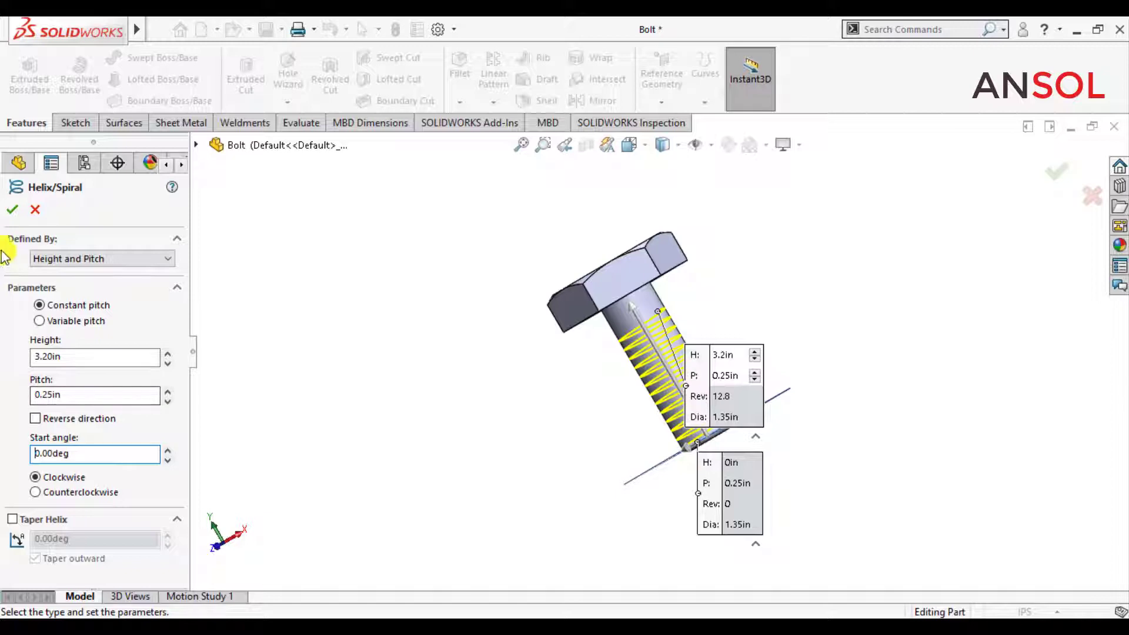
click(13, 209)
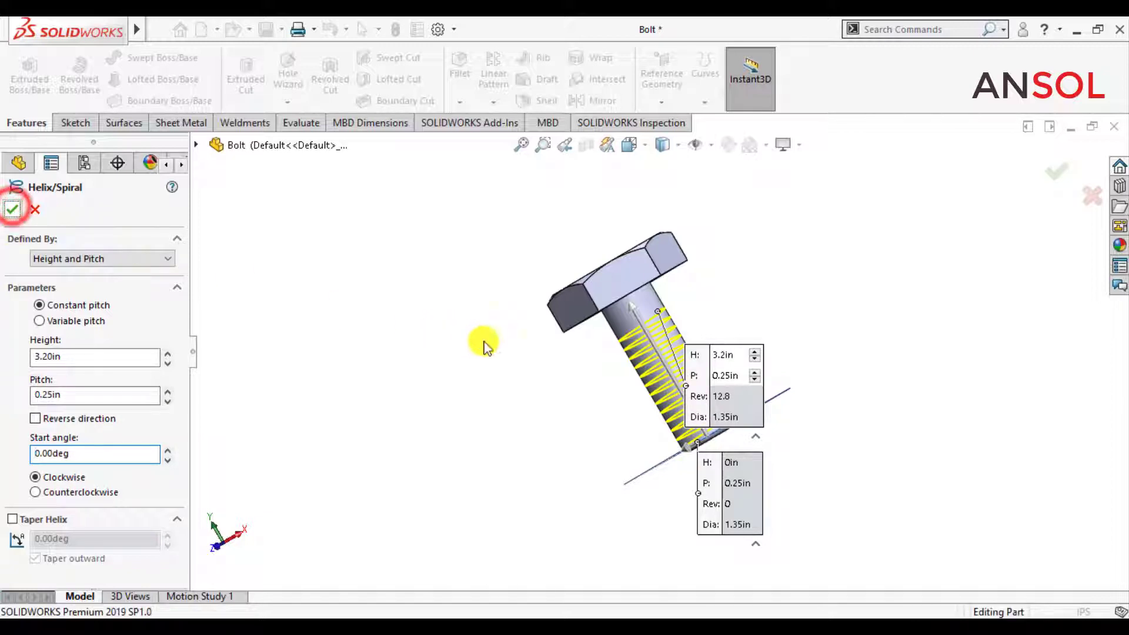
scroll(763, 284, down, 2)
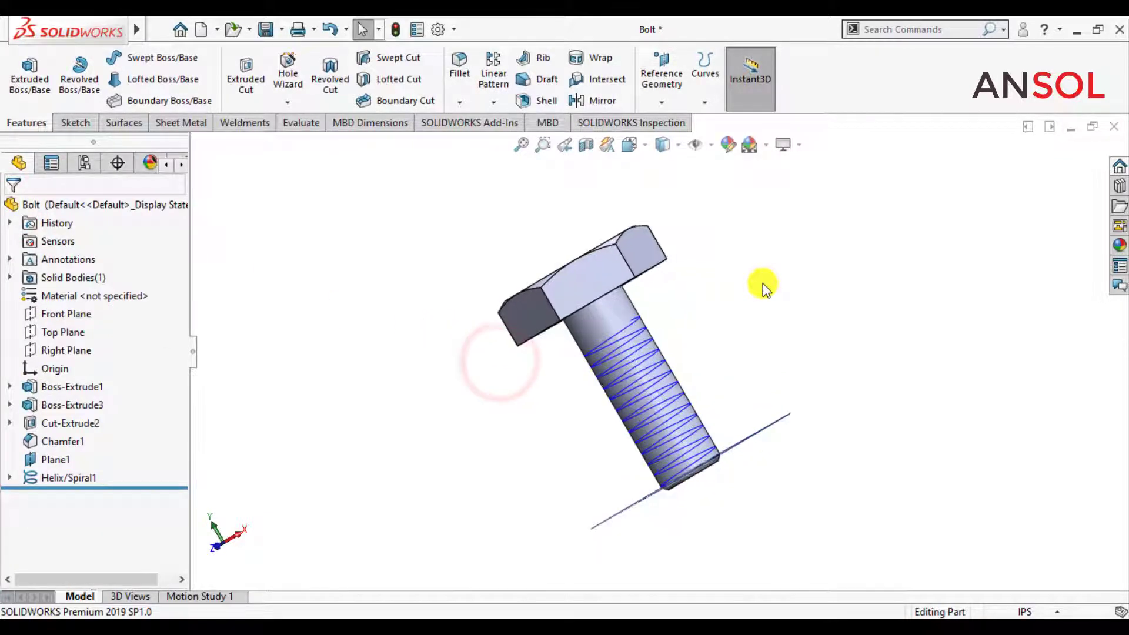
- Hide the reference planes and show the temporary axes in the model view
click(710, 145)
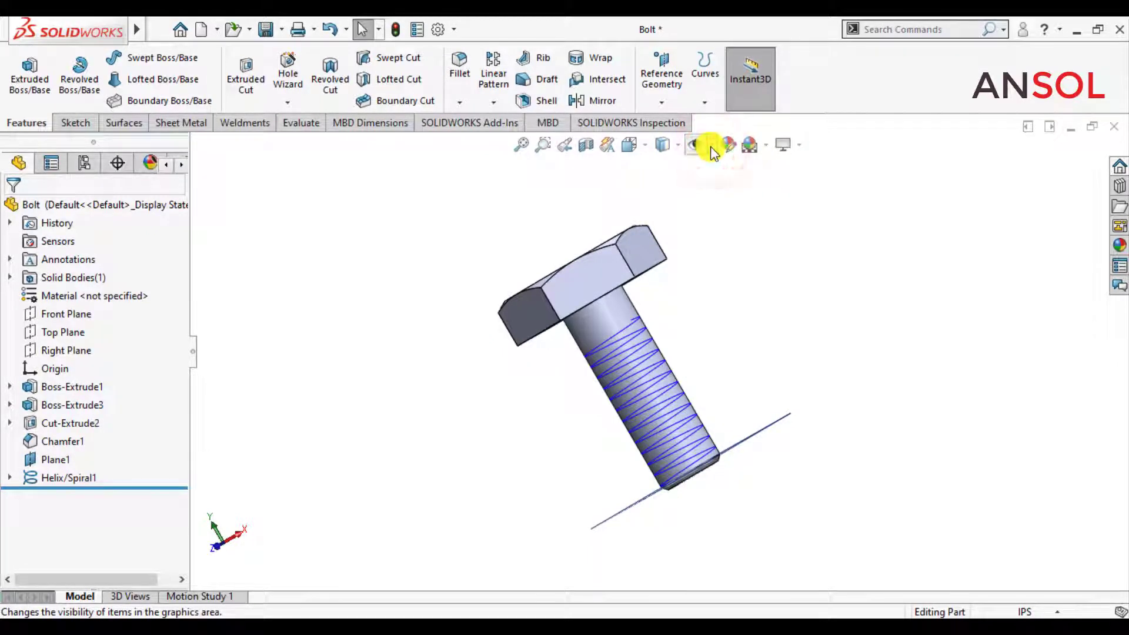
click(697, 167)
click(788, 306)
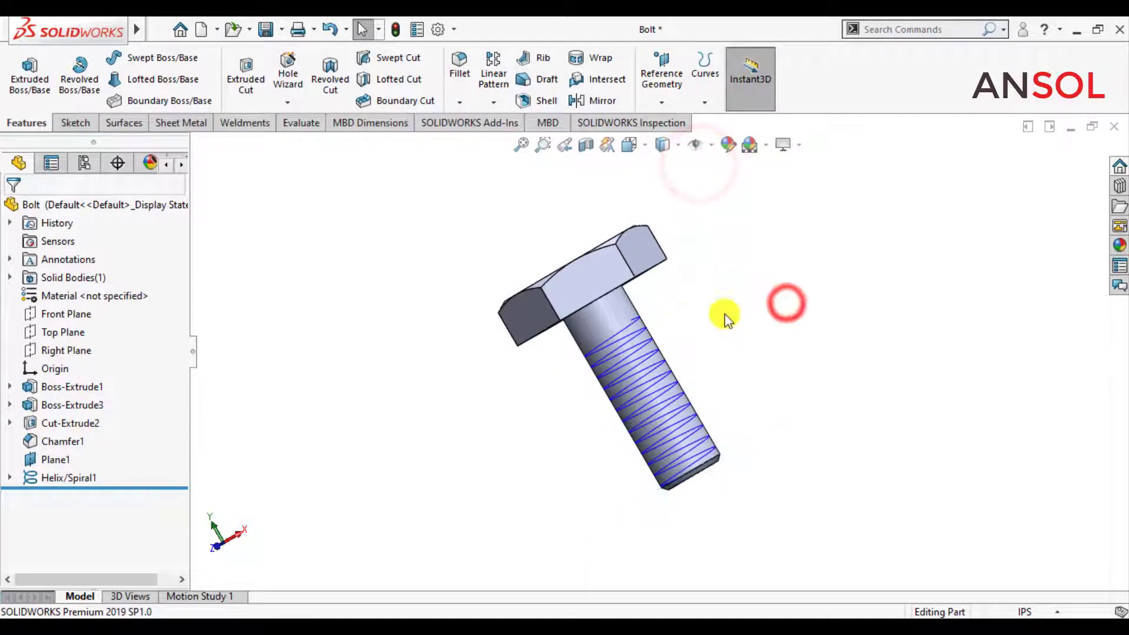
middle_drag(726, 315, 741, 366)
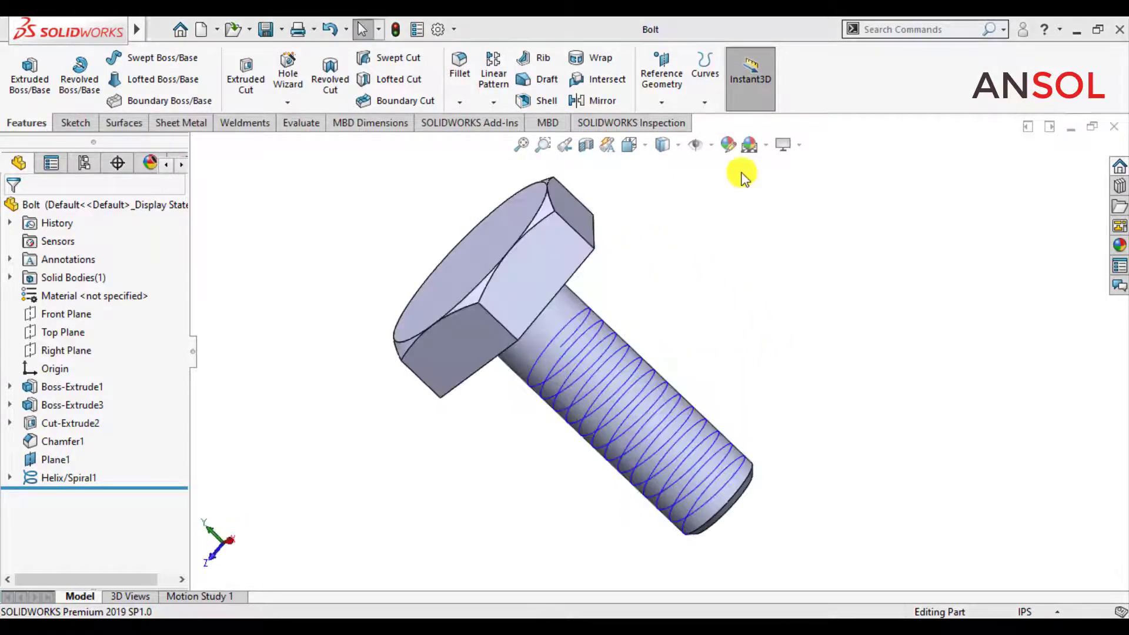
click(712, 145)
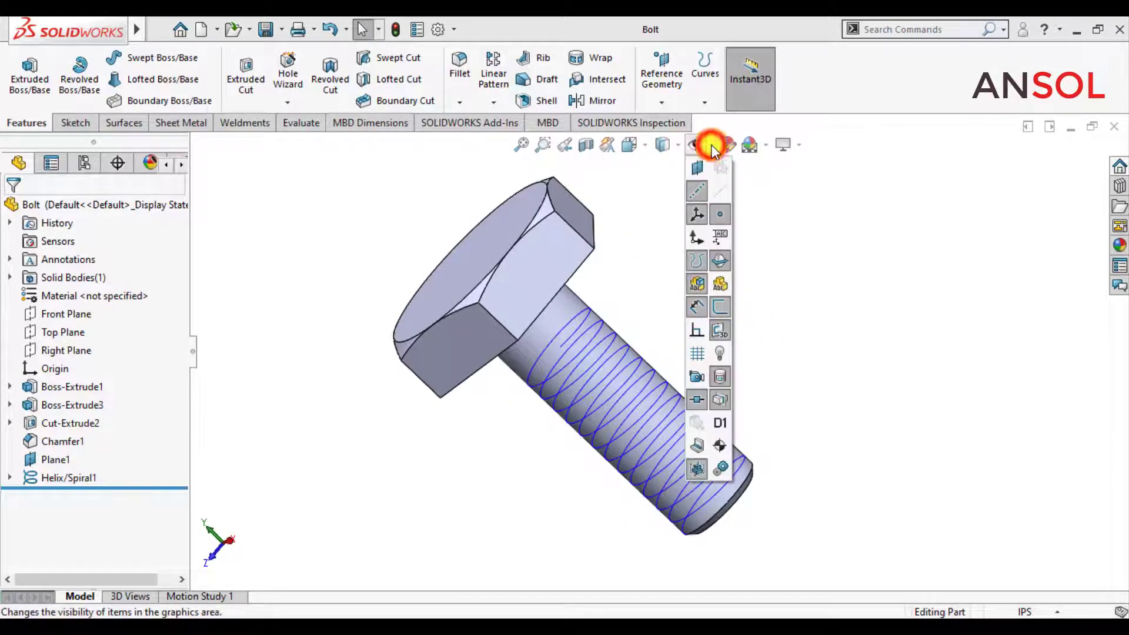
click(717, 195)
click(826, 294)
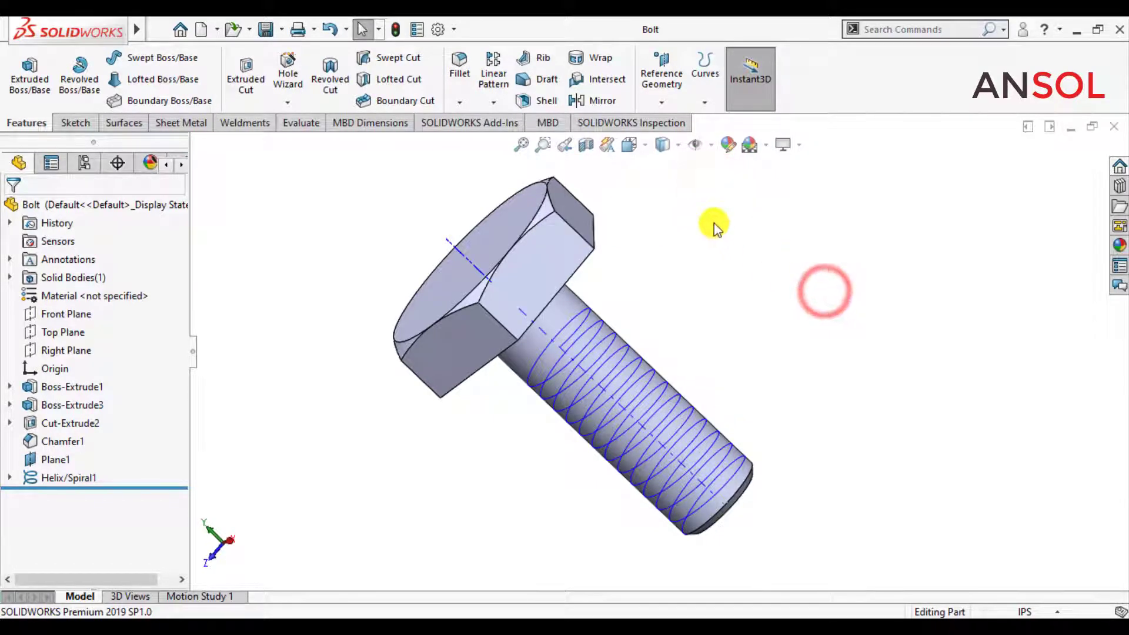
- Create a reference plane coincident with the shank's central axis and the helix's start point at the shank's free end
click(664, 78)
click(672, 121)
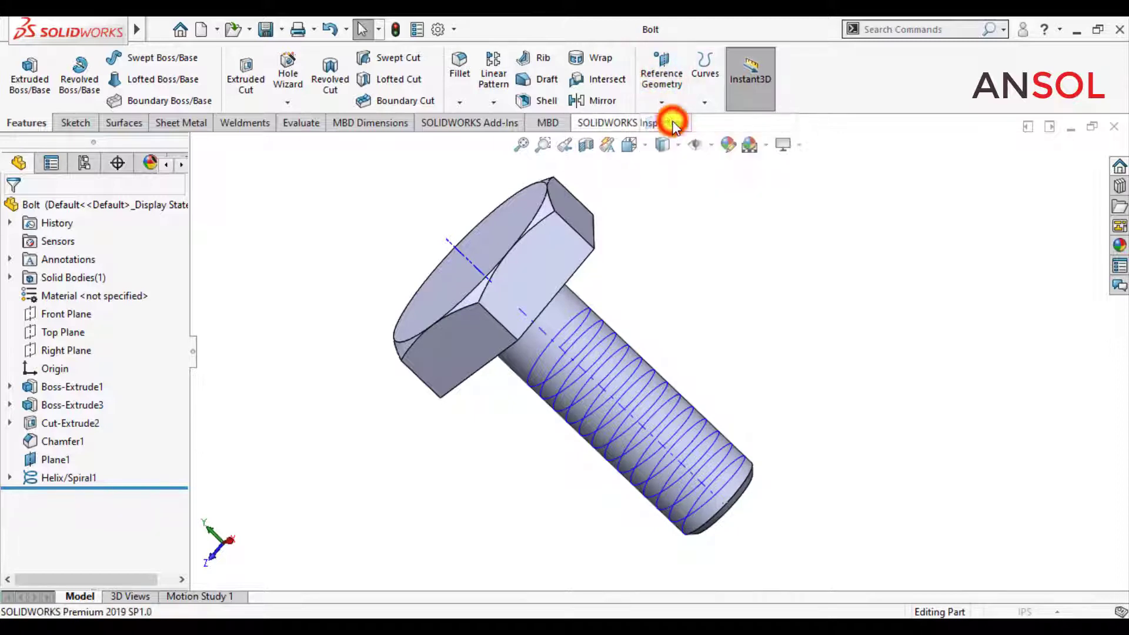
click(546, 334)
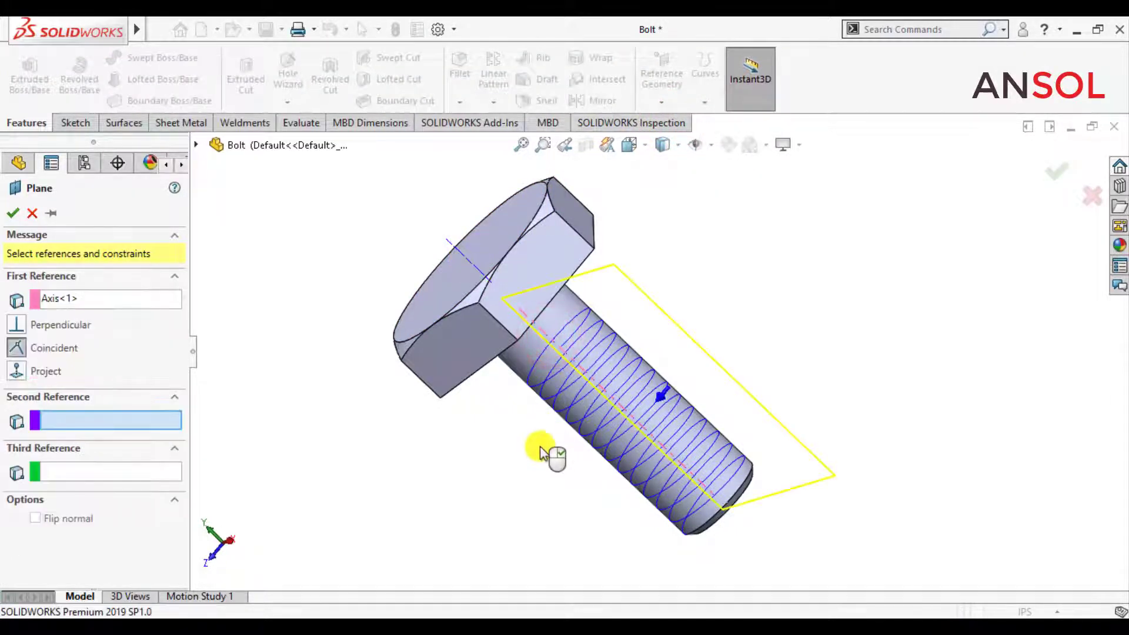
middle_drag(541, 452, 585, 370)
scroll(724, 416, up, 5)
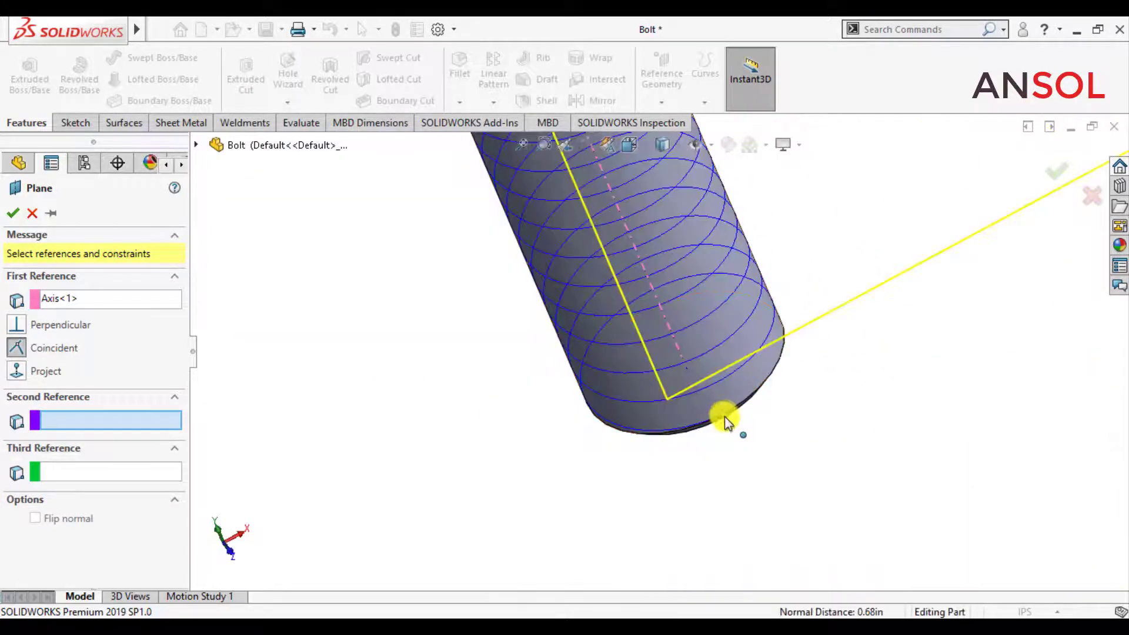
click(723, 415)
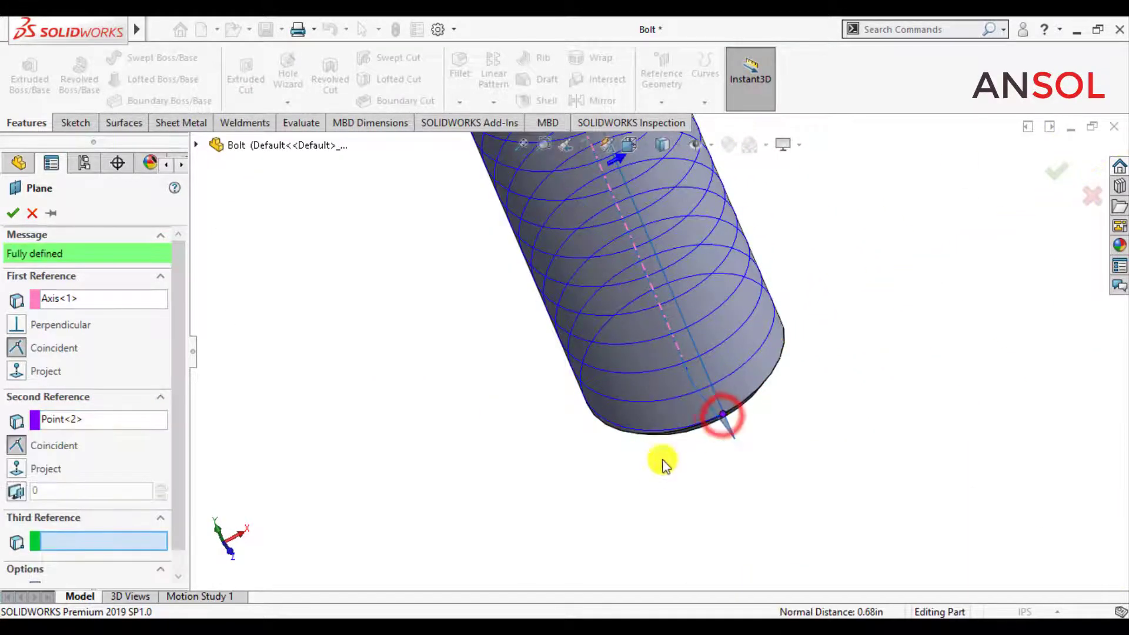
scroll(661, 461, down, 5)
middle_drag(651, 461, 536, 423)
scroll(541, 430, down, 3)
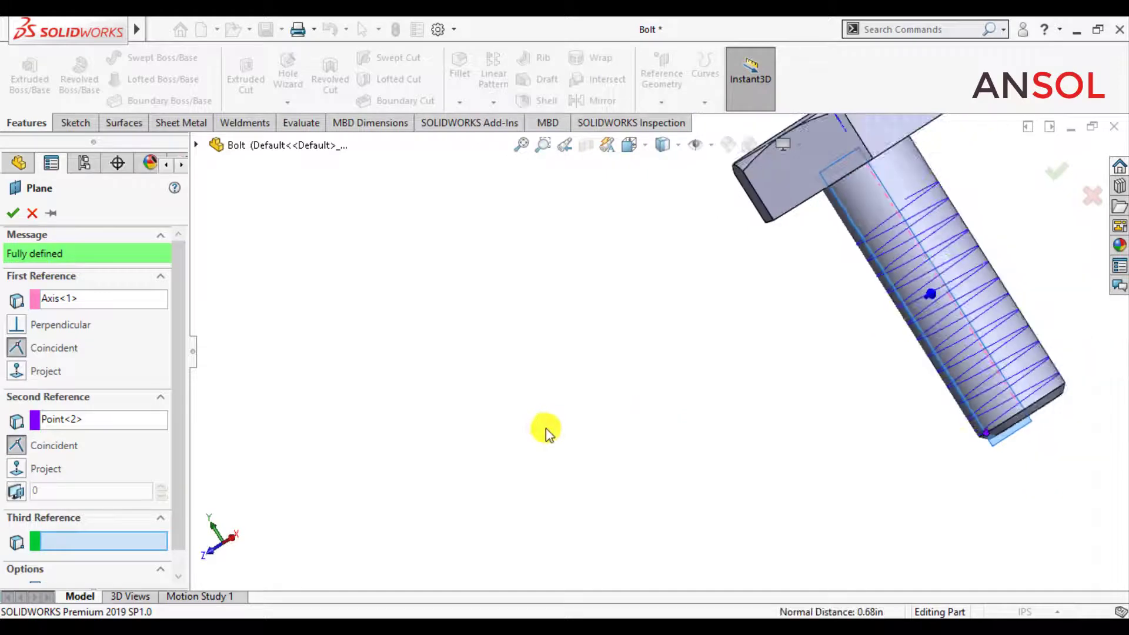
click(14, 214)
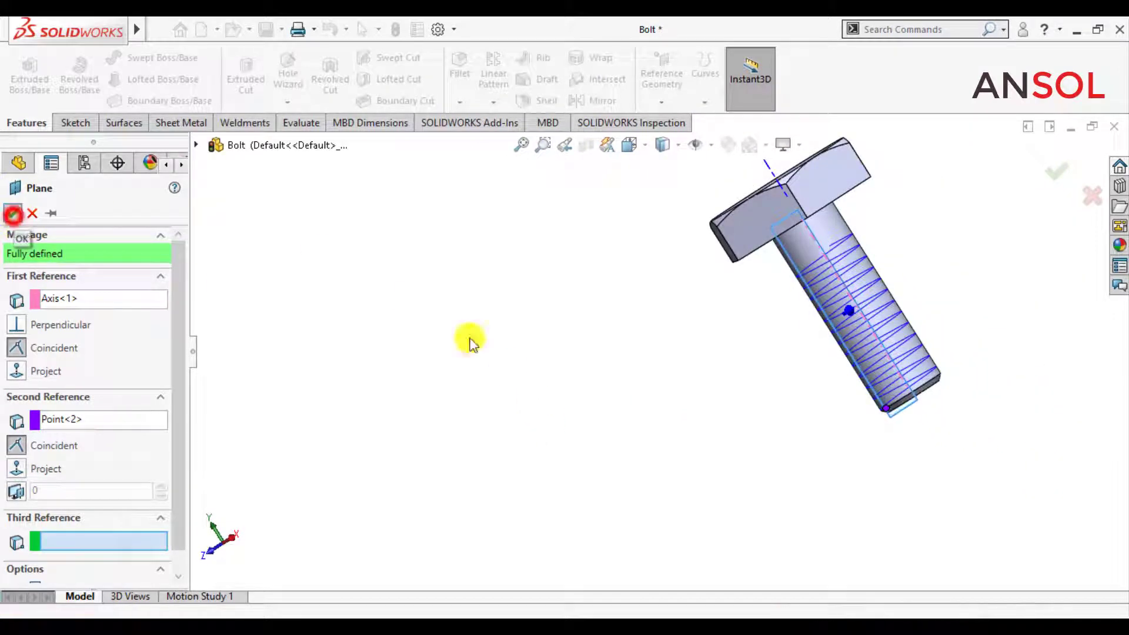
- Start a sketch on Plane2, the plane through the shank's axis and the helix's start point
scroll(905, 311, up, 2)
key(ctrl+4)
scroll(645, 488, up, 4)
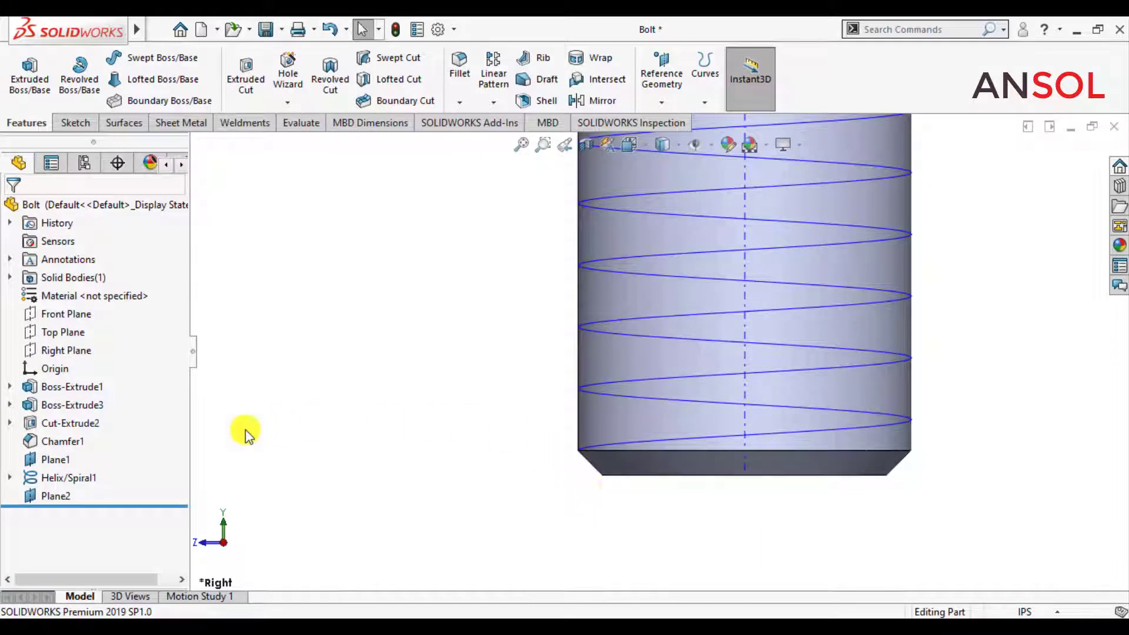
click(52, 495)
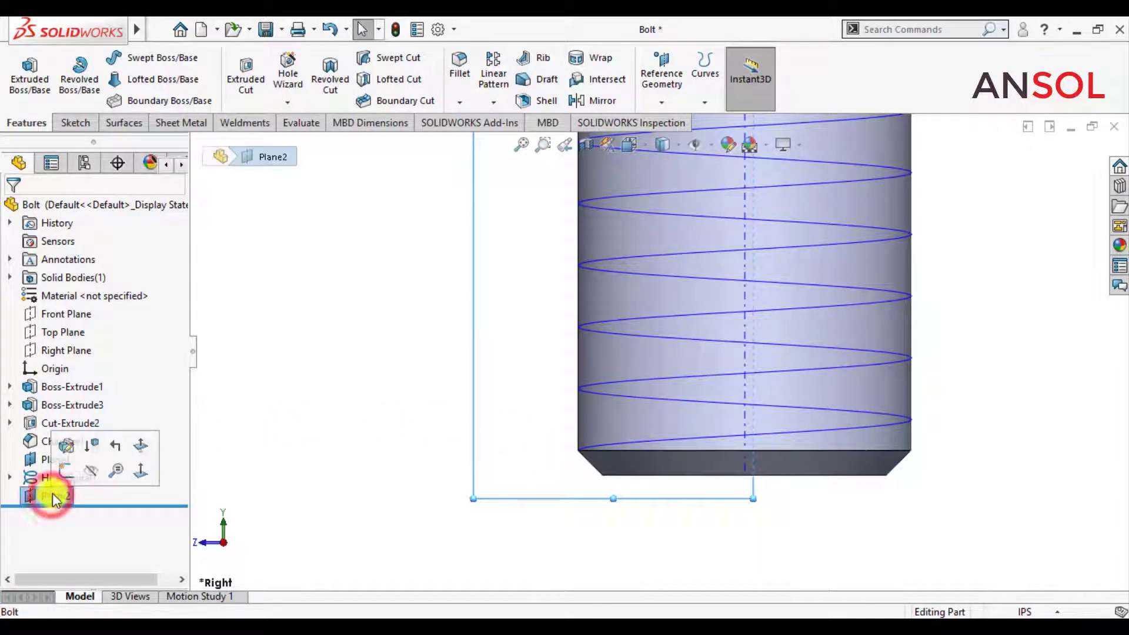
click(66, 471)
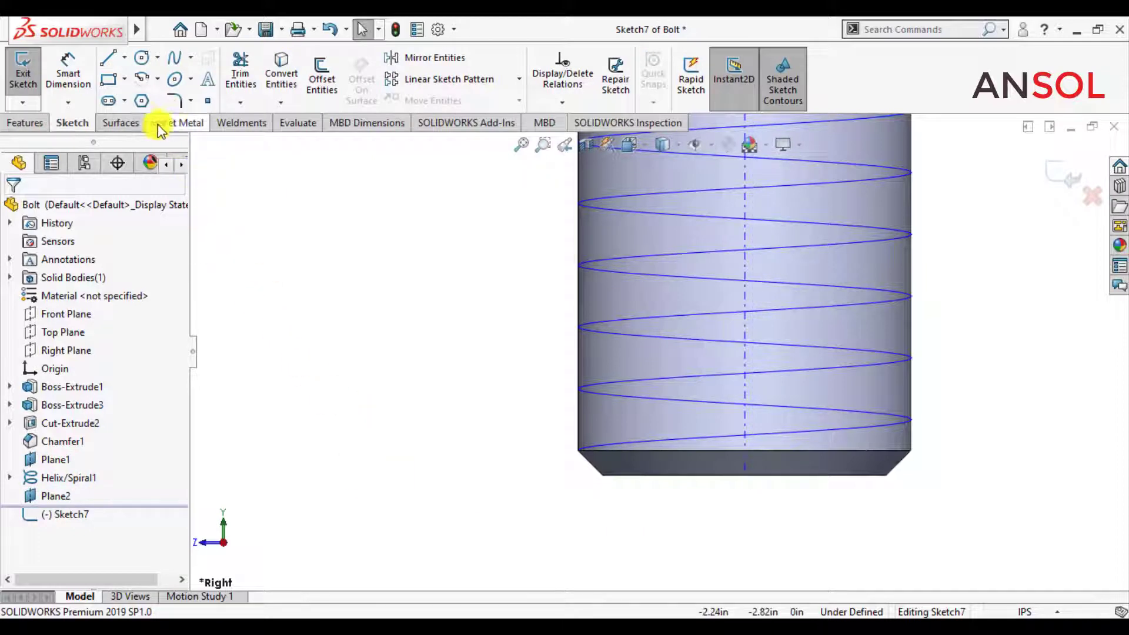
- Sketch a three-sided polygon with an inscribed circle about 0.12 in across, centred on the chamfer's upper edge near the helix start
click(142, 101)
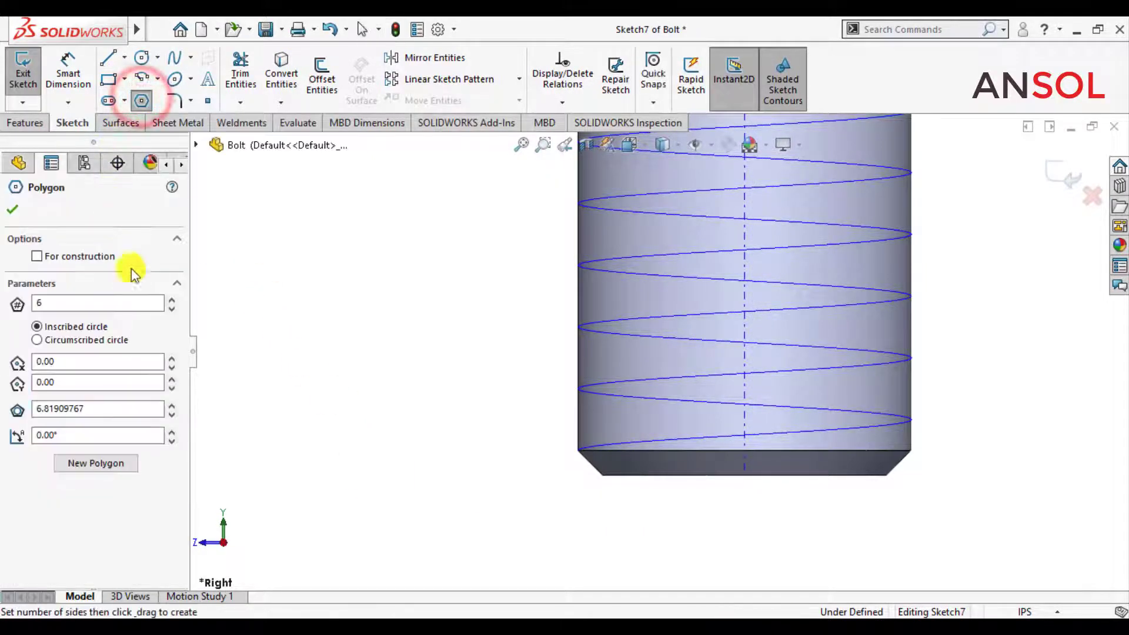
click(172, 310)
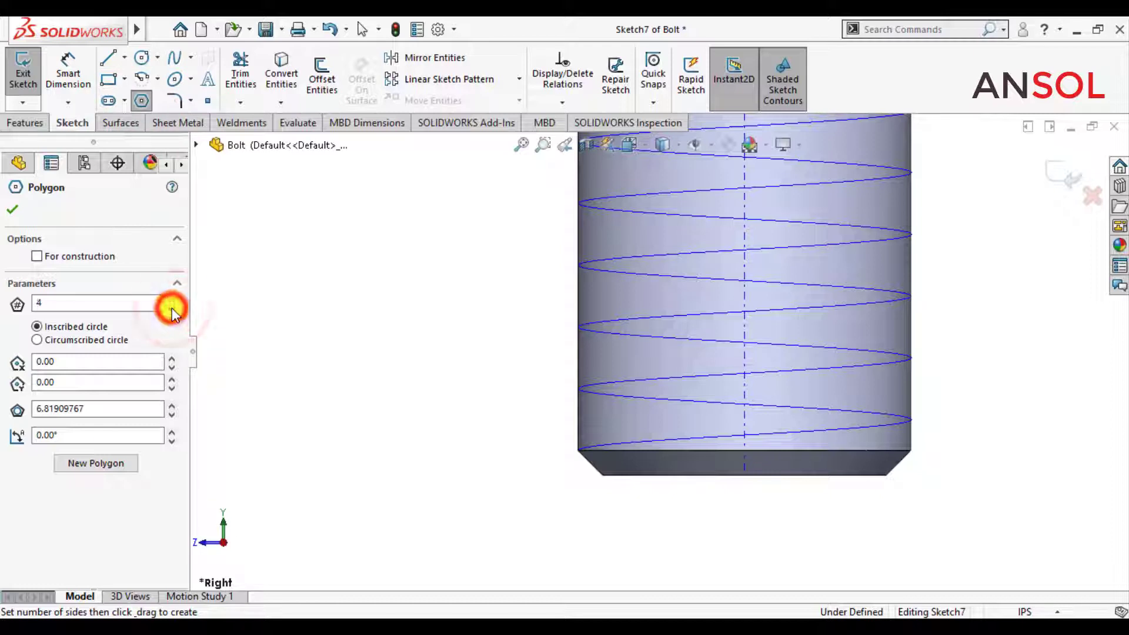
click(172, 310)
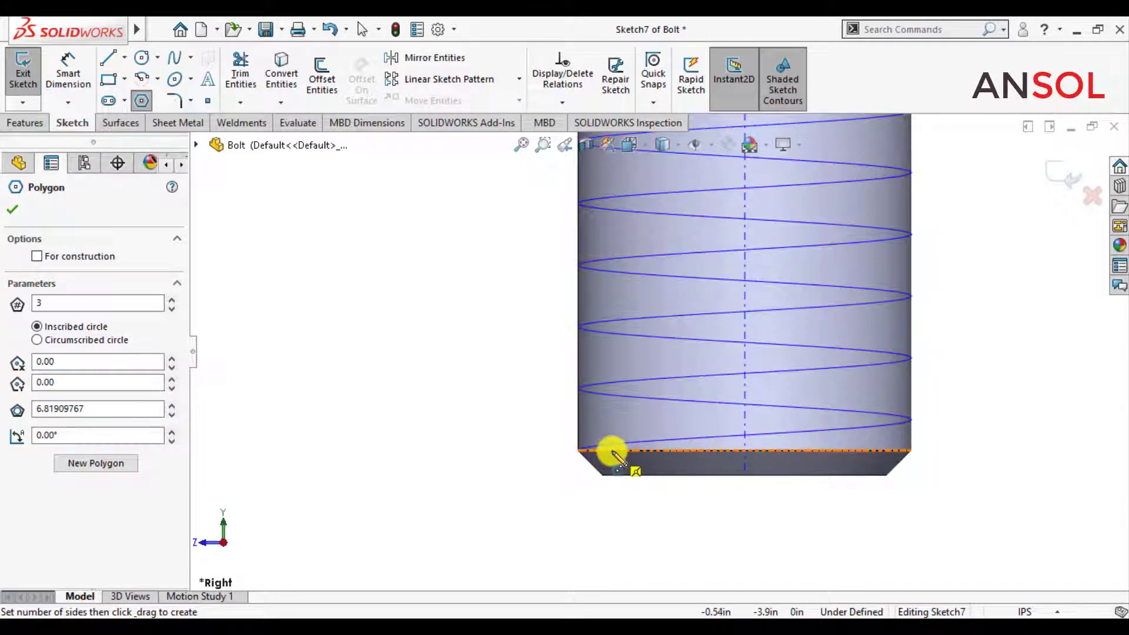
click(646, 148)
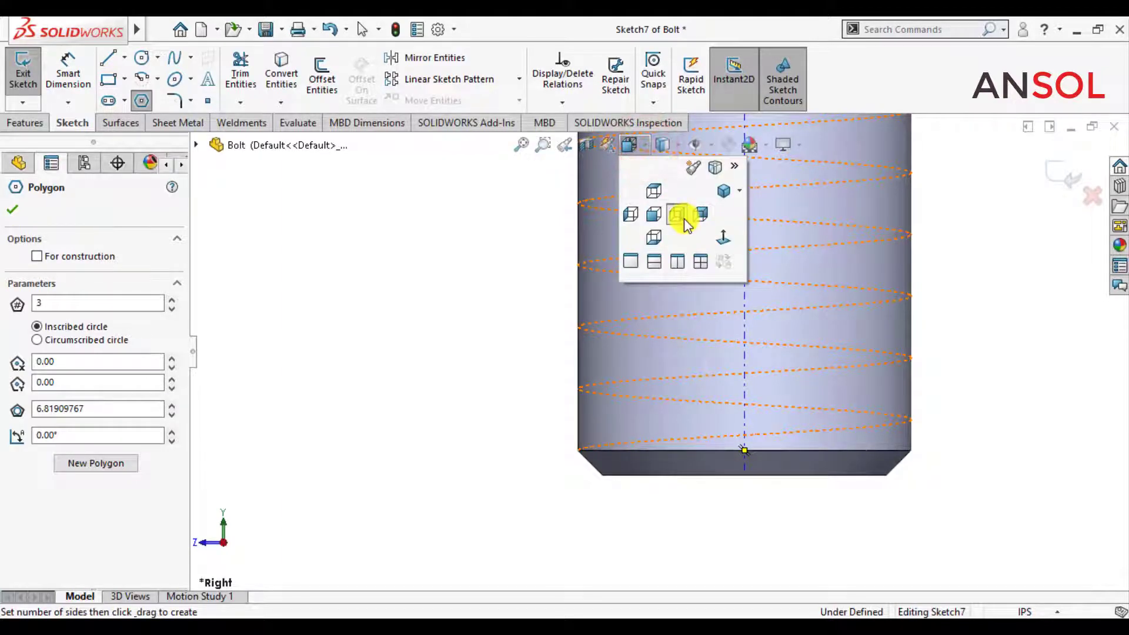
click(721, 238)
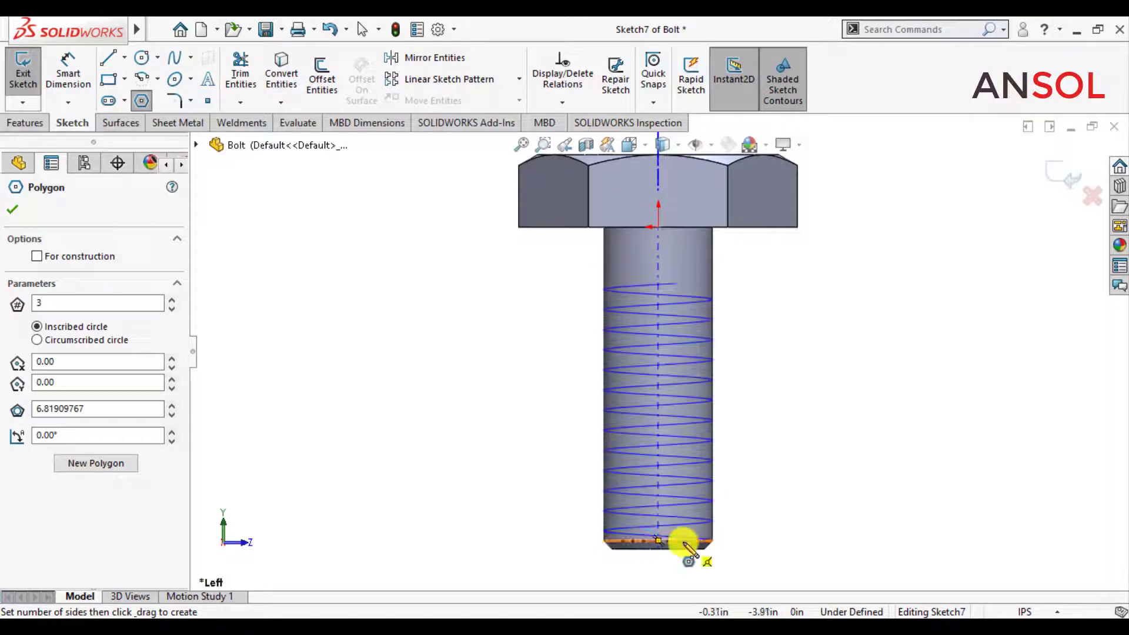
scroll(691, 538, down, 3)
scroll(699, 526, down, 2)
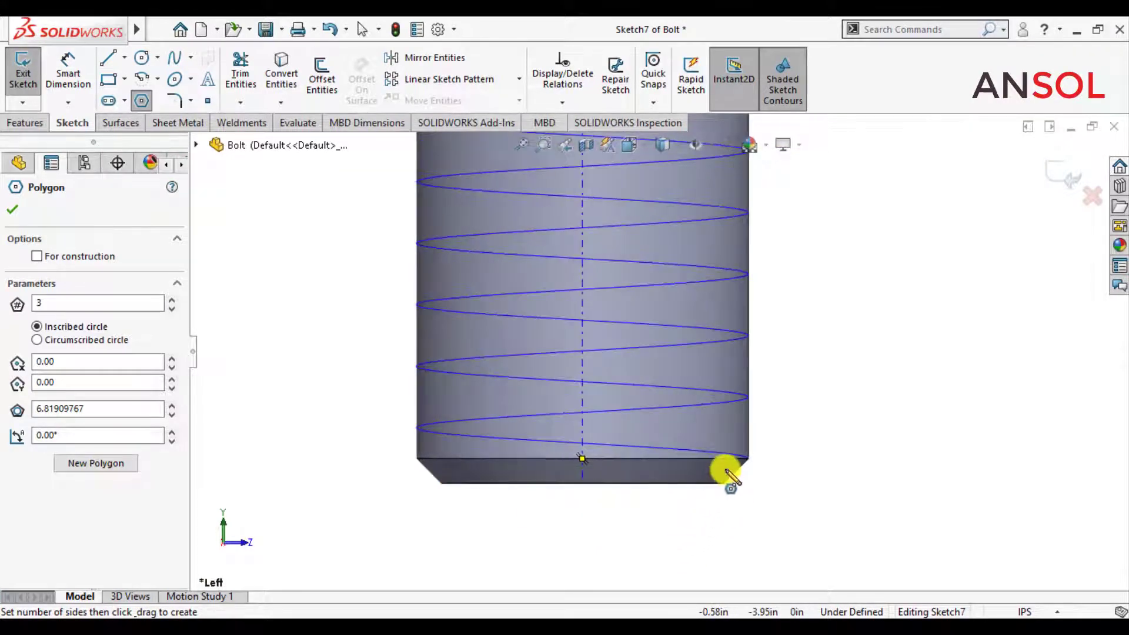
drag(723, 459, 737, 434)
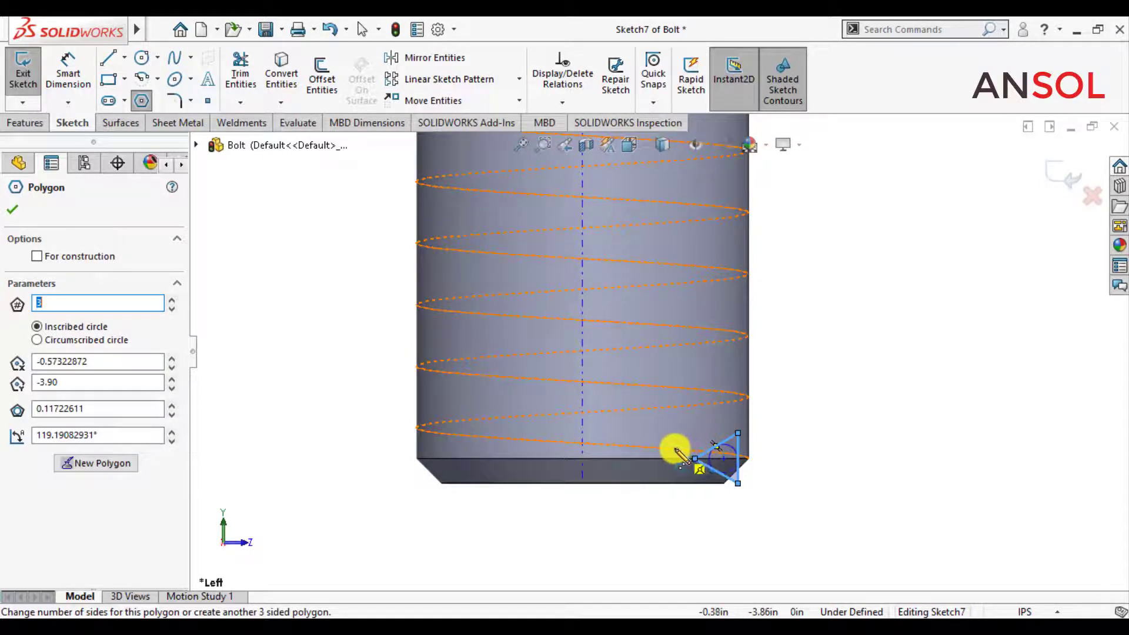
key(Escape)
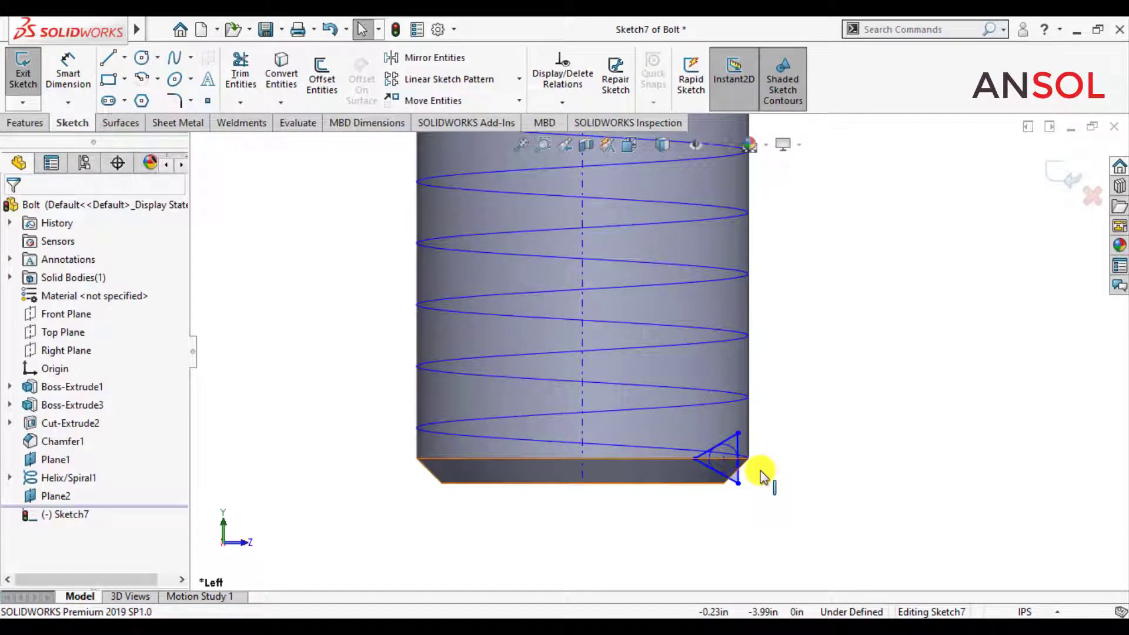
- Make the triangle's inward-pointing vertex coincident with the chamfer's upper edge on the shank
scroll(764, 476, down, 1)
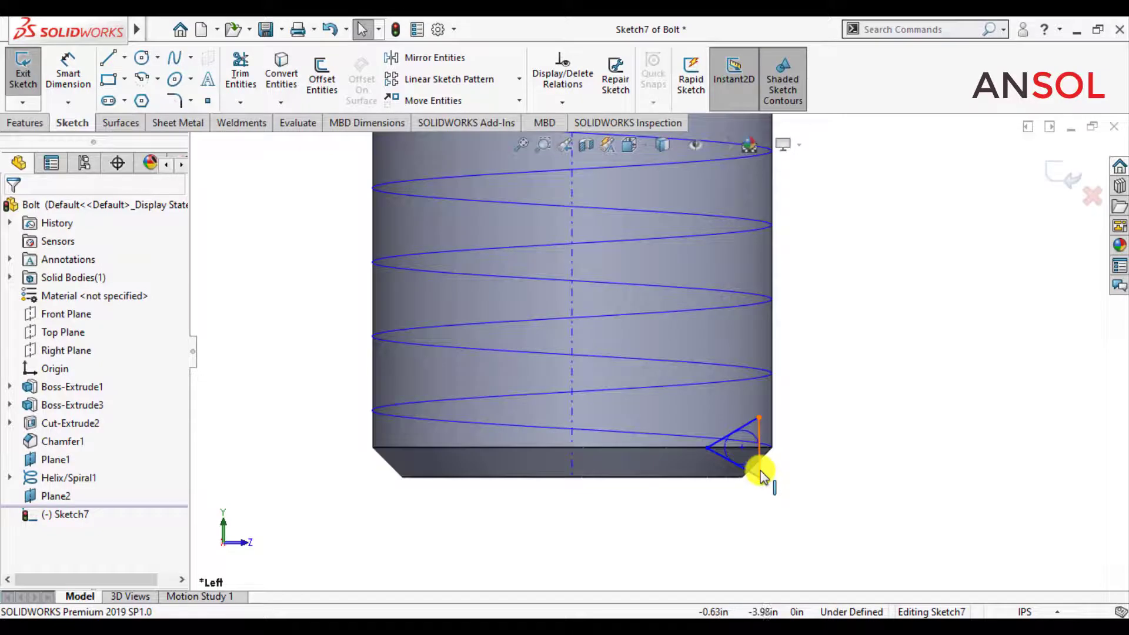
click(676, 449)
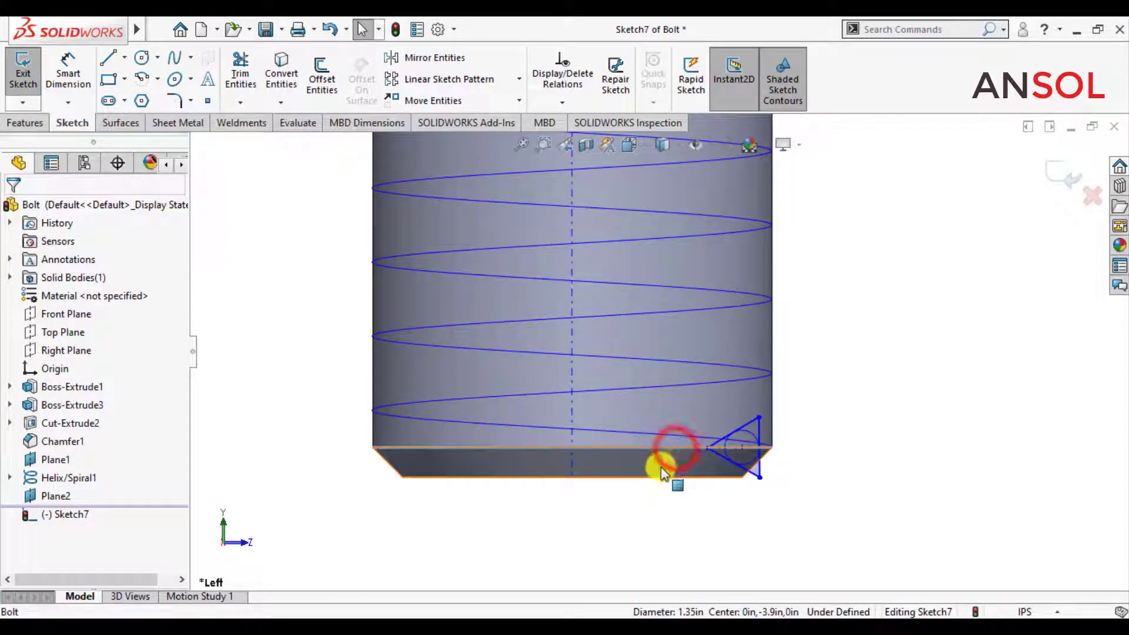
ctrl+click(708, 449)
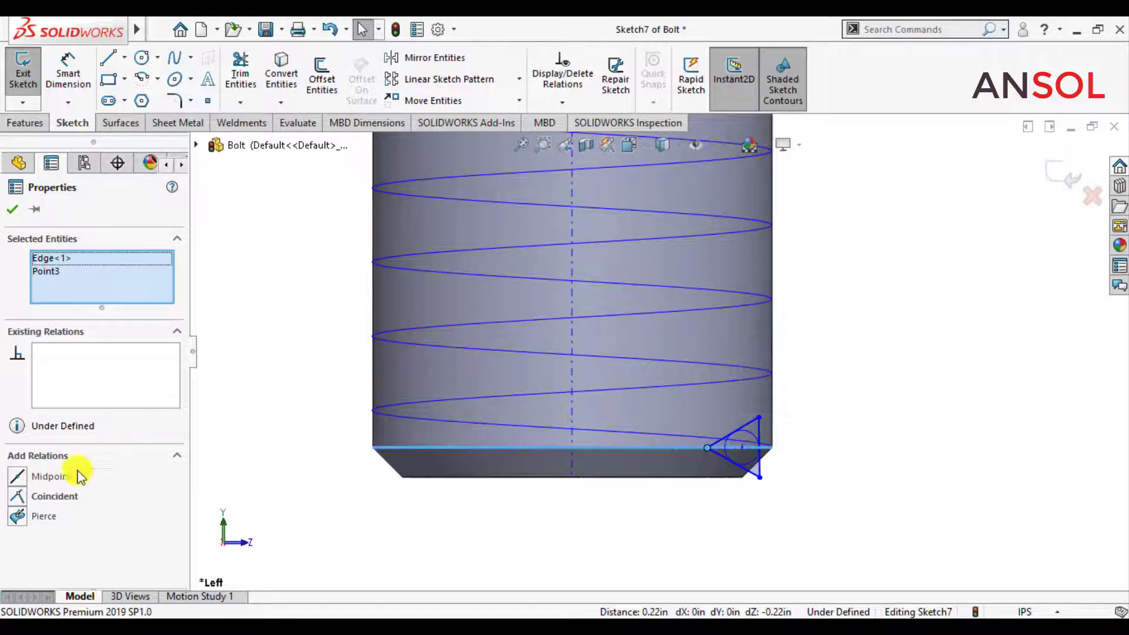
click(19, 518)
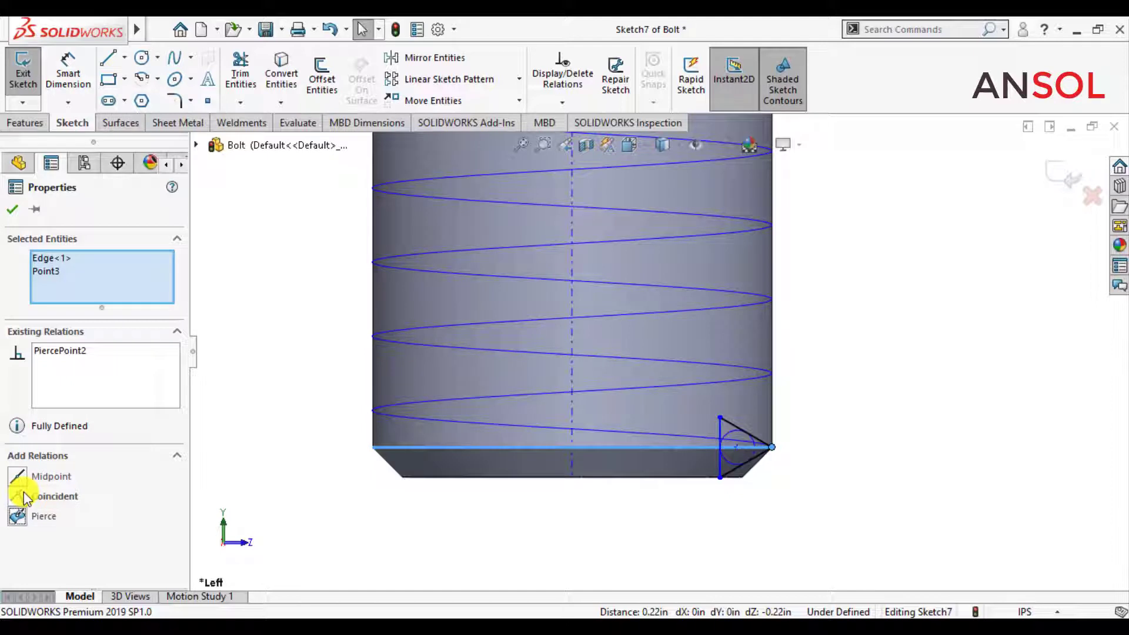
key(ctrl+z)
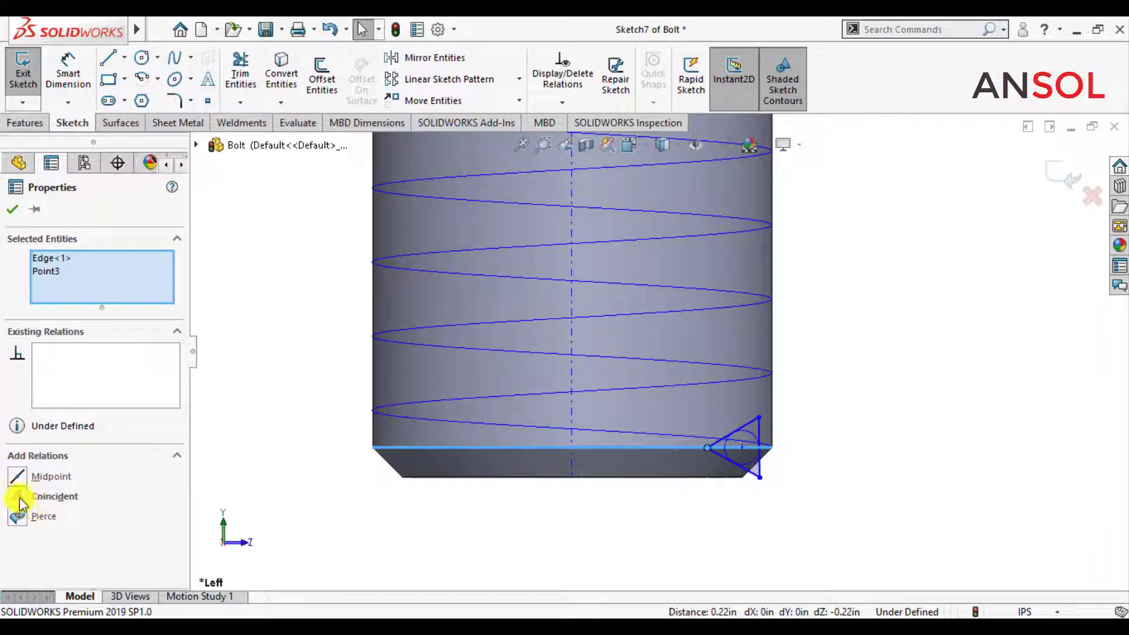
click(17, 499)
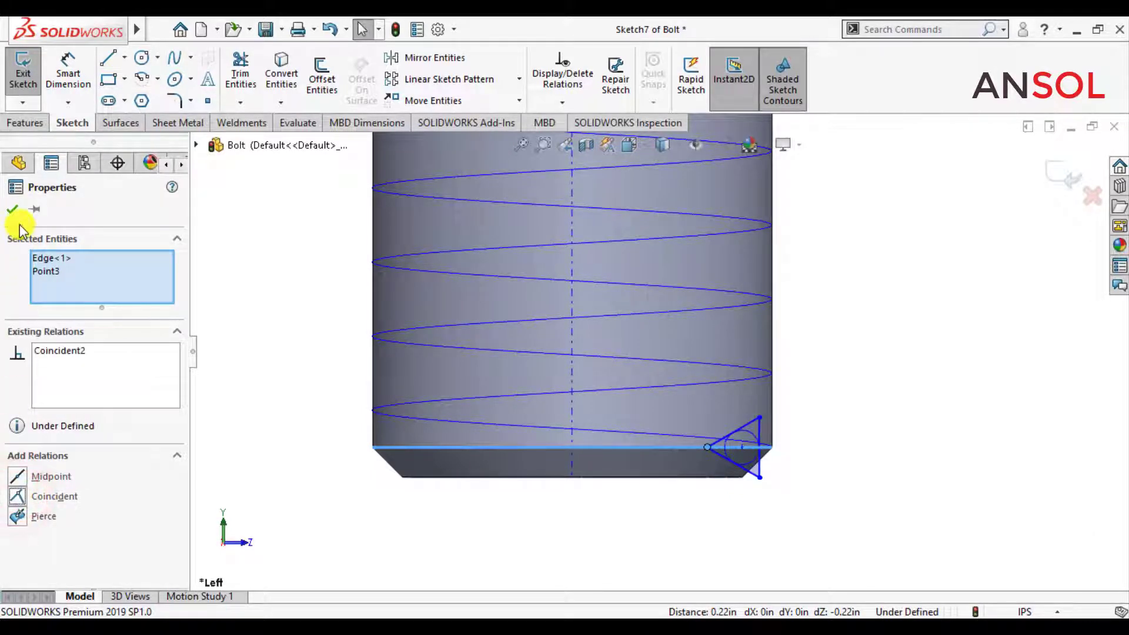
click(14, 209)
click(378, 536)
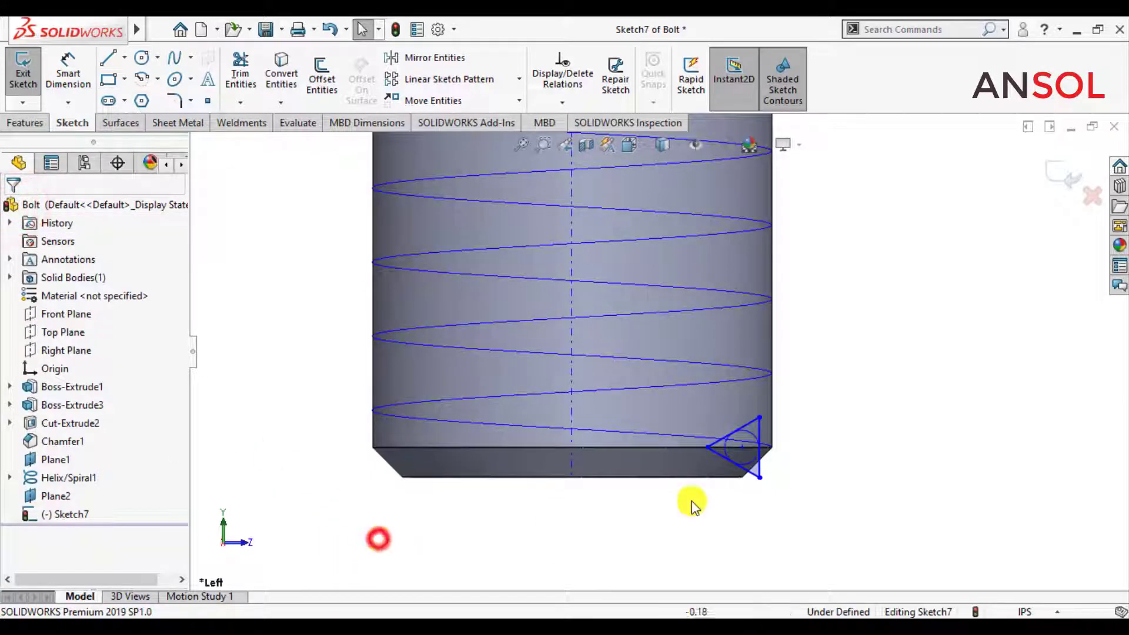
scroll(752, 494, down, 2)
click(672, 410)
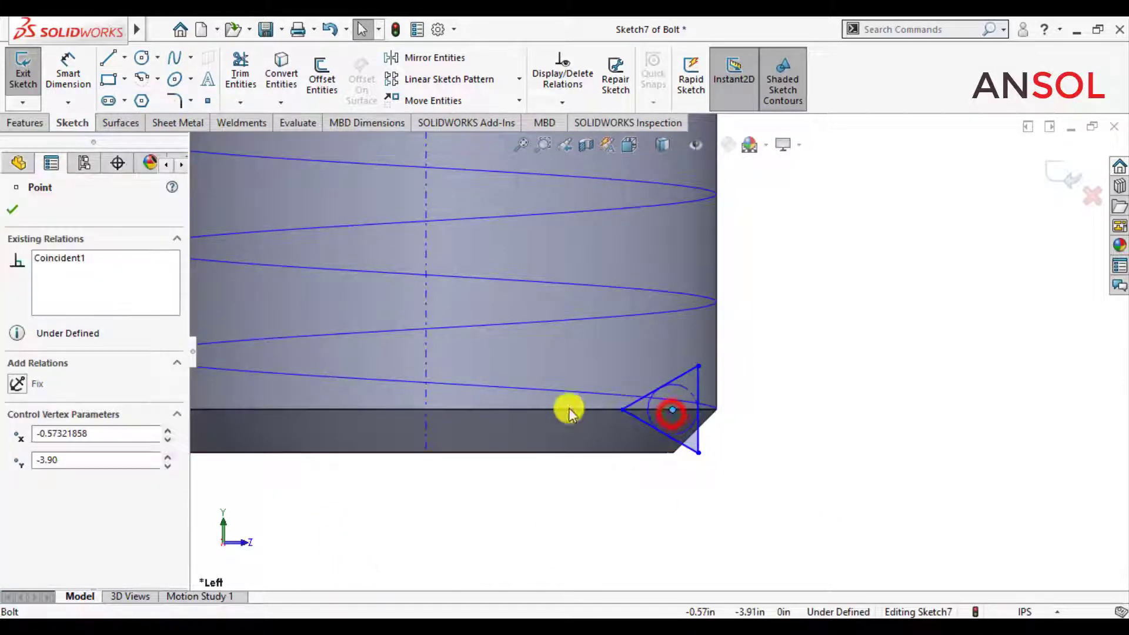
ctrl+click(440, 409)
click(13, 215)
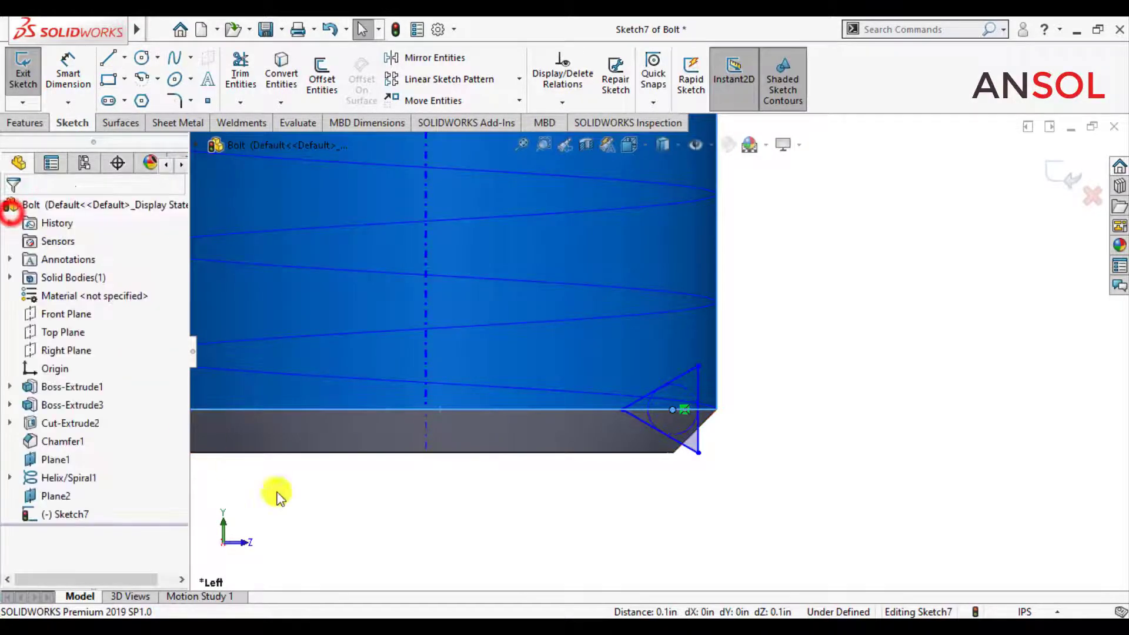
click(439, 554)
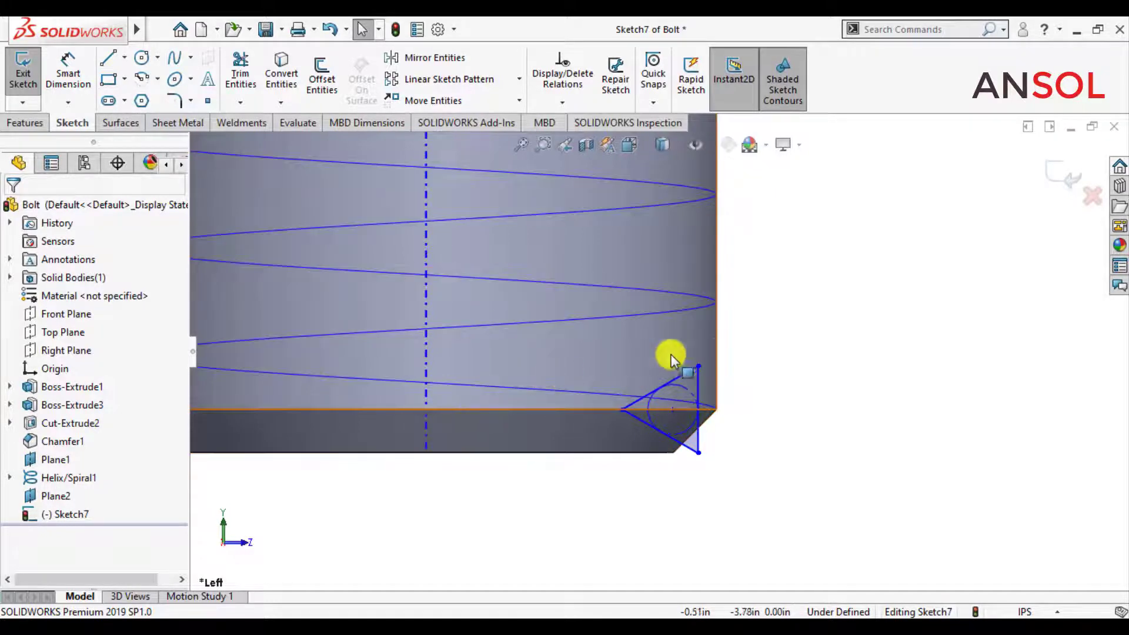
- Make the triangle's vertical side collinear with the silhouette edge of the shank
click(718, 355)
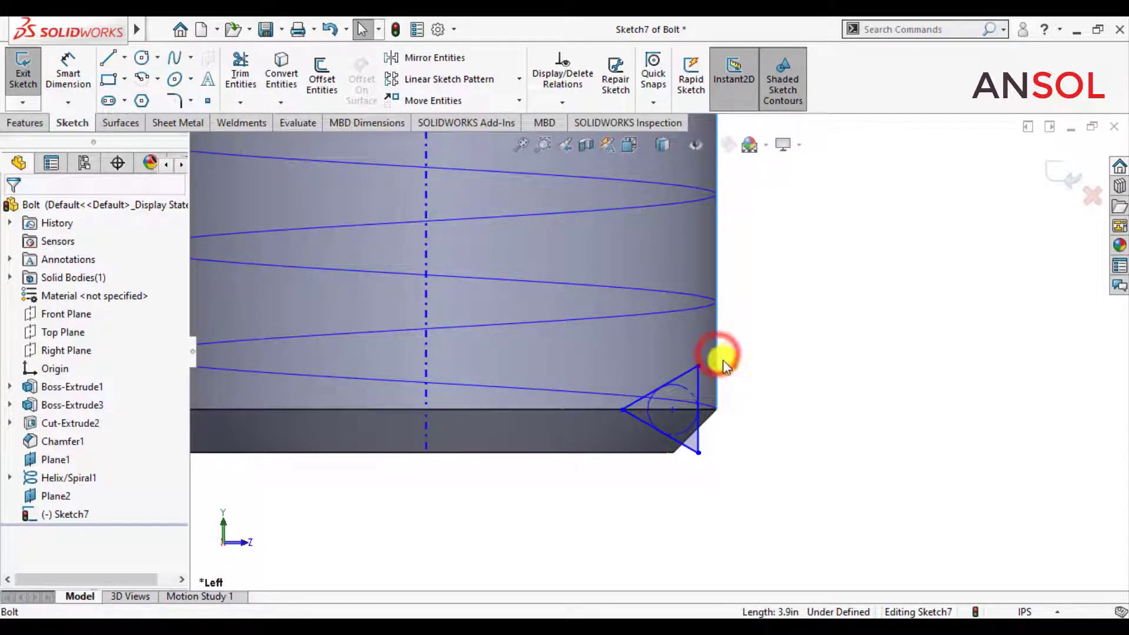
ctrl+click(698, 438)
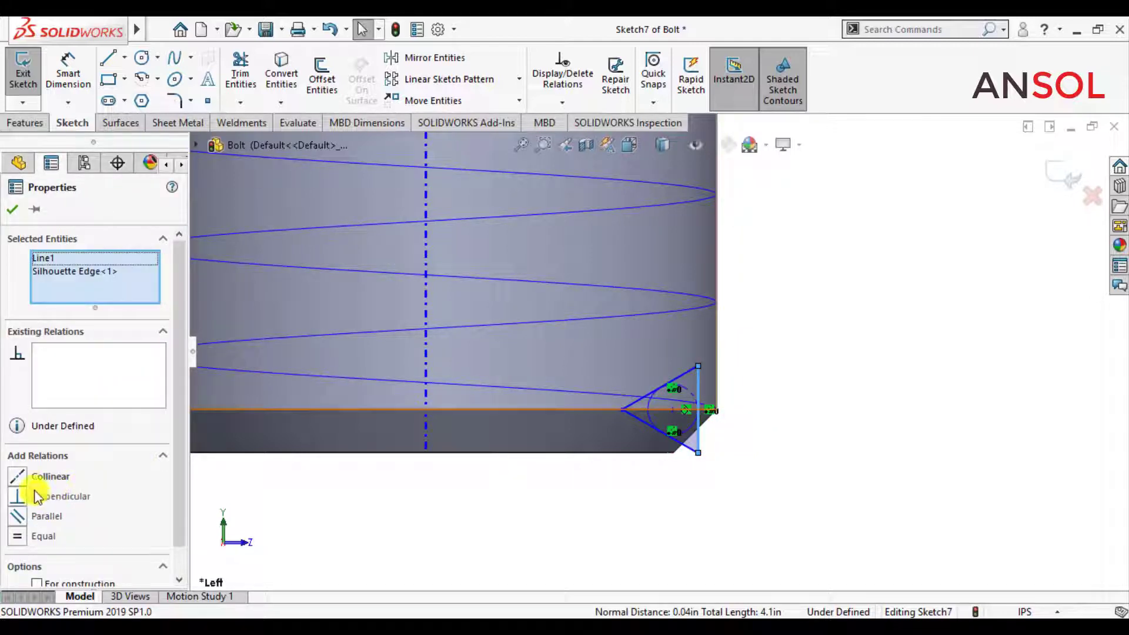
click(20, 478)
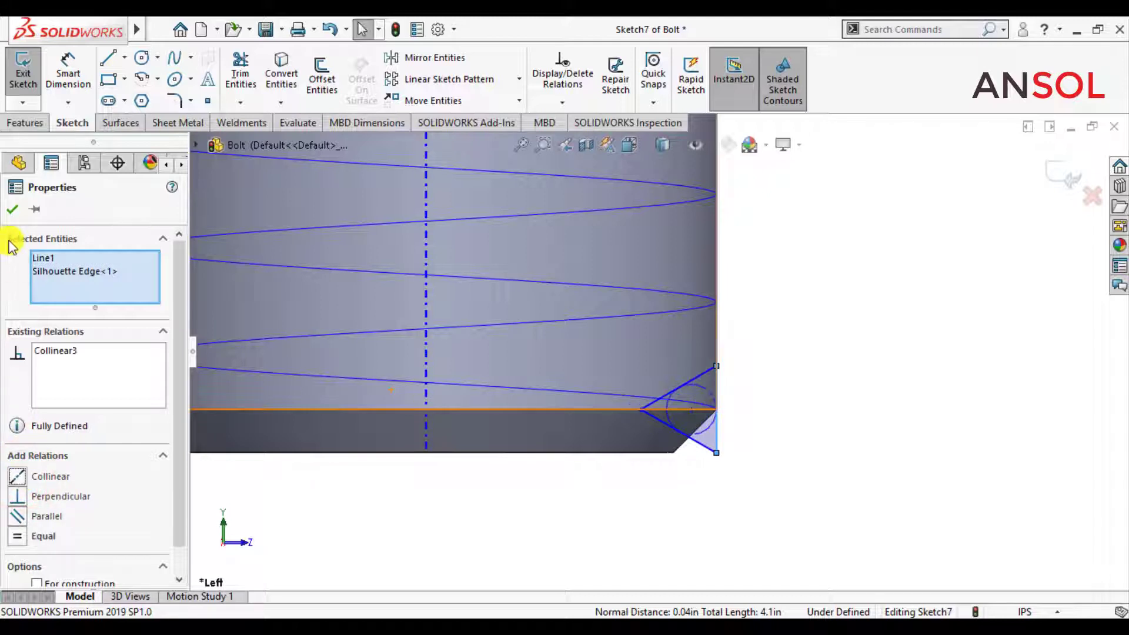
click(18, 209)
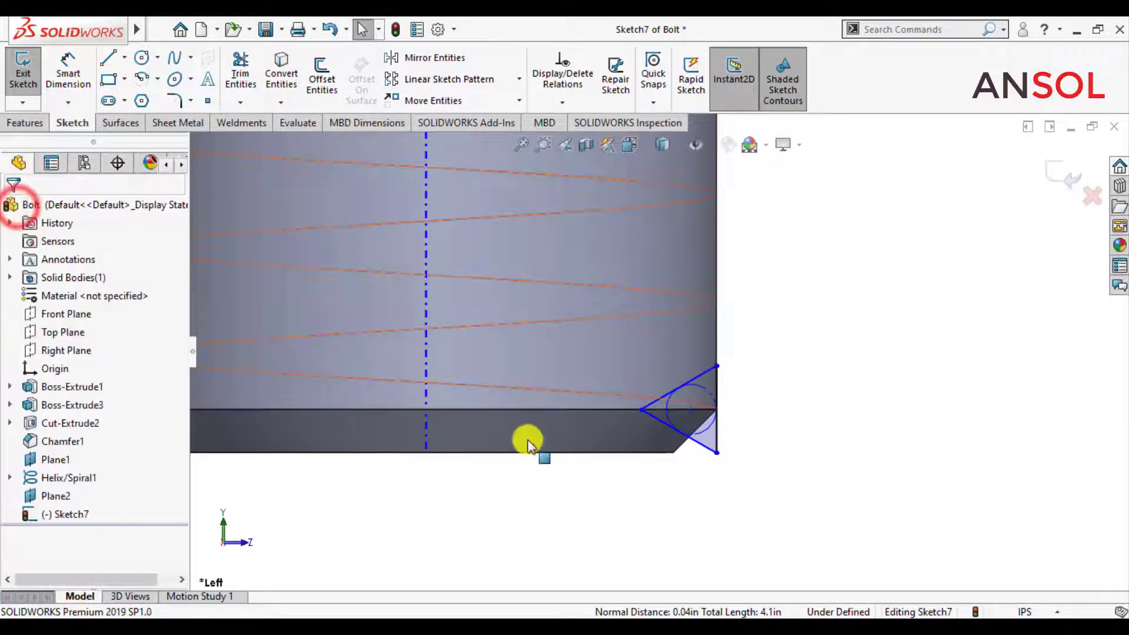
click(889, 462)
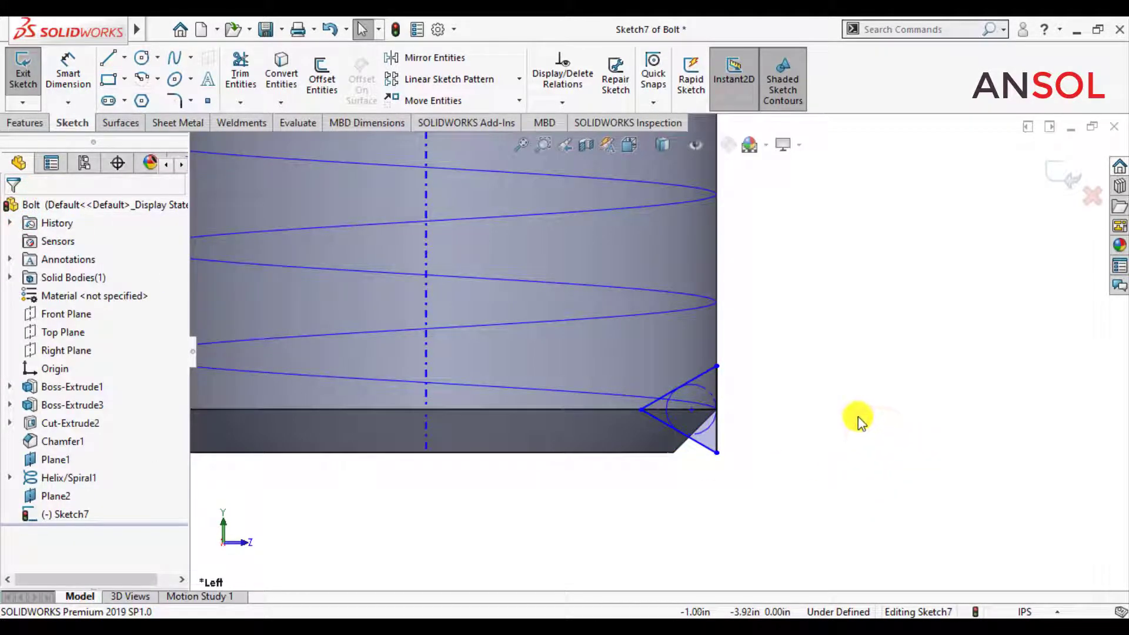
- Dimension the triangle's vertical side at 0.2 in and finish the sketch
click(67, 75)
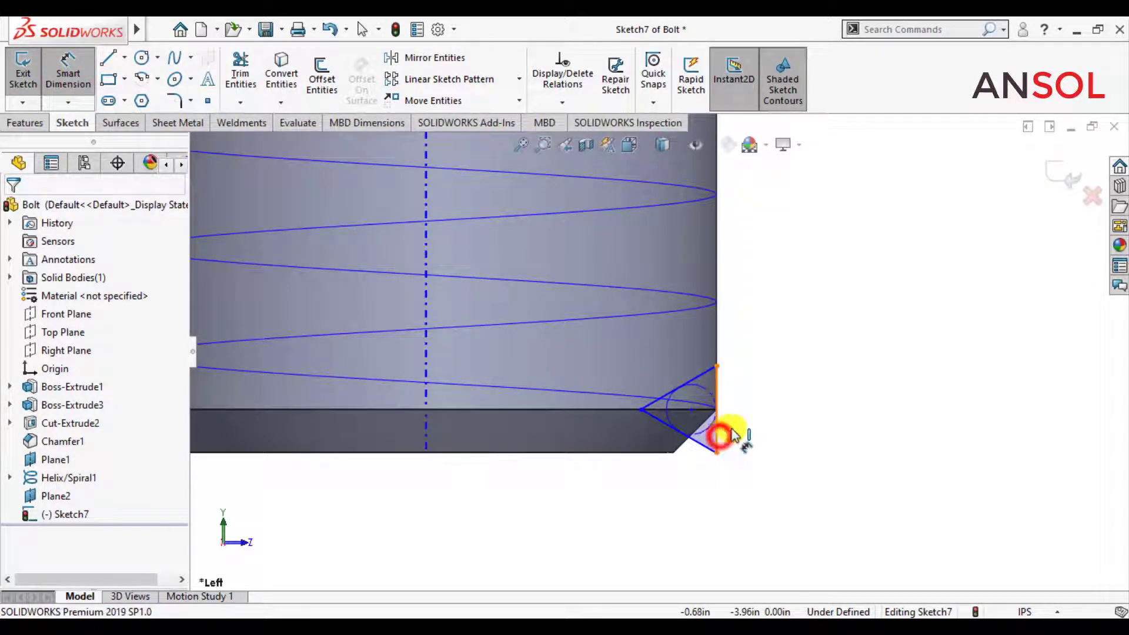
click(719, 435)
click(775, 419)
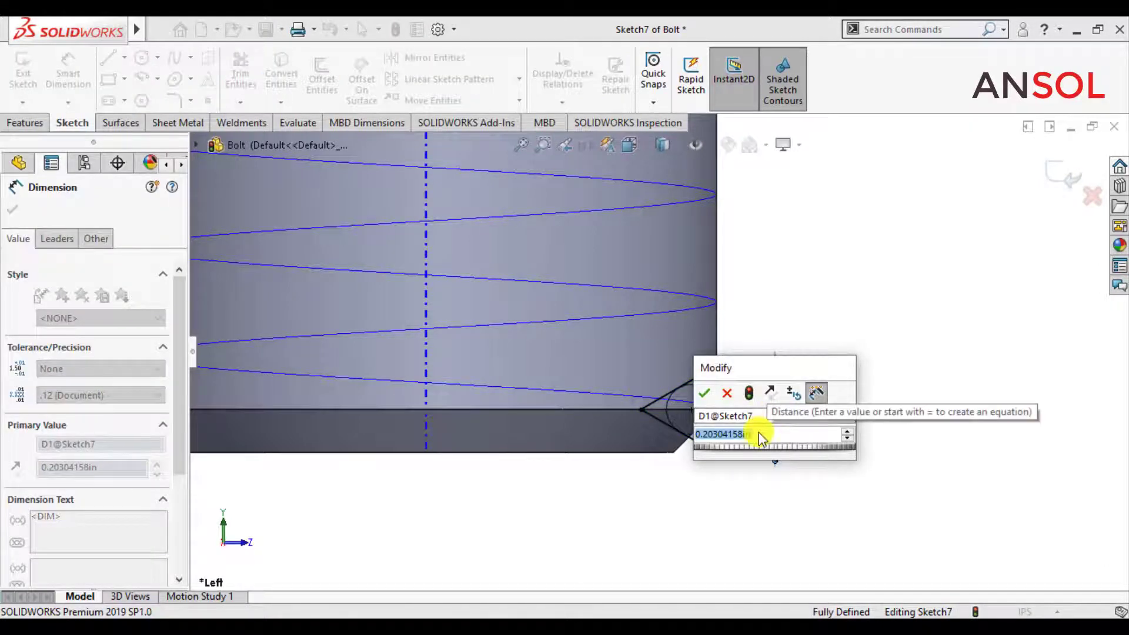
text(0.2)
key(Return)
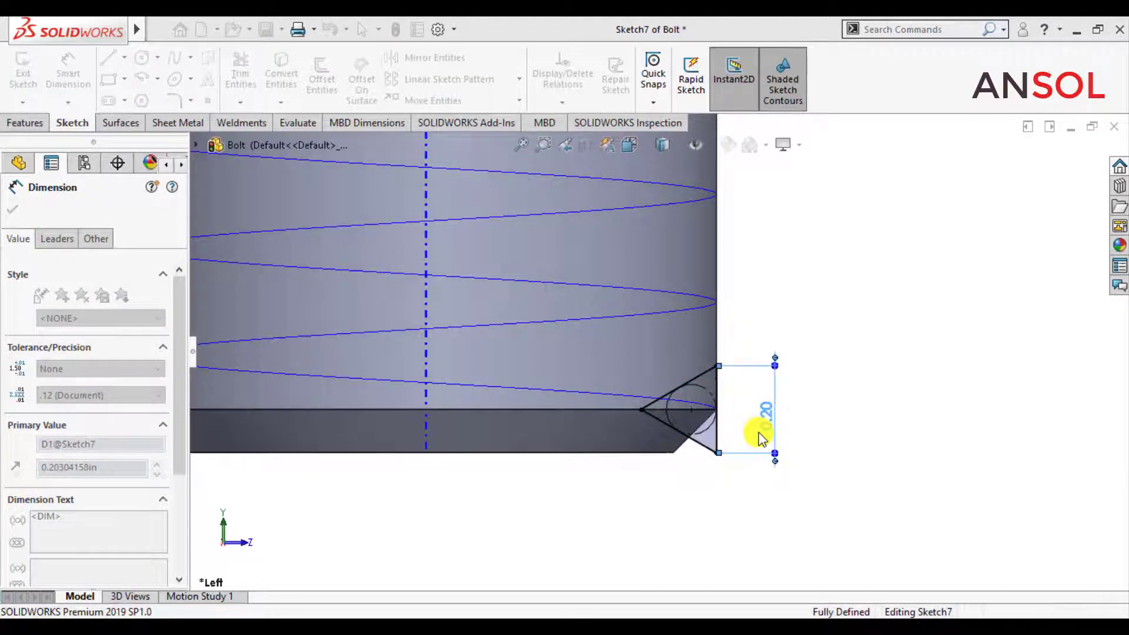
click(13, 210)
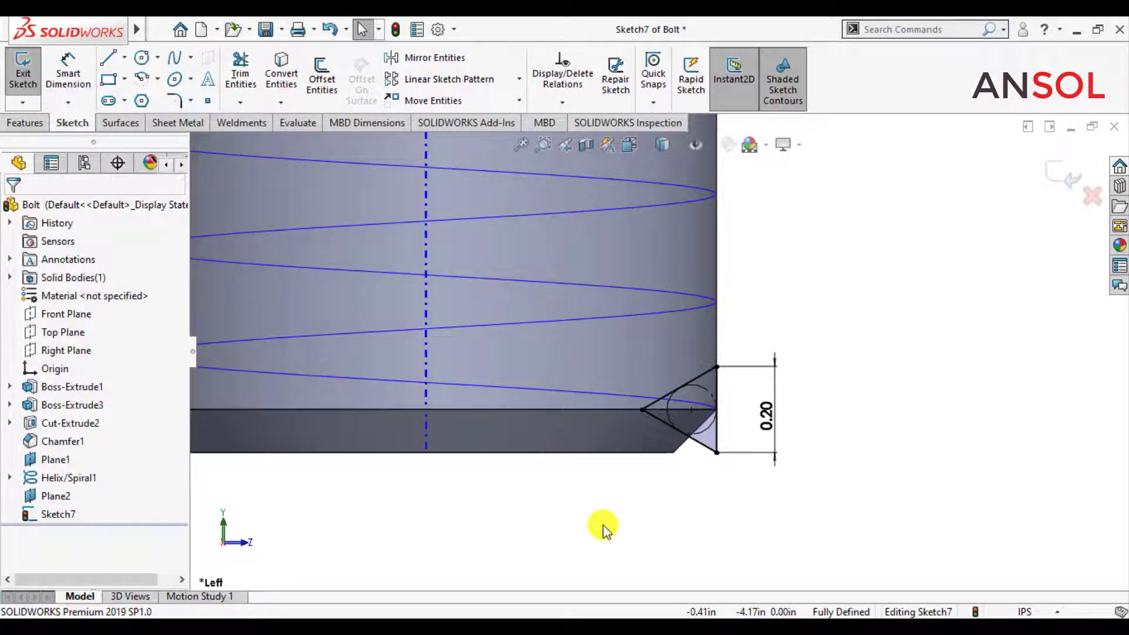
key(z)
key(z)
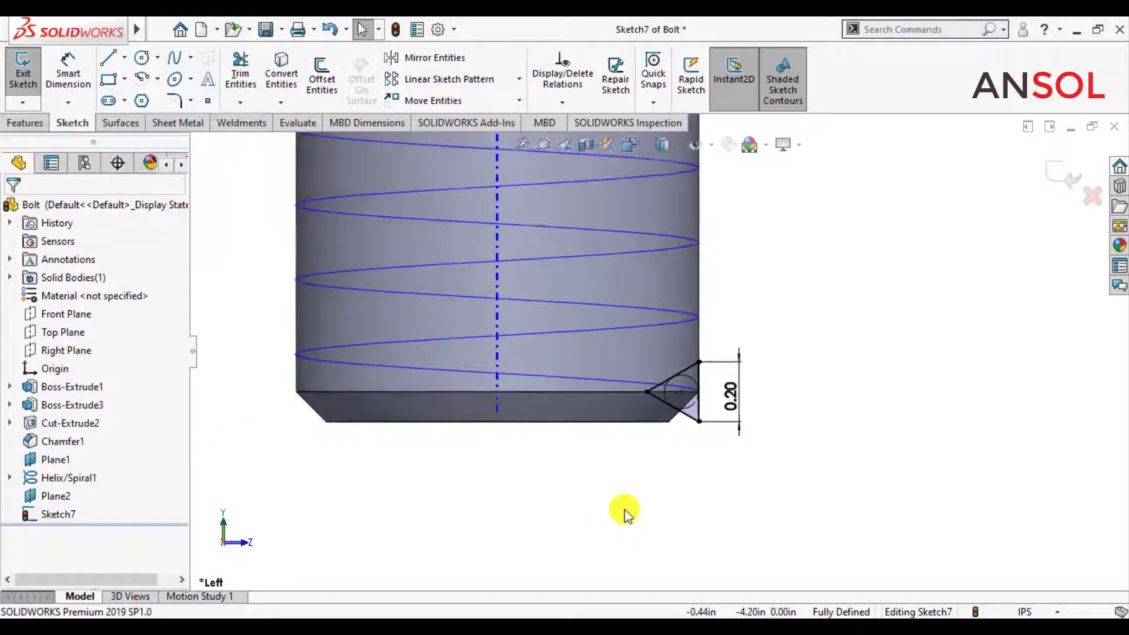
click(1063, 176)
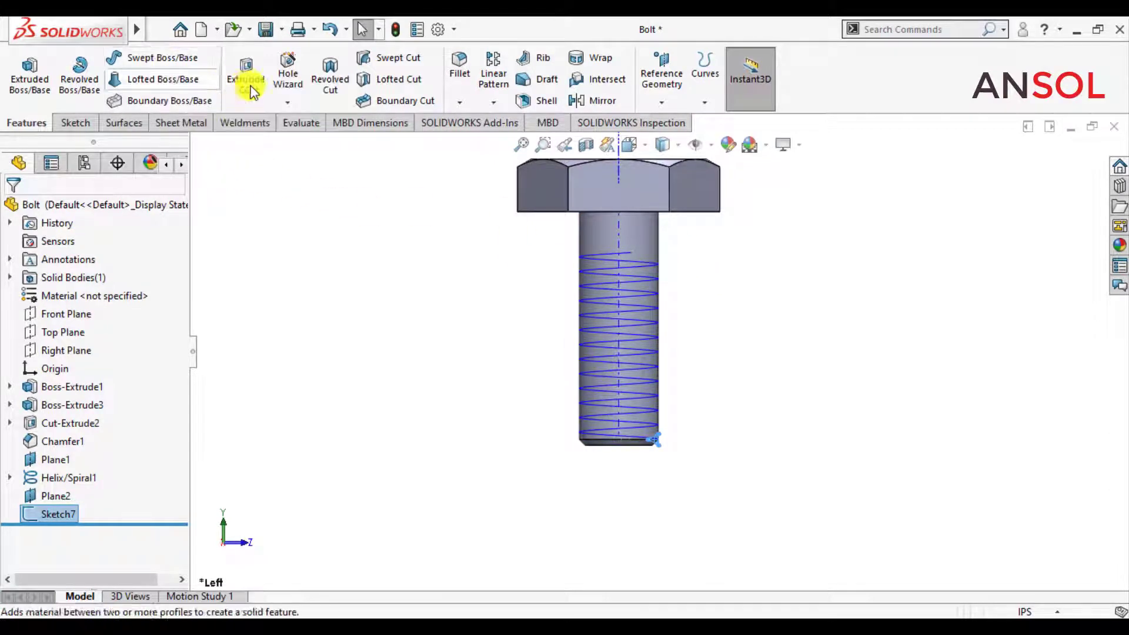
- Cut the thread into the shank with a Swept Cut of the triangle profile along the helix
click(368, 61)
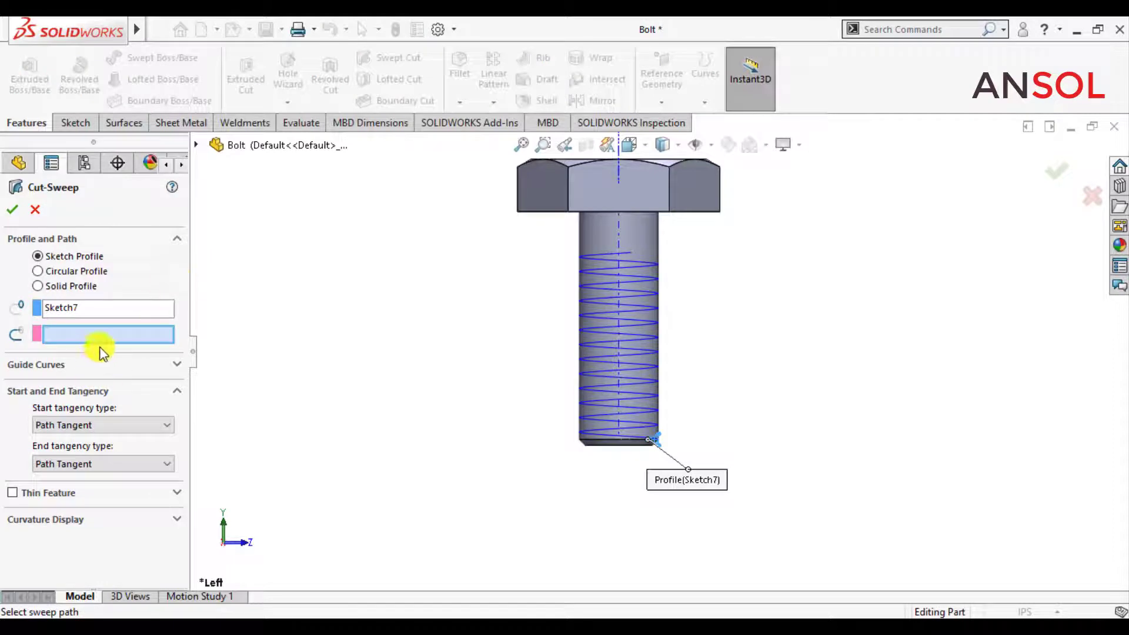
click(587, 374)
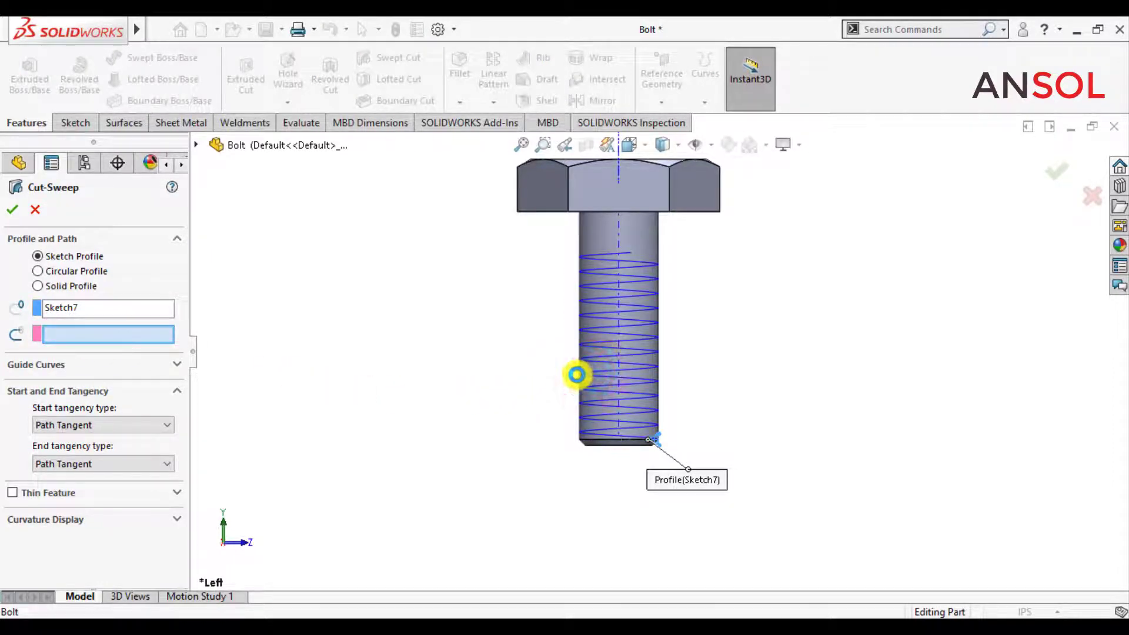
click(10, 210)
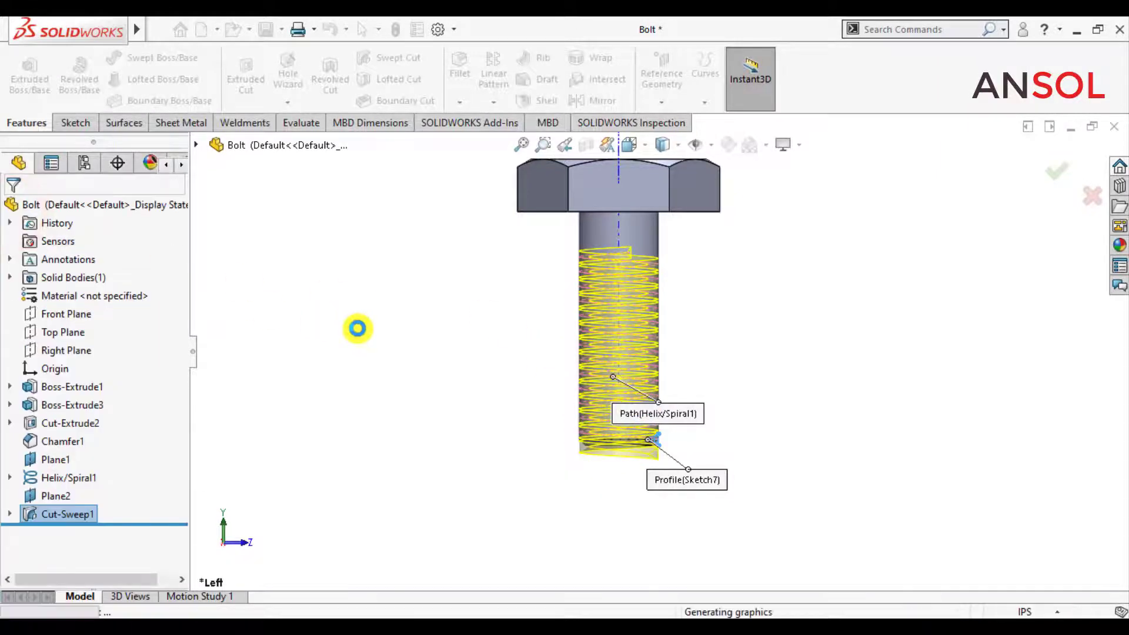
- Hide all reference items, including the helix curve and the axes, so only the solid bolt is displayed
middle_drag(357, 328, 544, 303)
middle_drag(696, 182, 659, 180)
scroll(744, 353, up, 1)
scroll(749, 391, down, 2)
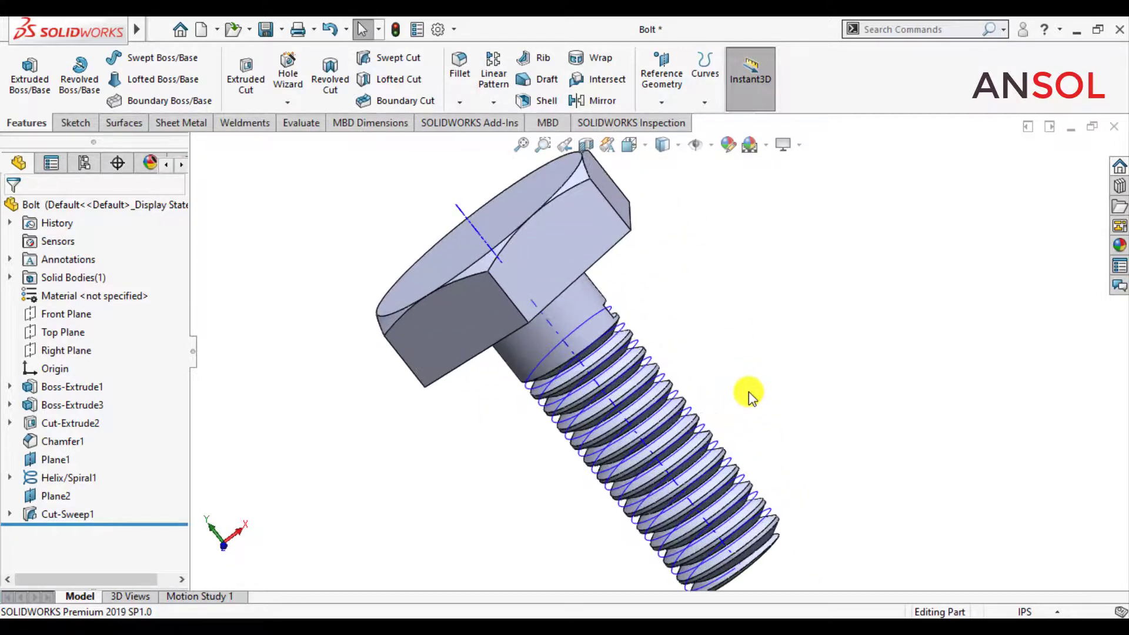
mouse_move(750, 365)
middle_down()
mouse_move(723, 308)
mouse_move(733, 368)
middle_up()
scroll(761, 383, up, 2)
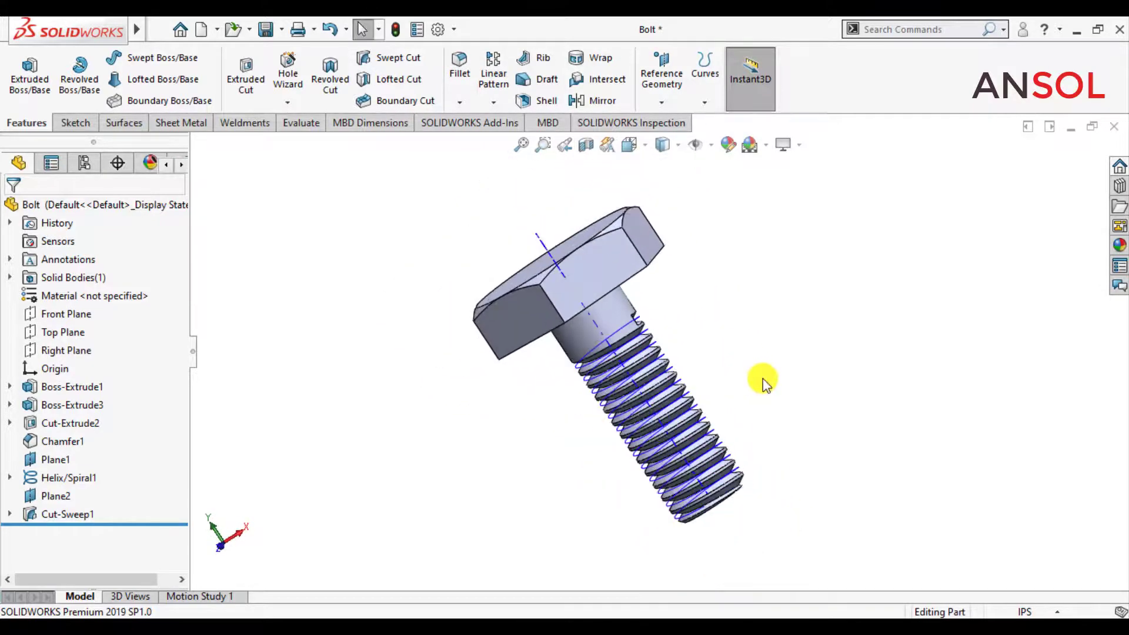
scroll(764, 374, down, 1)
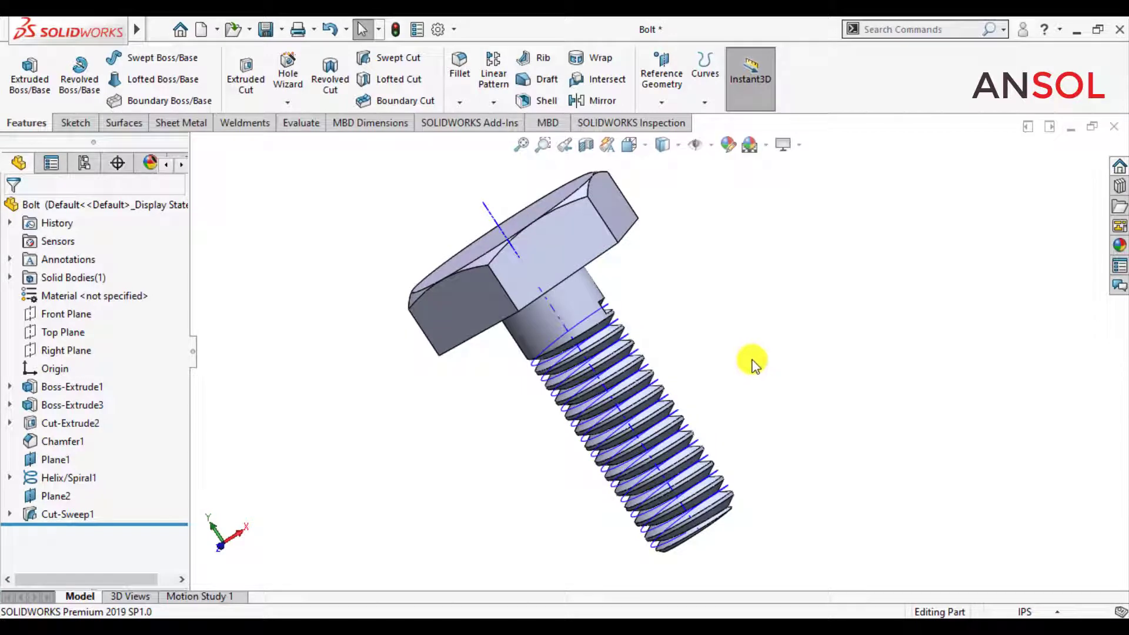
middle_drag(734, 350, 688, 327)
click(697, 144)
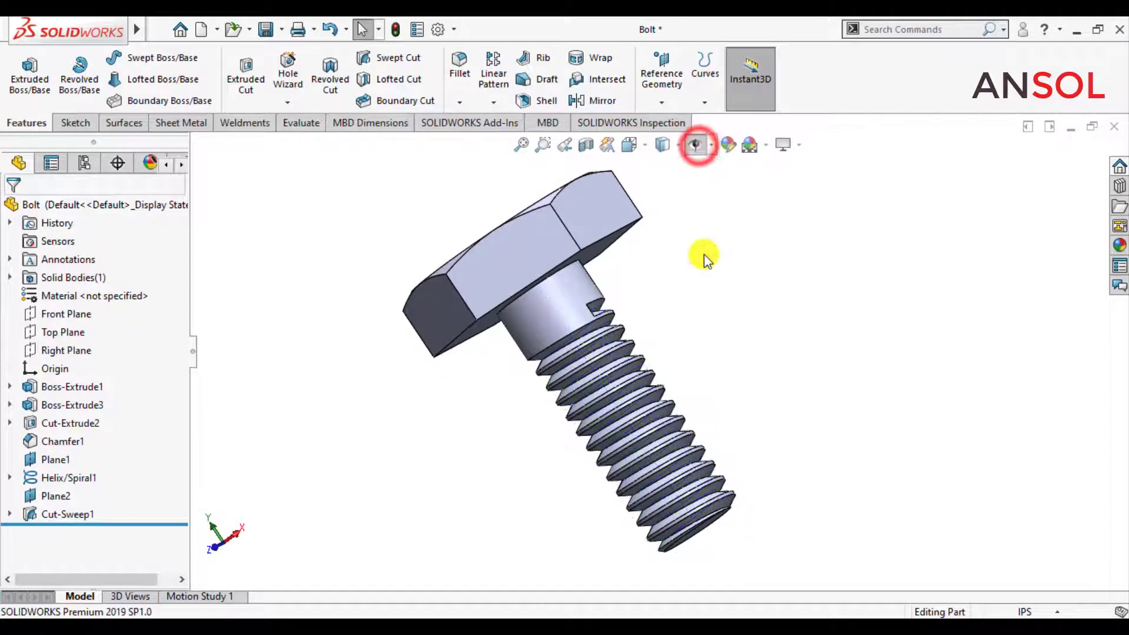
middle_drag(686, 250, 880, 254)
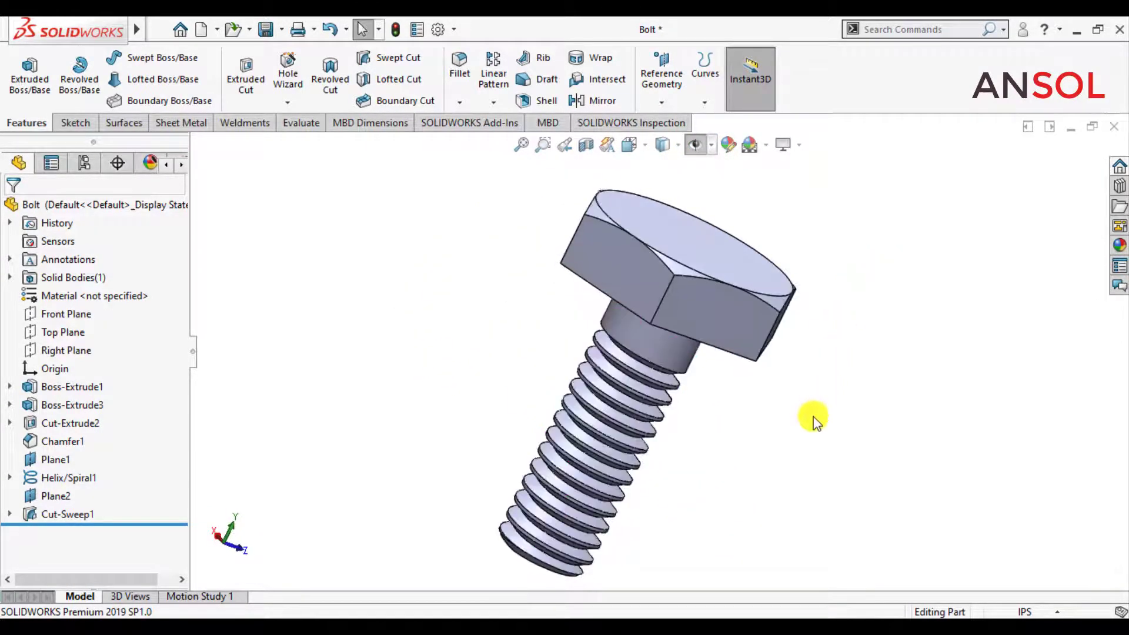
- Apply the shiny galvanized metal appearance to the whole bolt
click(1119, 245)
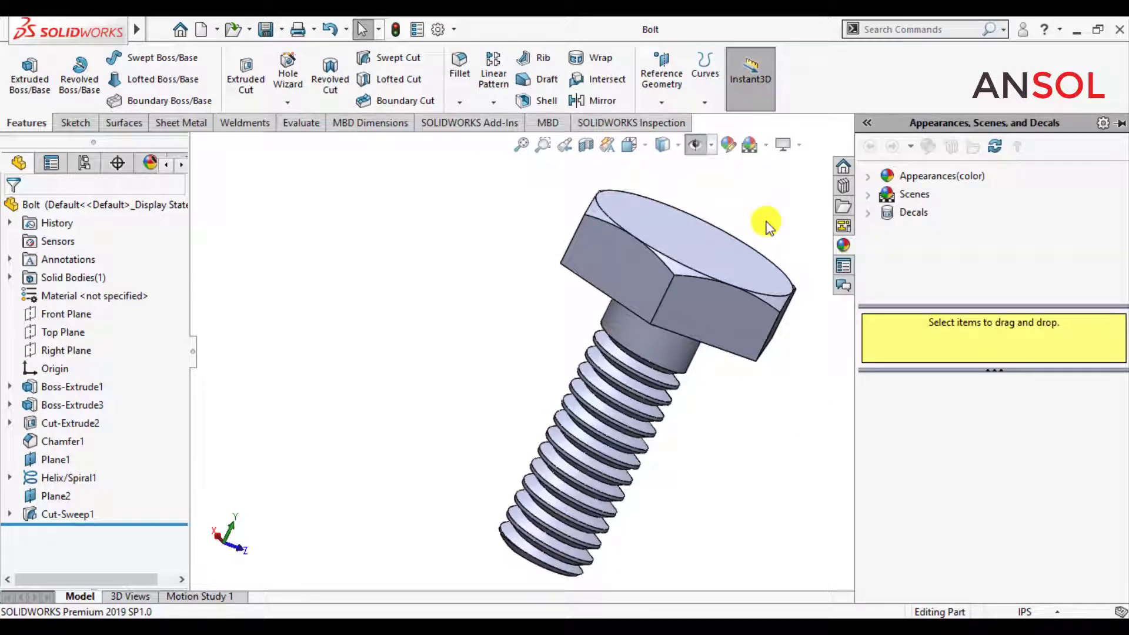
click(809, 428)
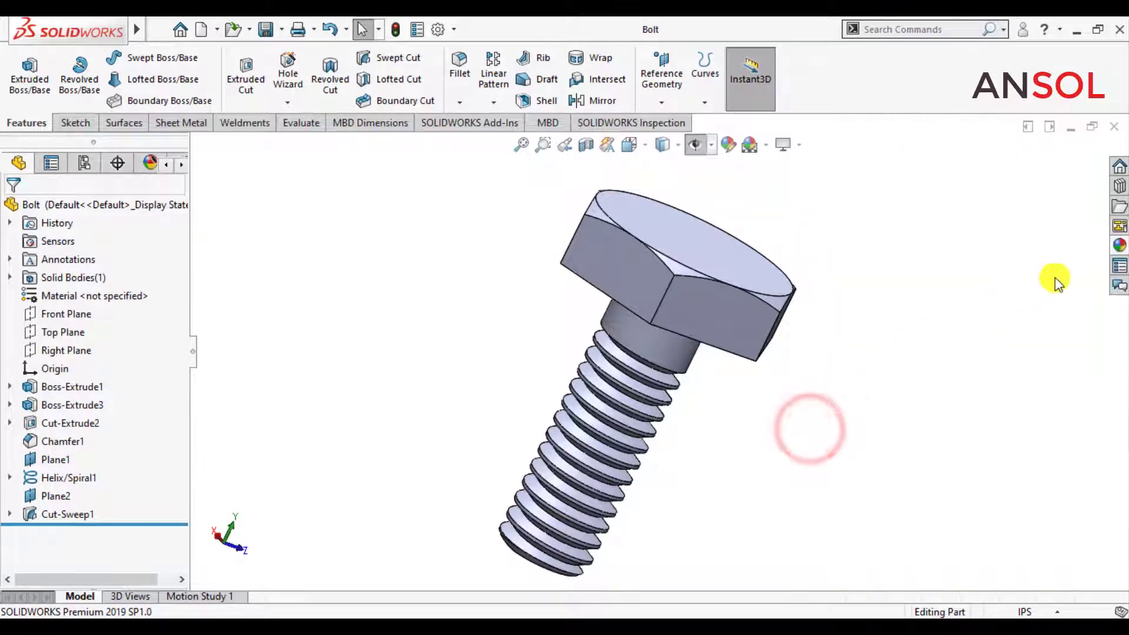
click(1120, 246)
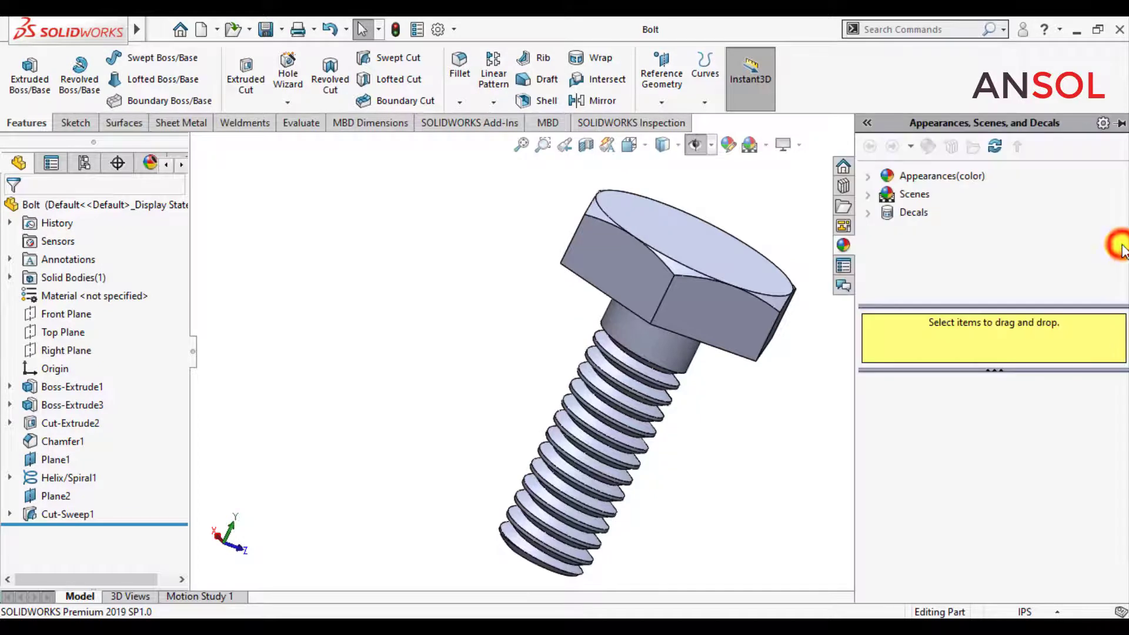
click(873, 179)
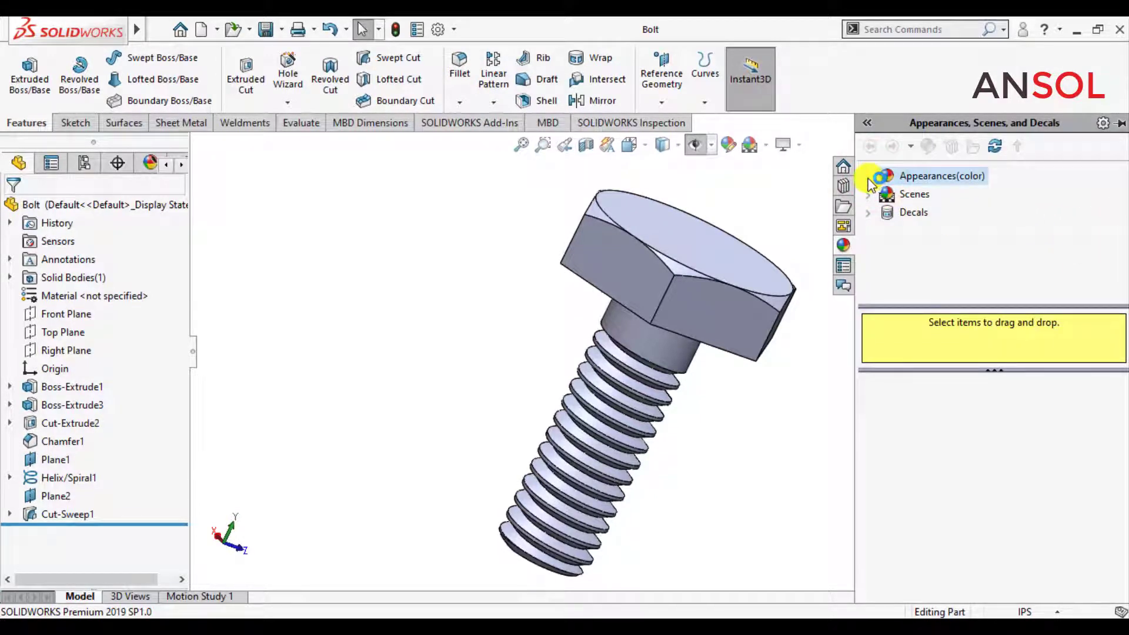
click(874, 178)
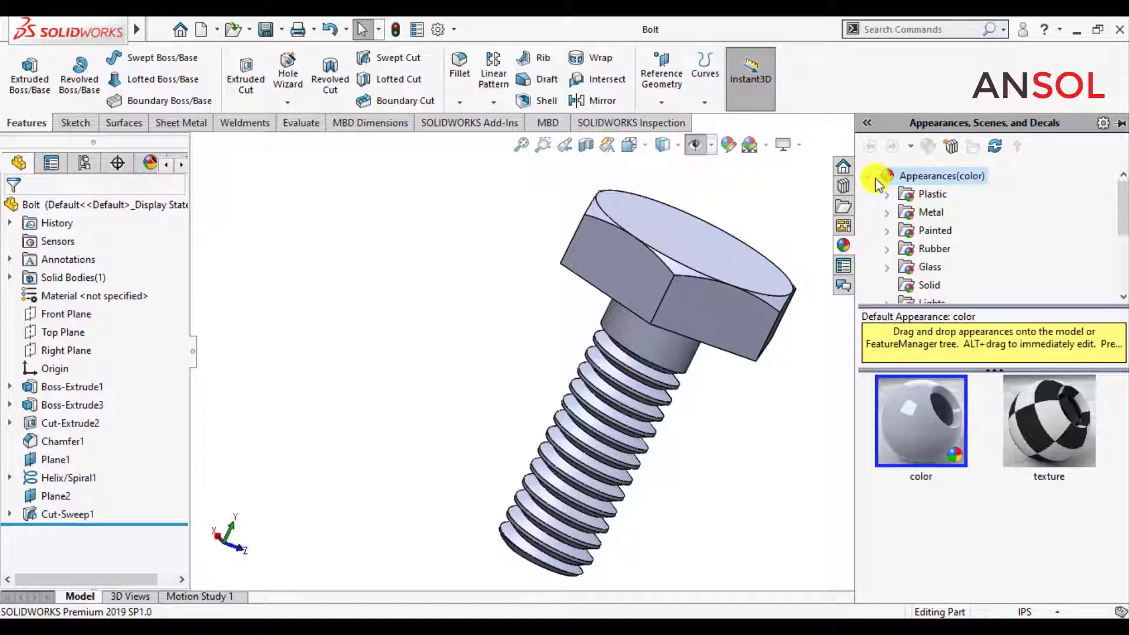
click(889, 214)
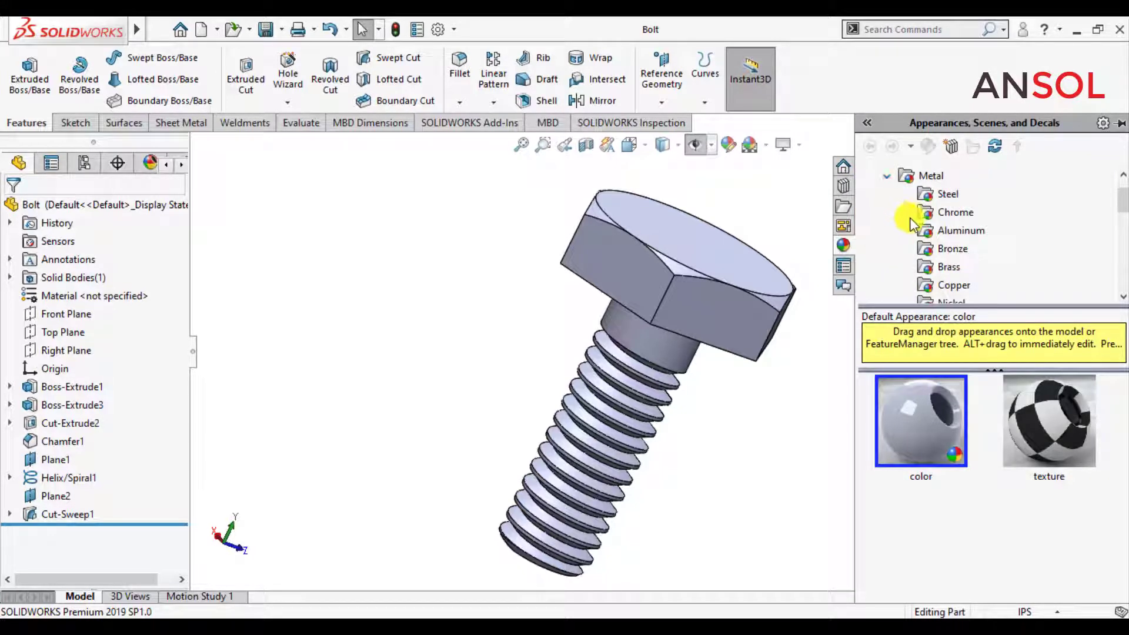
drag(1123, 205, 1124, 215)
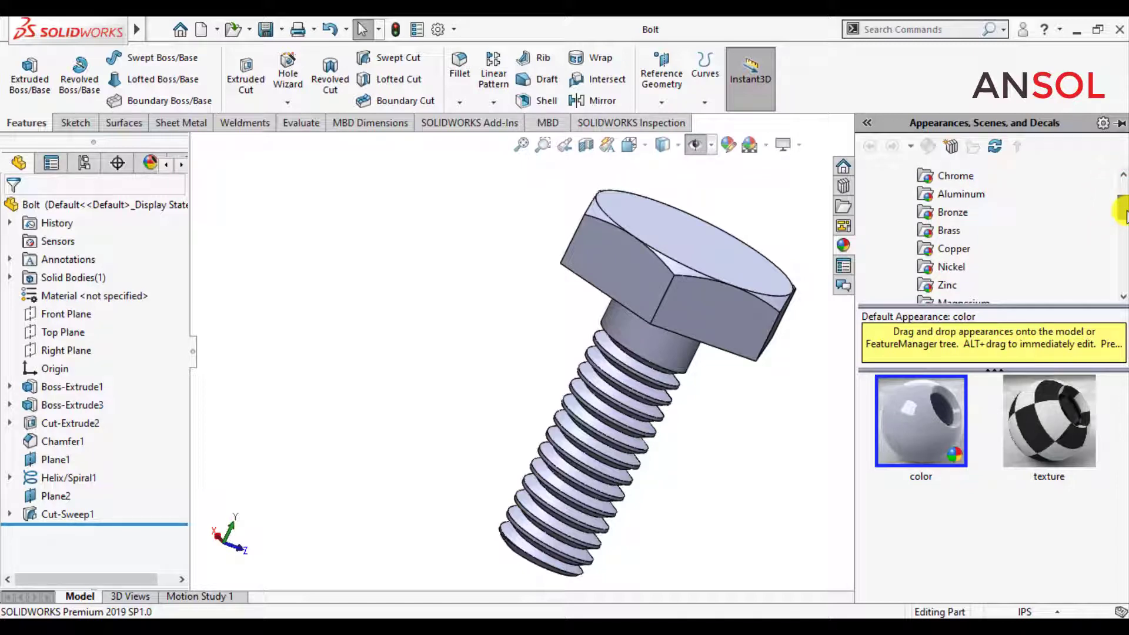
drag(1123, 215, 1123, 244)
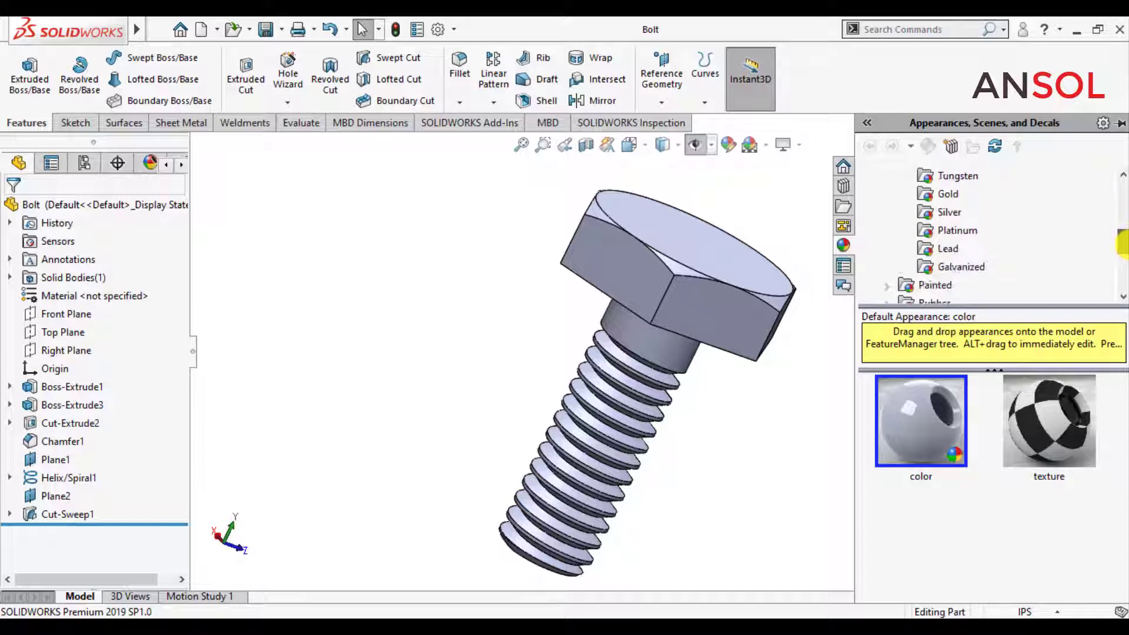
click(938, 272)
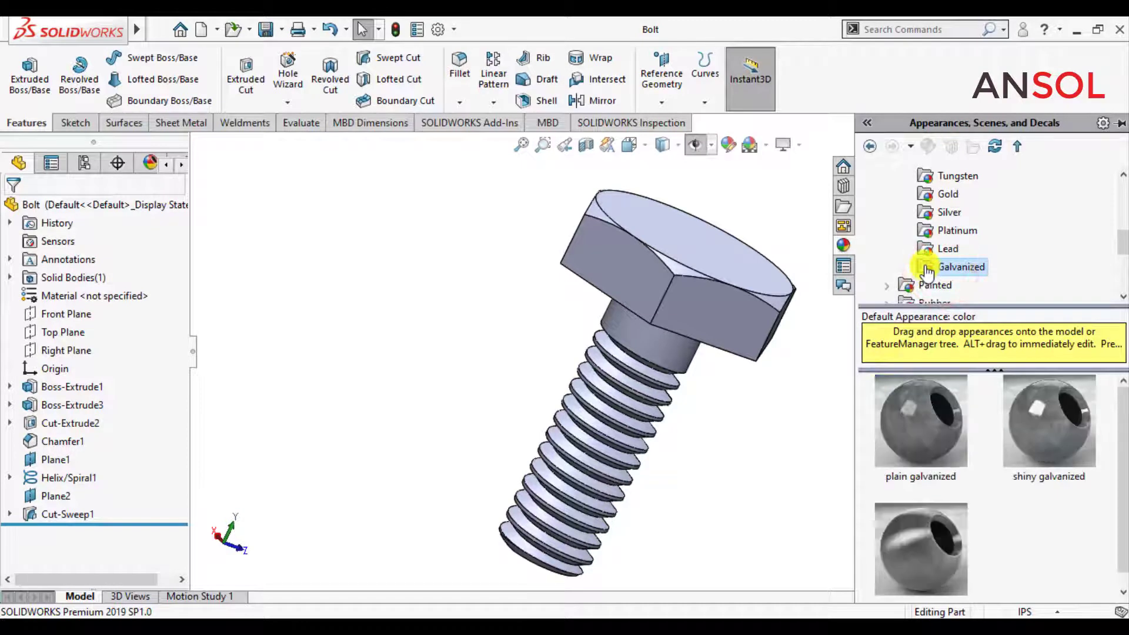
double_click(1035, 436)
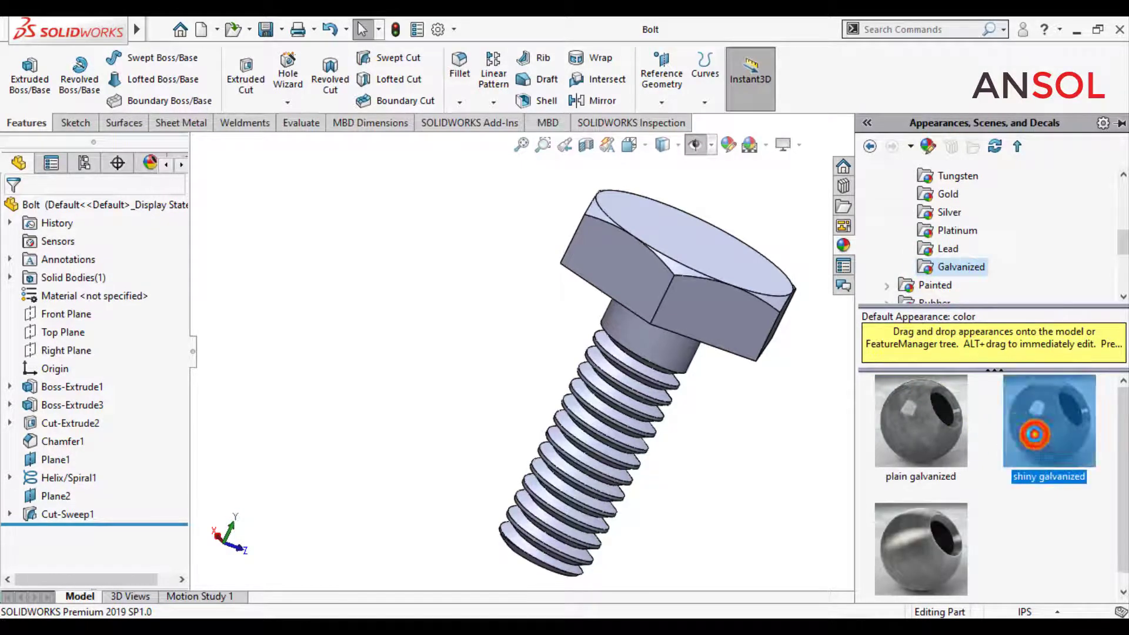
click(749, 465)
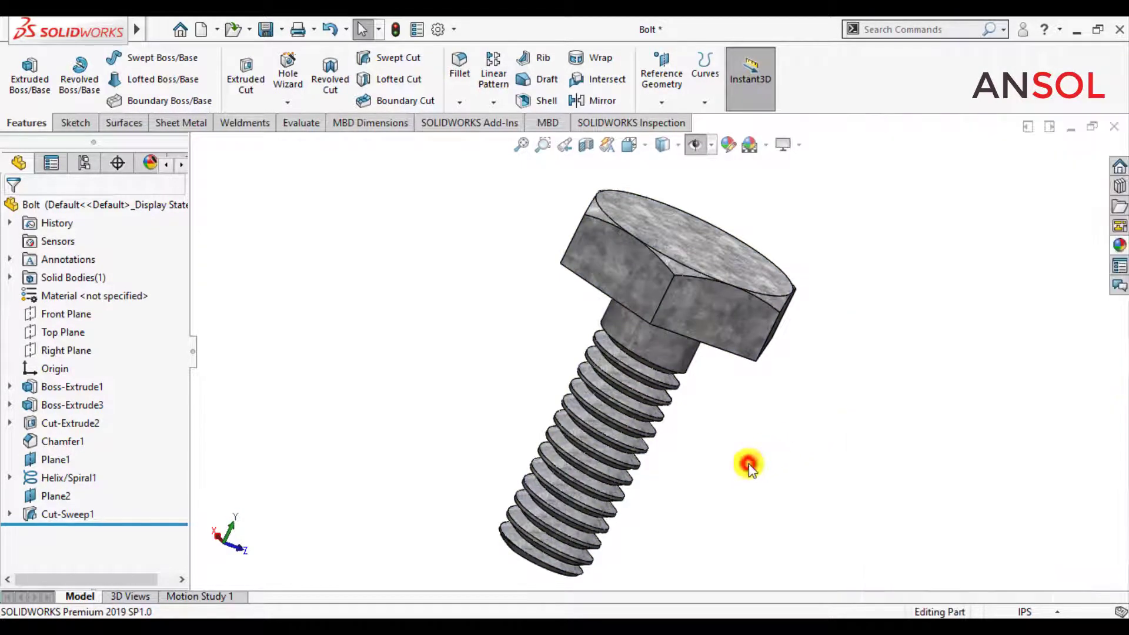
- Edit the thread's helix and set its height to 3.50 in so the thread runs closer to the head
middle_drag(744, 457, 652, 537)
mouse_move(831, 348)
middle_down()
mouse_move(845, 328)
mouse_move(880, 345)
mouse_move(842, 322)
mouse_move(864, 336)
mouse_move(844, 343)
mouse_move(845, 363)
middle_up()
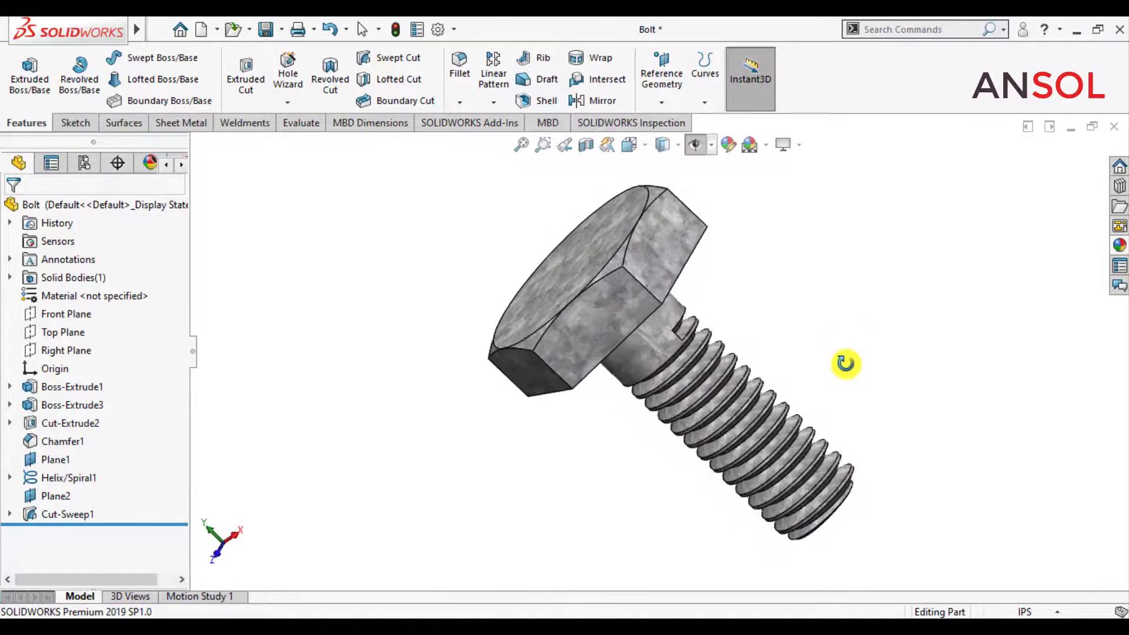
click(76, 478)
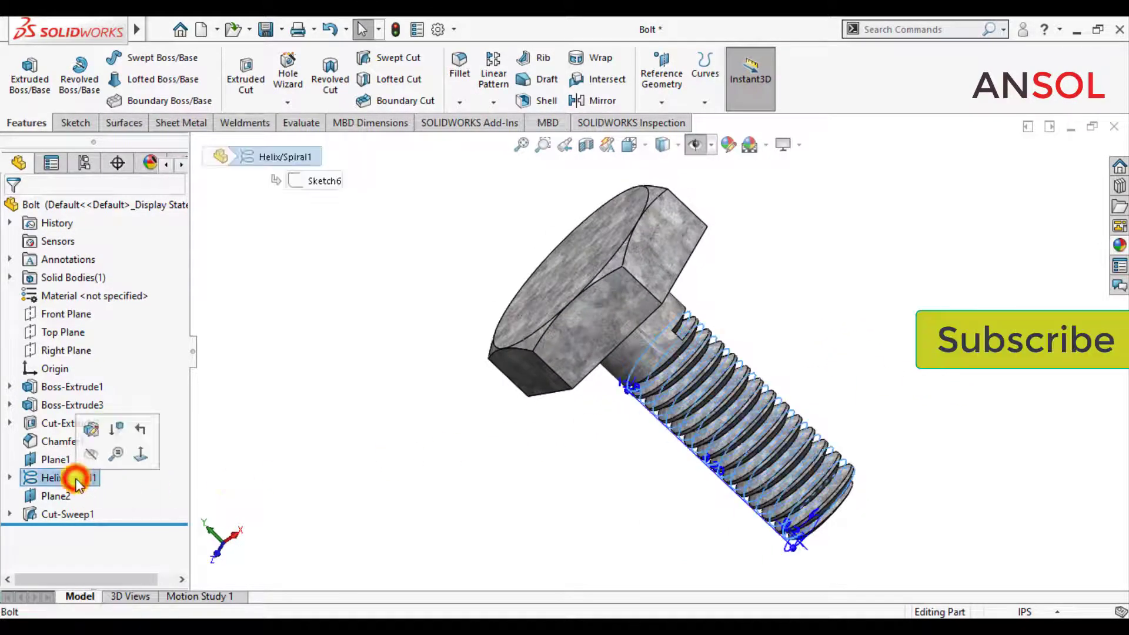
click(90, 432)
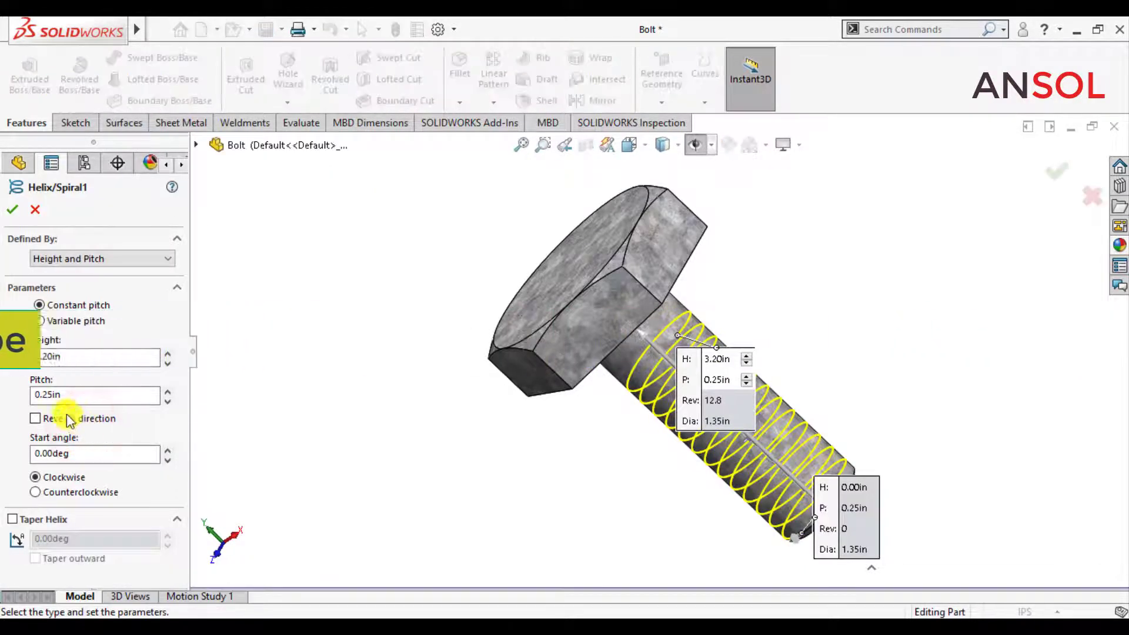
double_click(48, 357)
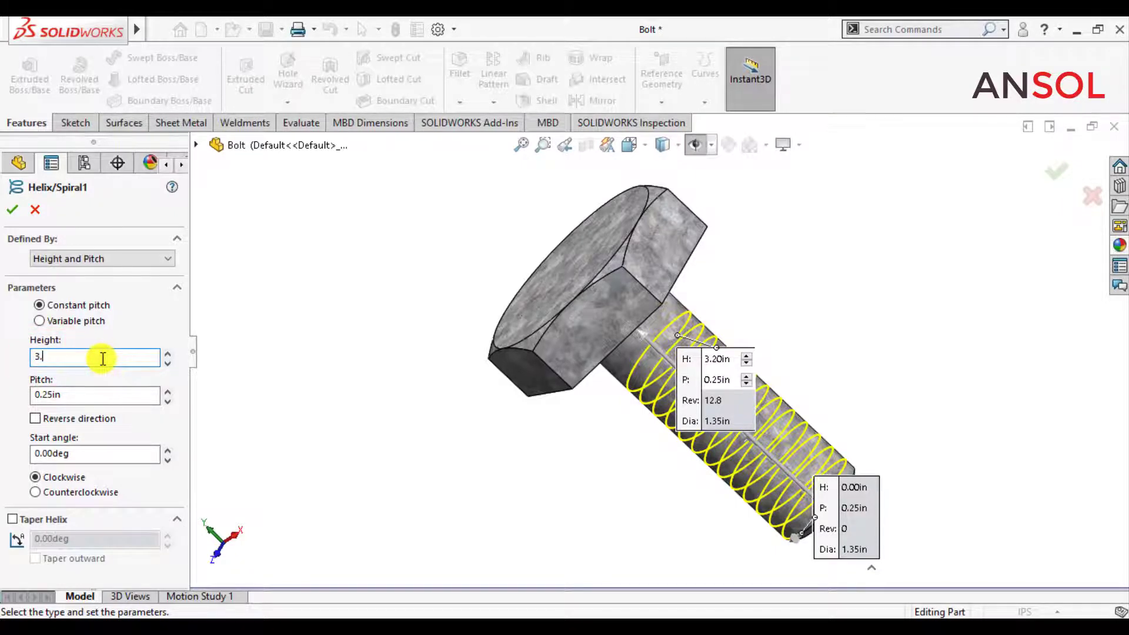
key(Return)
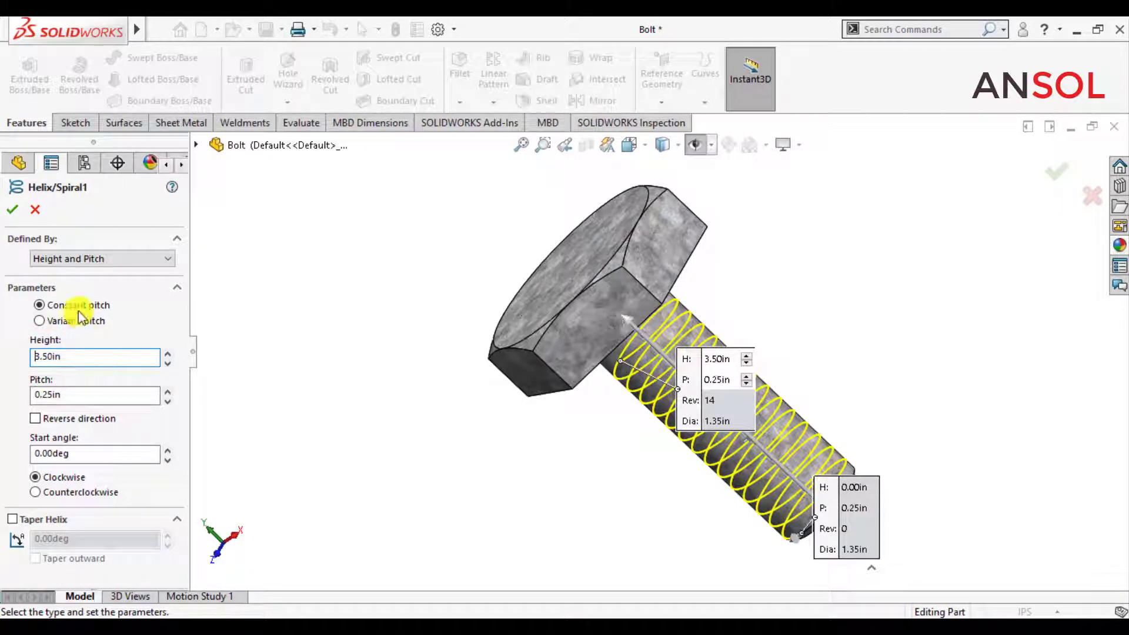
click(10, 212)
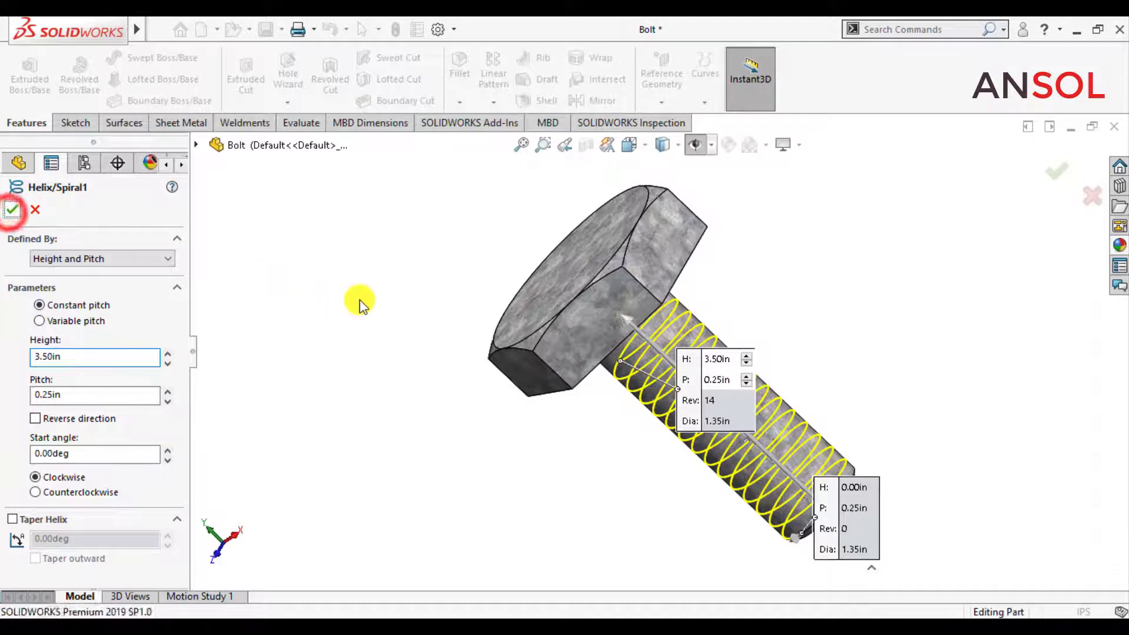
- Examine the finished bolt from several sides, checking the extended thread where it meets the underside of the head
middle_drag(389, 385, 476, 472)
scroll(474, 467, down, 2)
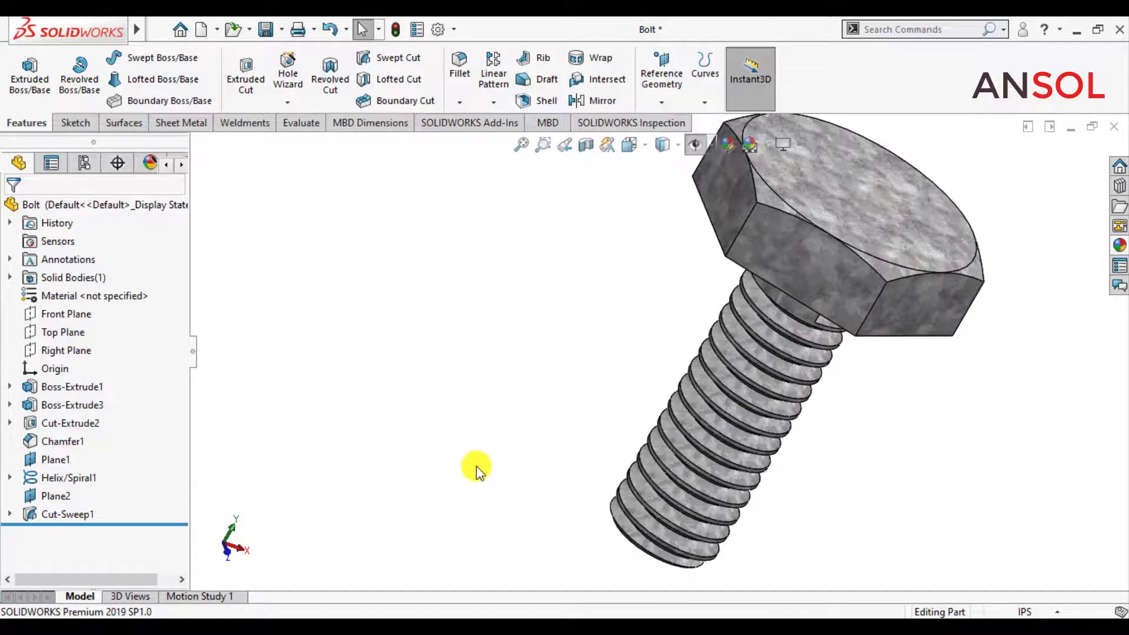
scroll(474, 463, up, 2)
scroll(706, 332, down, 1)
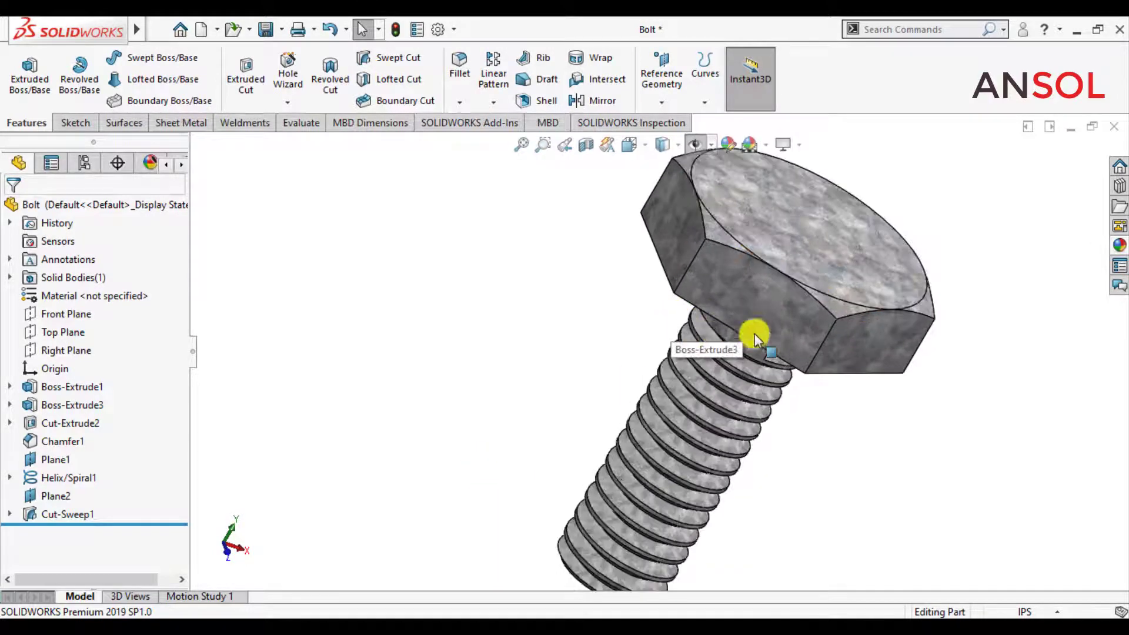
scroll(776, 382, up, 1)
scroll(956, 353, down, 2)
scroll(907, 372, up, 2)
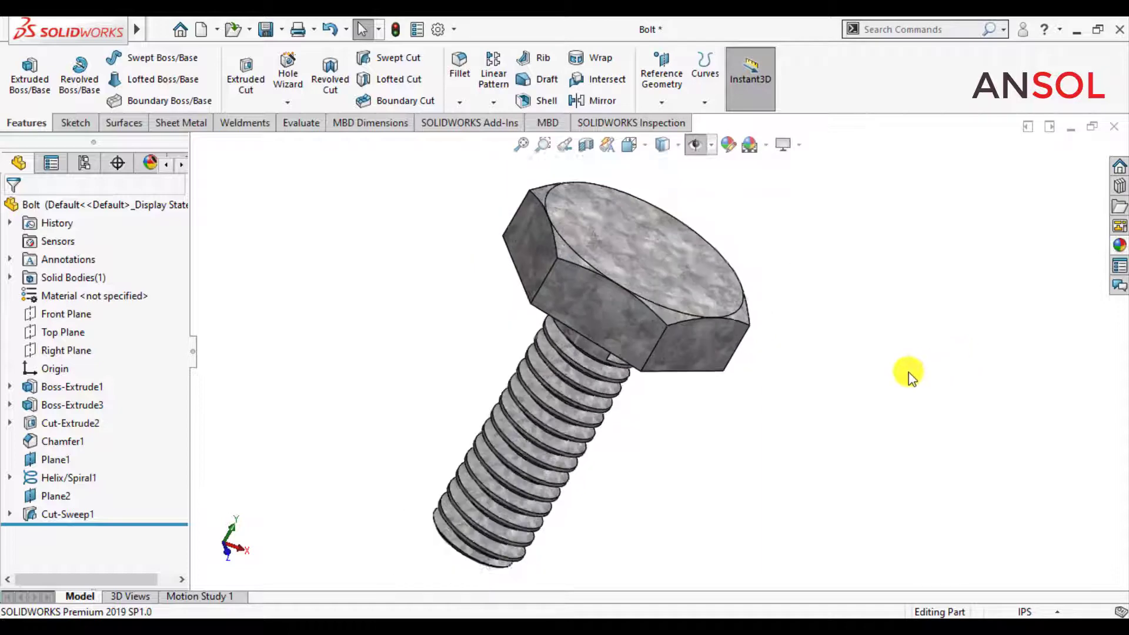
scroll(908, 369, down, 1)
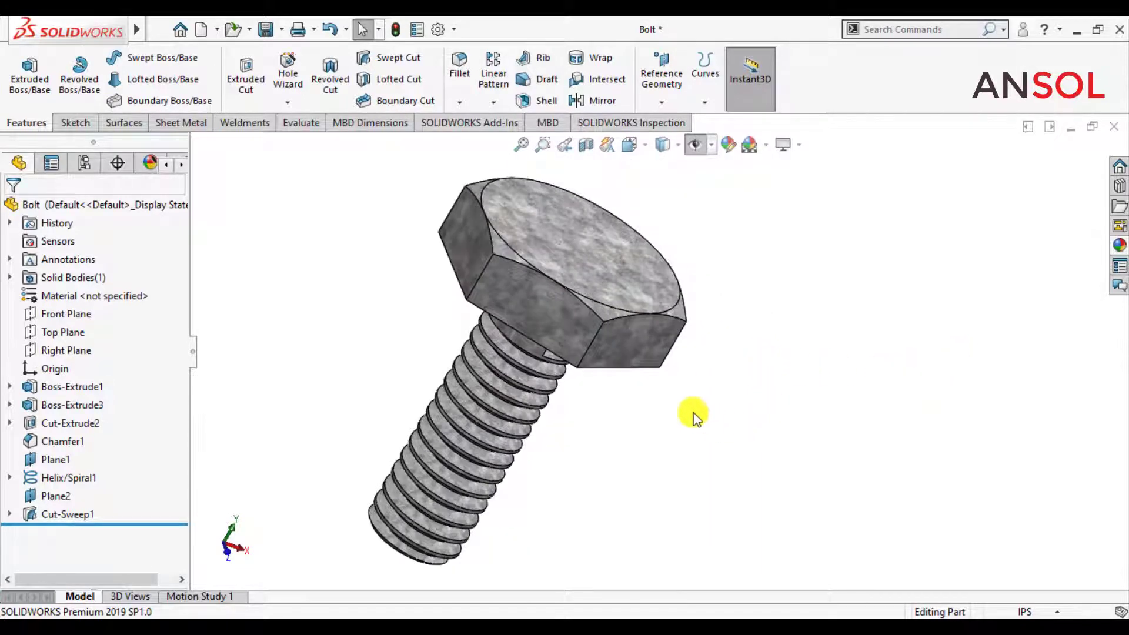
middle_drag(694, 415, 473, 479)
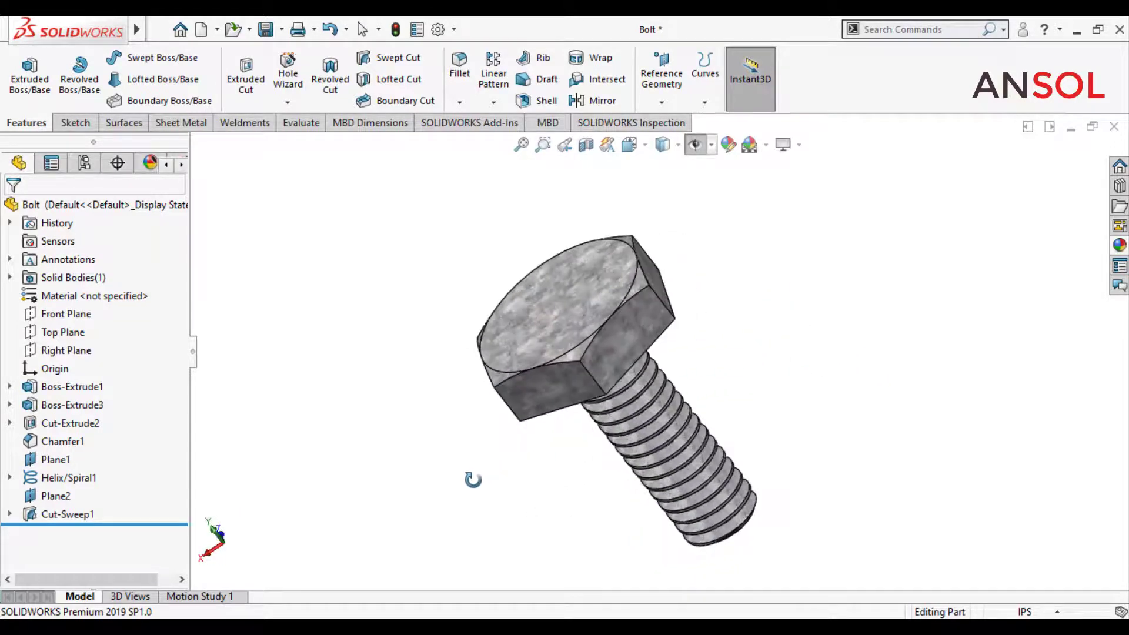
scroll(603, 504, down, 2)
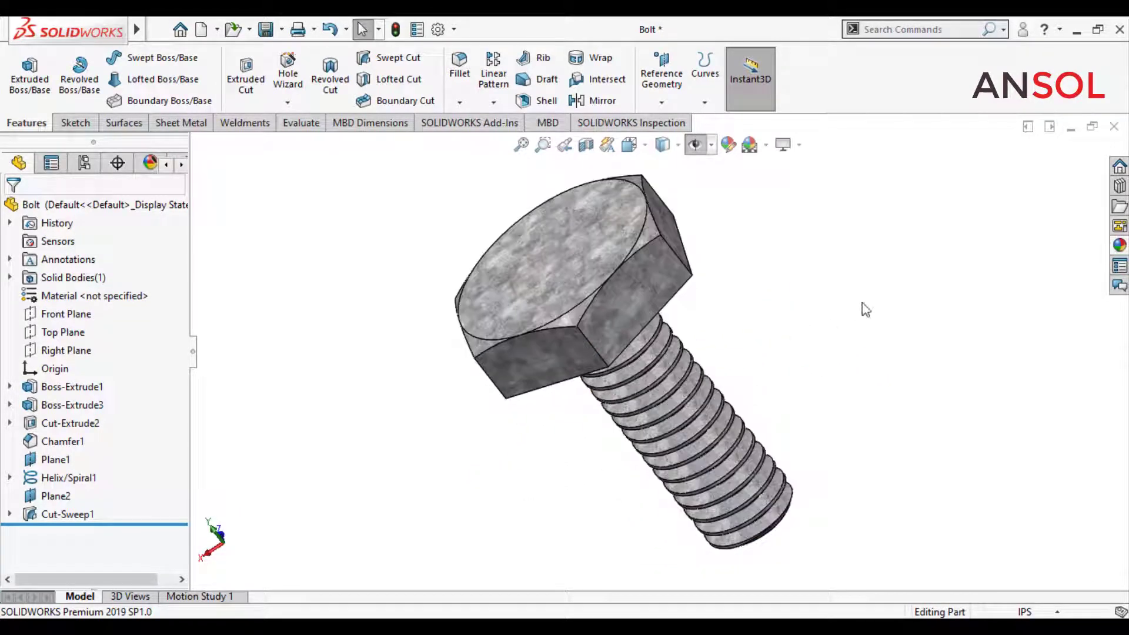